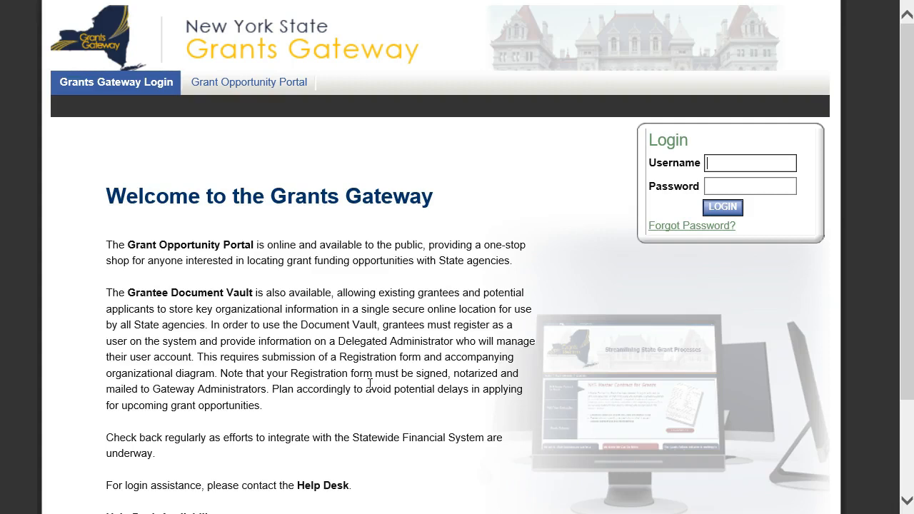
- Log in to the Grants Gateway by entering the account username and password
{"action": "type", "text": "jpayment1"}
{"action": "key", "text": "Tab"}
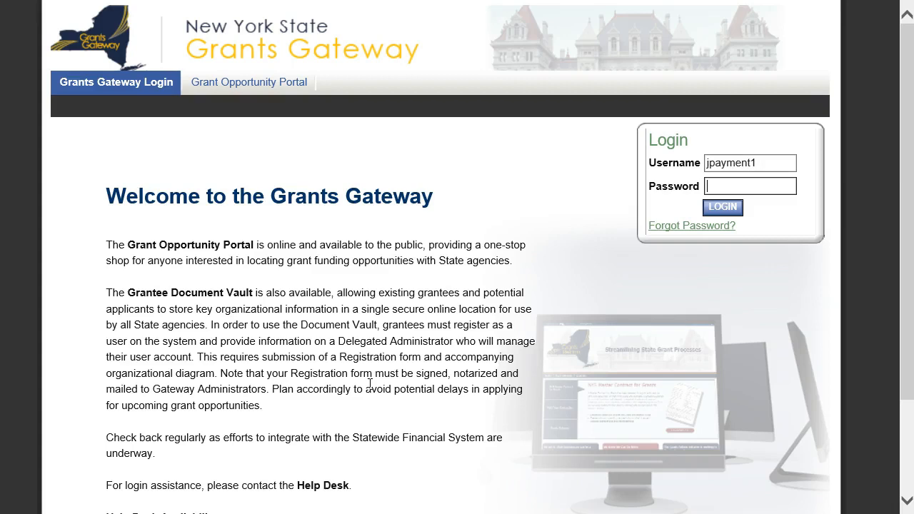
{"action": "type", "text": "p"}
{"action": "key", "text": "Return"}
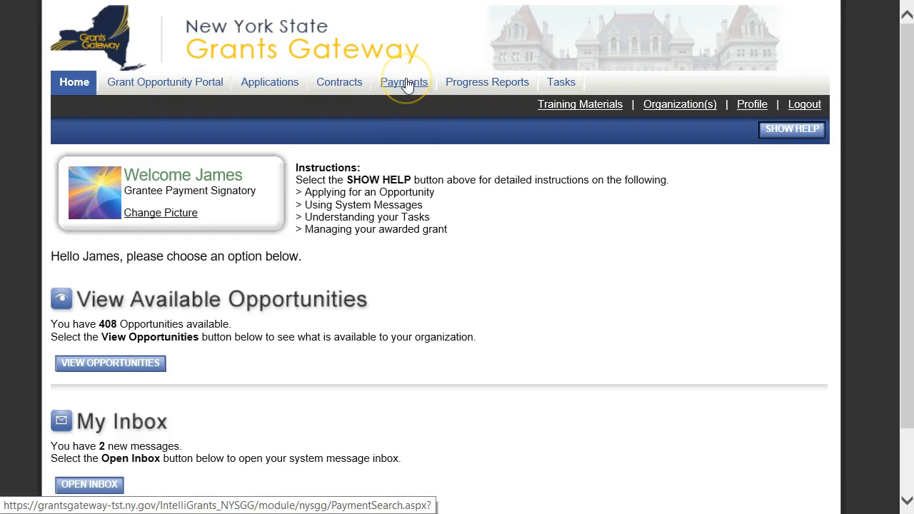
- Open the contract search page from the home page
{"action": "scroll", "coordinate": [519, 314], "scroll_direction": "down", "scroll_amount": 3}
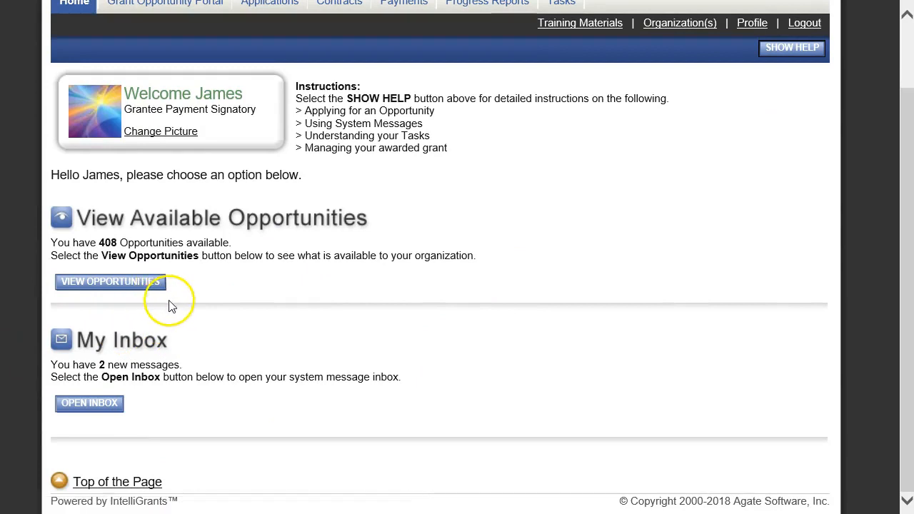
{"action": "scroll", "coordinate": [183, 315], "scroll_direction": "up", "scroll_amount": 3}
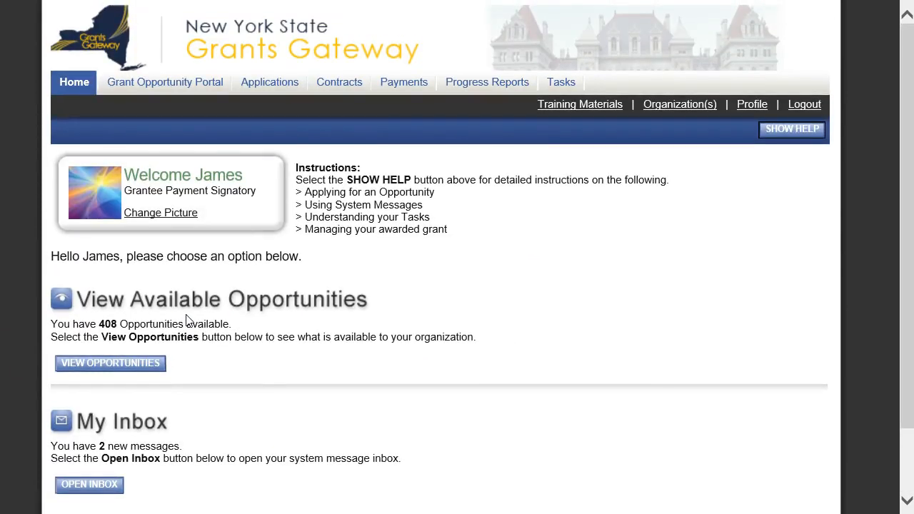
{"action": "scroll", "coordinate": [182, 350], "scroll_direction": "down", "scroll_amount": 3}
{"action": "scroll", "coordinate": [360, 382], "scroll_direction": "up", "scroll_amount": 3}
{"action": "left_click", "coordinate": [339, 84]}
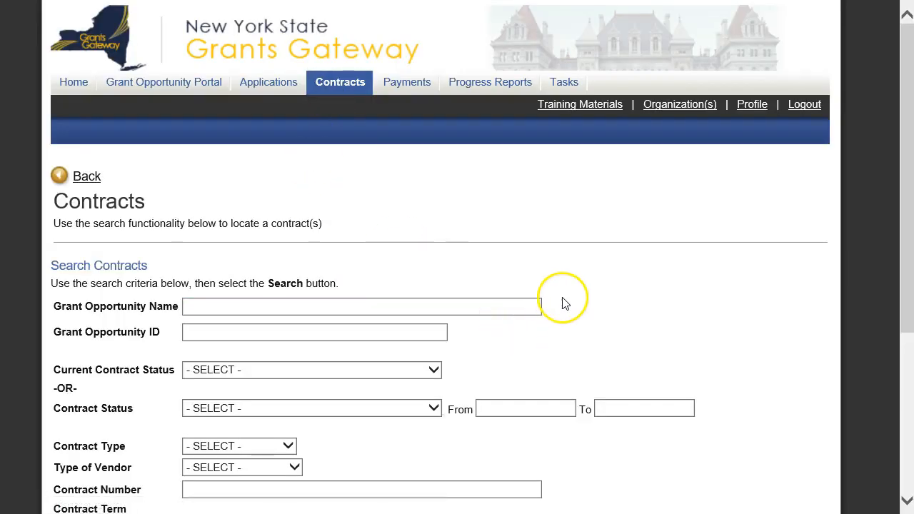
- Search contracts with all criteria left blank and look through the full list of returned contracts
{"action": "scroll", "coordinate": [423, 300], "scroll_direction": "down", "scroll_amount": 2}
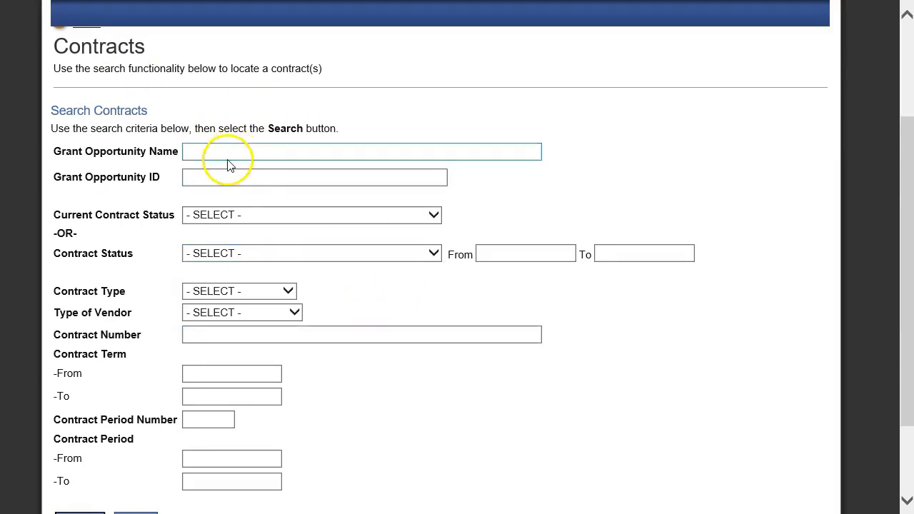
{"action": "scroll", "coordinate": [229, 175], "scroll_direction": "up", "scroll_amount": 2}
{"action": "scroll", "coordinate": [229, 175], "scroll_direction": "down", "scroll_amount": 3}
{"action": "left_click", "coordinate": [80, 412]}
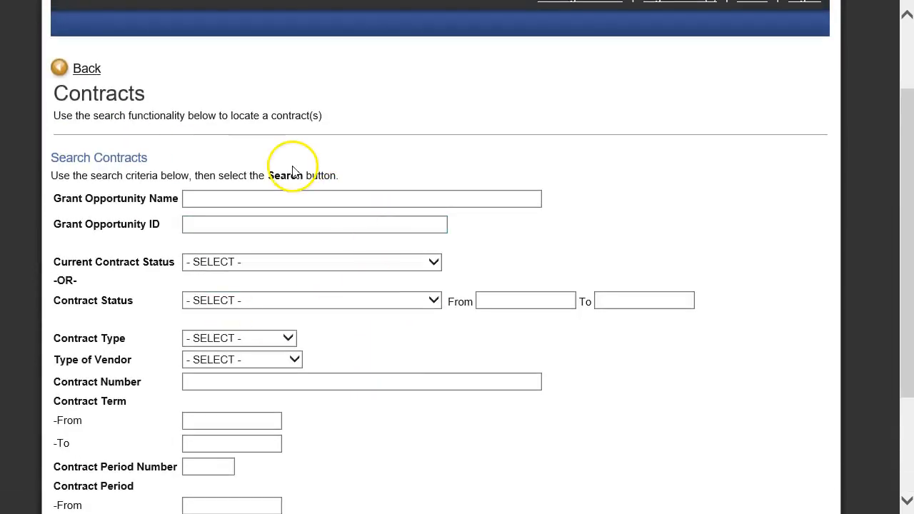
{"action": "scroll", "coordinate": [262, 218], "scroll_direction": "down", "scroll_amount": 3}
{"action": "scroll", "coordinate": [351, 261], "scroll_direction": "up", "scroll_amount": 3}
{"action": "scroll", "coordinate": [215, 321], "scroll_direction": "down", "scroll_amount": 3}
{"action": "left_click", "coordinate": [143, 411]}
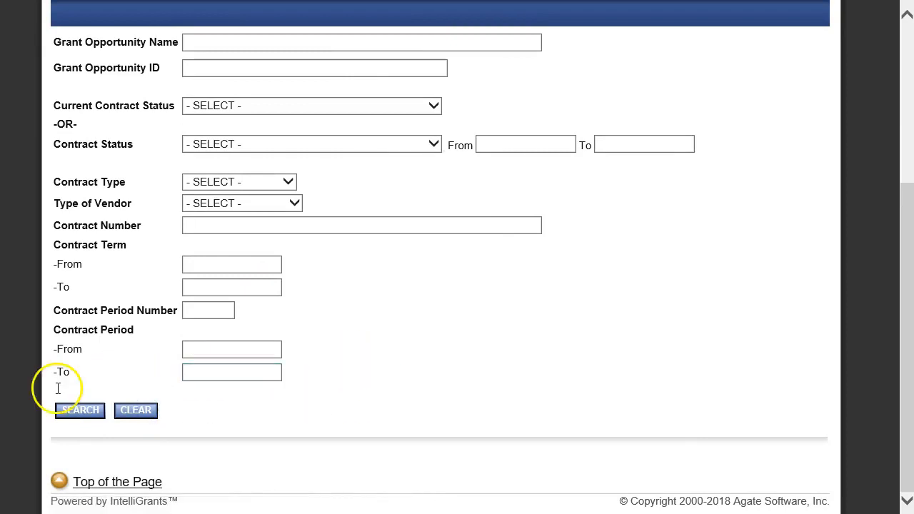
{"action": "left_click", "coordinate": [72, 412]}
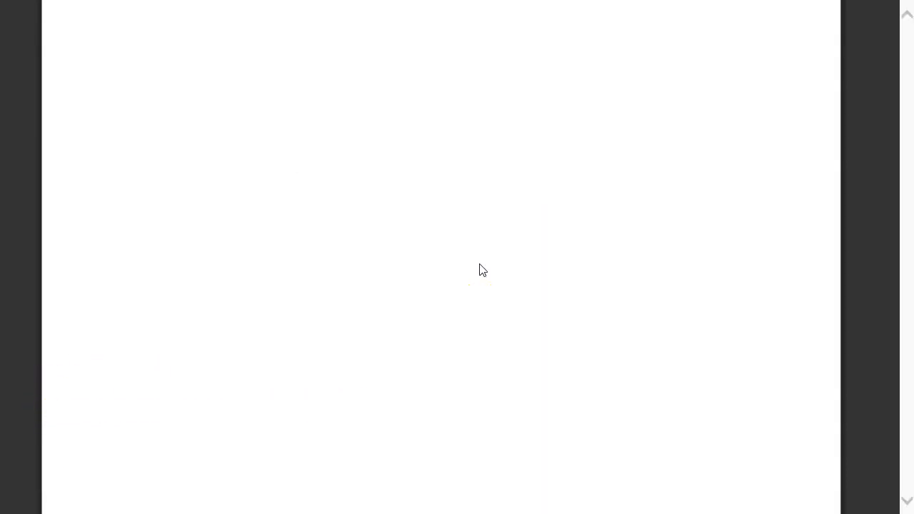
{"action": "scroll", "coordinate": [388, 275], "scroll_direction": "down", "scroll_amount": 8}
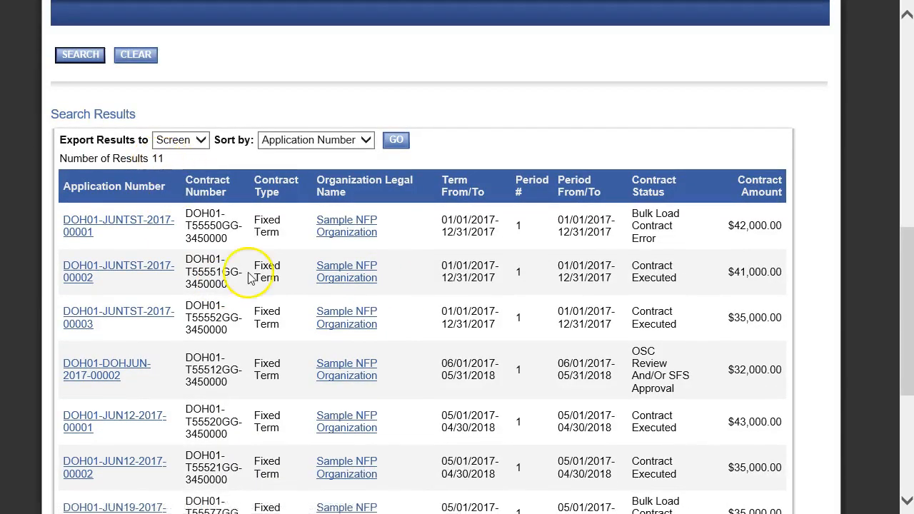
{"action": "scroll", "coordinate": [250, 300], "scroll_direction": "down", "scroll_amount": 4}
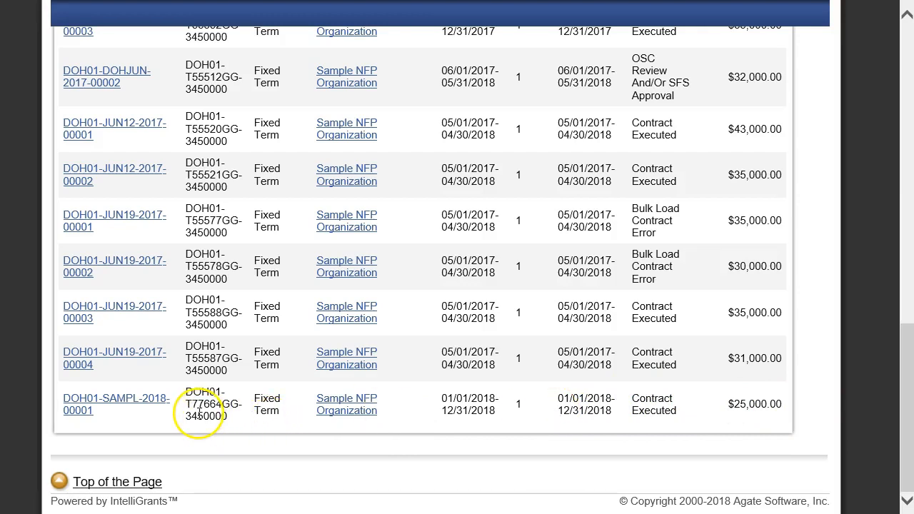
- Search the contracts by the partial contract number 77664 and view the matching entry
{"action": "scroll", "coordinate": [197, 415], "scroll_direction": "up", "scroll_amount": 15}
{"action": "scroll", "coordinate": [245, 317], "scroll_direction": "down", "scroll_amount": 2}
{"action": "left_click", "coordinate": [205, 284]}
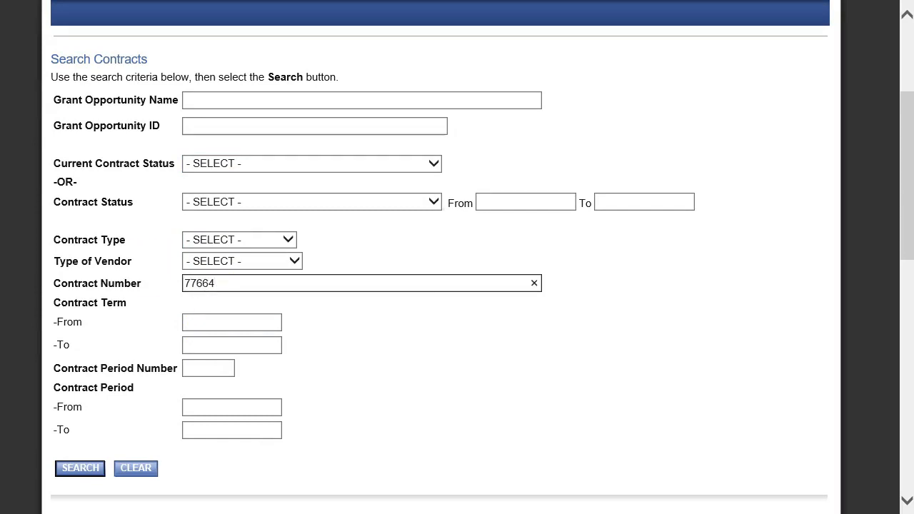
{"action": "type", "text": "77664"}
{"action": "left_click", "coordinate": [80, 468]}
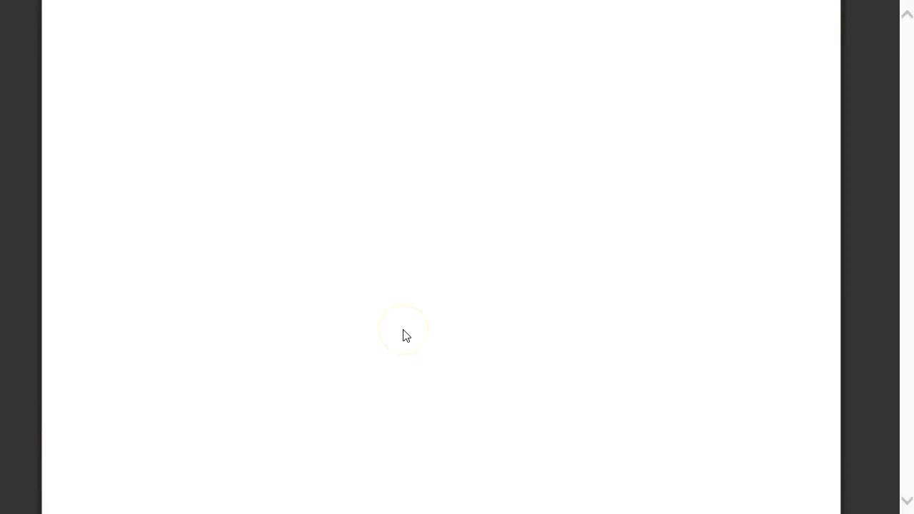
{"action": "scroll", "coordinate": [404, 330], "scroll_direction": "down", "scroll_amount": 6}
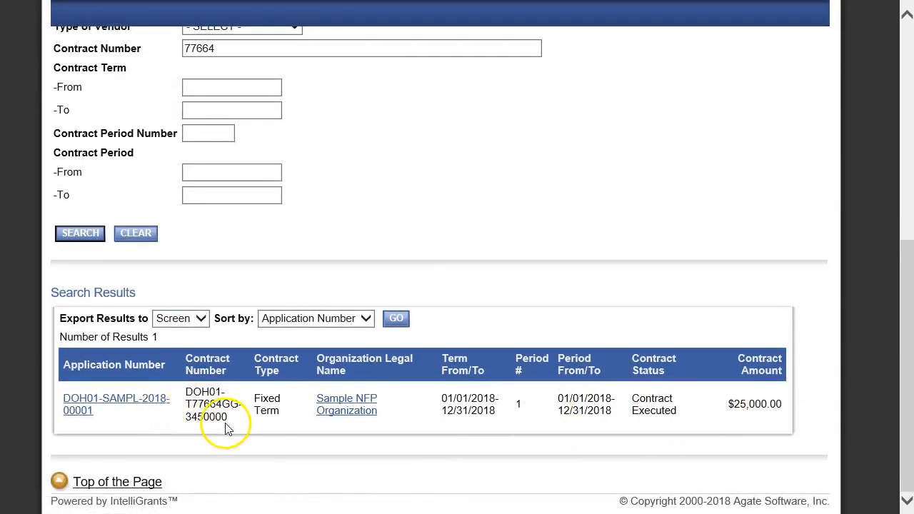
- Clear the contract number criterion and search contracts by the grant opportunity name "sample"
{"action": "scroll", "coordinate": [232, 423], "scroll_direction": "up", "scroll_amount": 4}
{"action": "left_click_drag", "start_coordinate": [235, 362], "coordinate": [150, 367]}
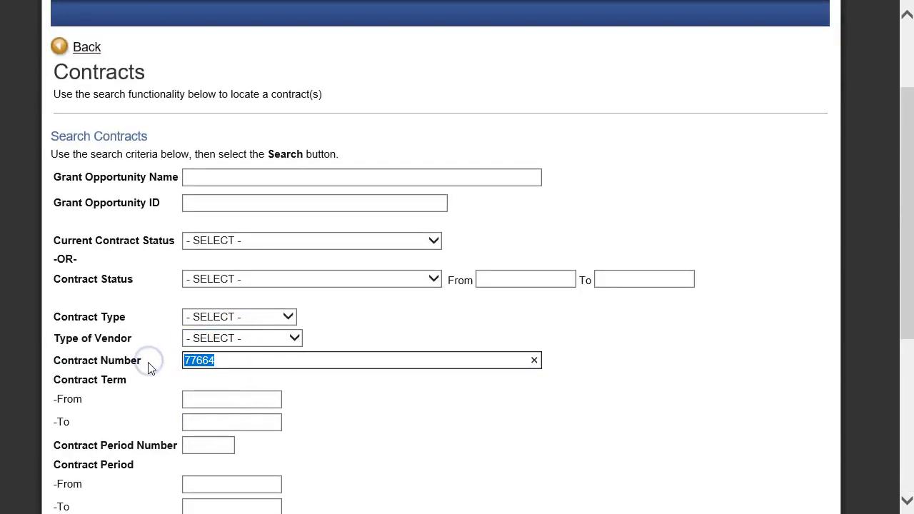
{"action": "left_click", "coordinate": [288, 178]}
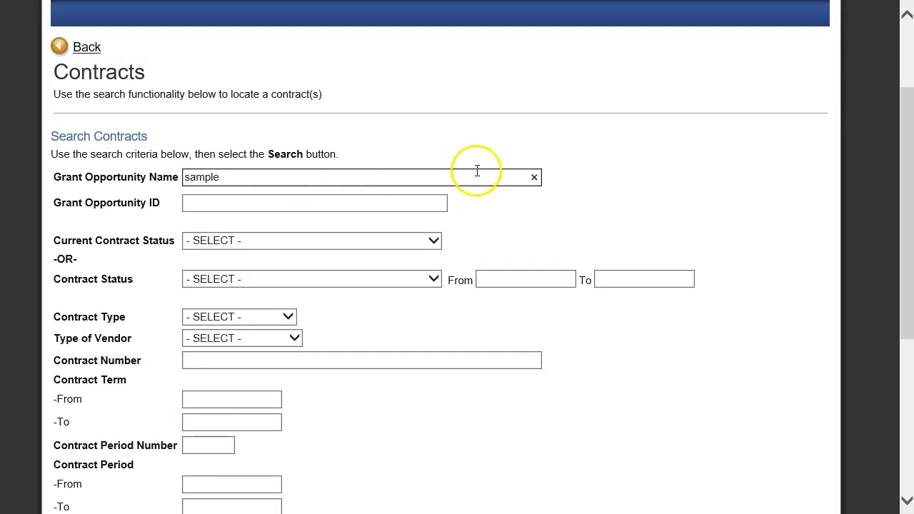
{"action": "scroll", "coordinate": [476, 167], "scroll_direction": "down", "scroll_amount": 2}
{"action": "left_click", "coordinate": [83, 391]}
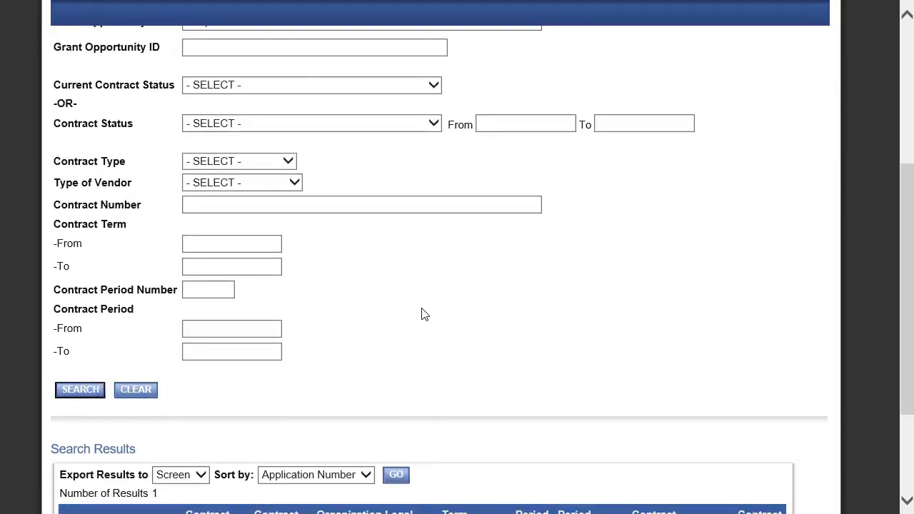
{"action": "scroll", "coordinate": [375, 316], "scroll_direction": "down", "scroll_amount": 4}
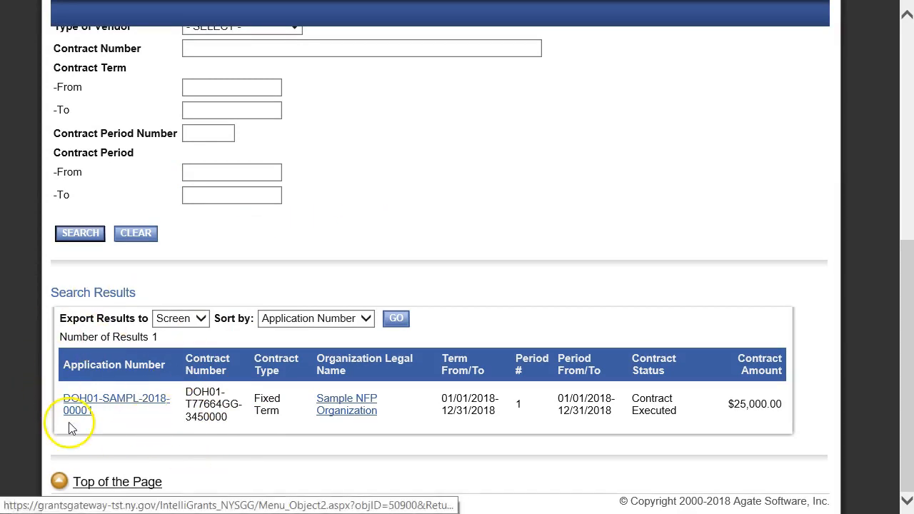
- Check the contract status in the search results and open application DOH01-SAMPL-2018-00001
{"action": "left_click", "coordinate": [127, 406]}
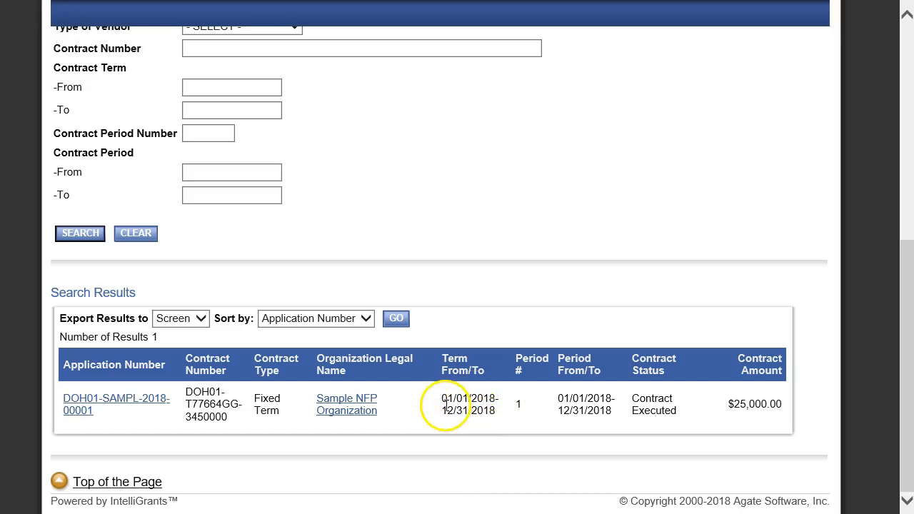
{"action": "left_click_drag", "start_coordinate": [679, 414], "coordinate": [635, 403]}
{"action": "left_click", "coordinate": [688, 422]}
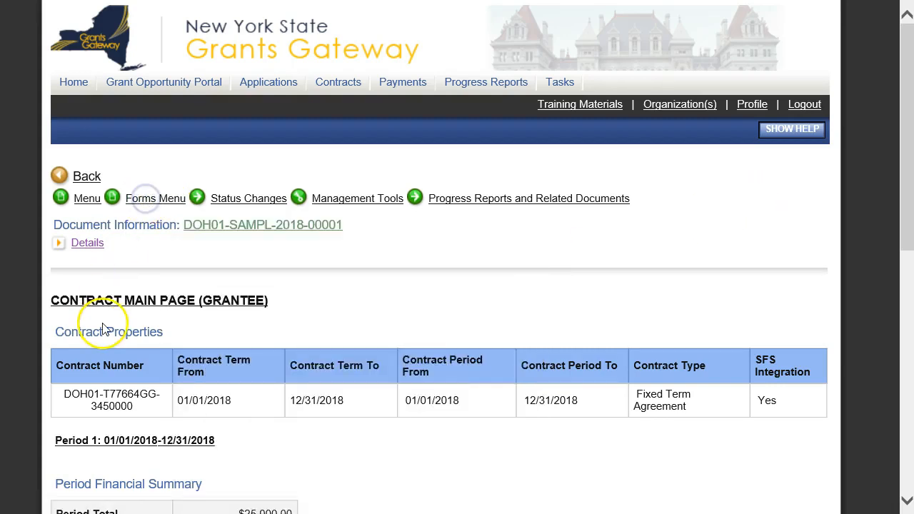
- Find the Contract section in the contract's list of forms and open the Contract Versions form
{"action": "scroll", "coordinate": [457, 290], "scroll_direction": "down", "scroll_amount": 5}
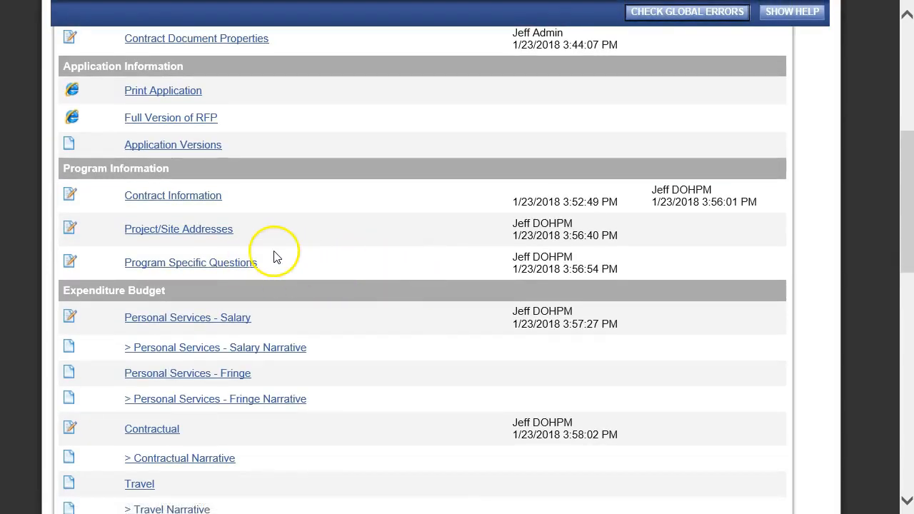
{"action": "scroll", "coordinate": [339, 258], "scroll_direction": "down", "scroll_amount": 10}
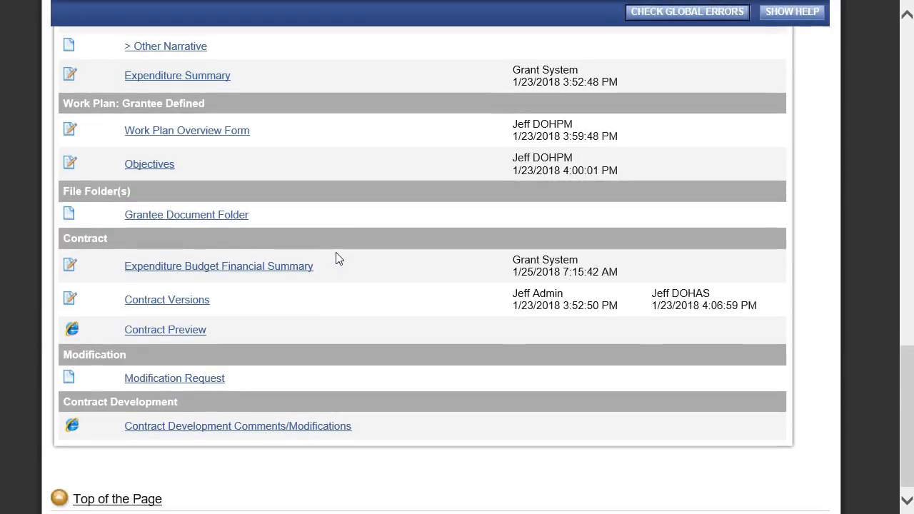
{"action": "left_click", "coordinate": [171, 302]}
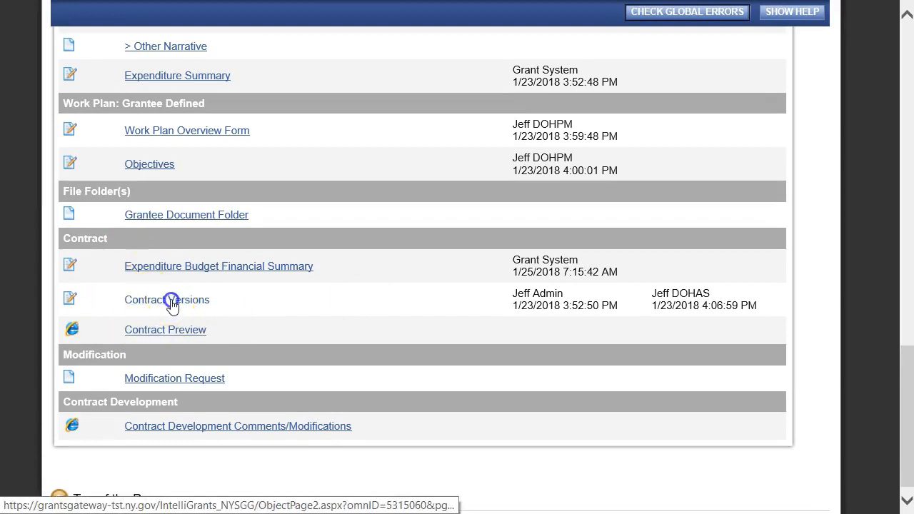
- Open the PDF file of the Agency Signed Contract version in Adobe Acrobat
{"action": "scroll", "coordinate": [504, 278], "scroll_direction": "down", "scroll_amount": 2}
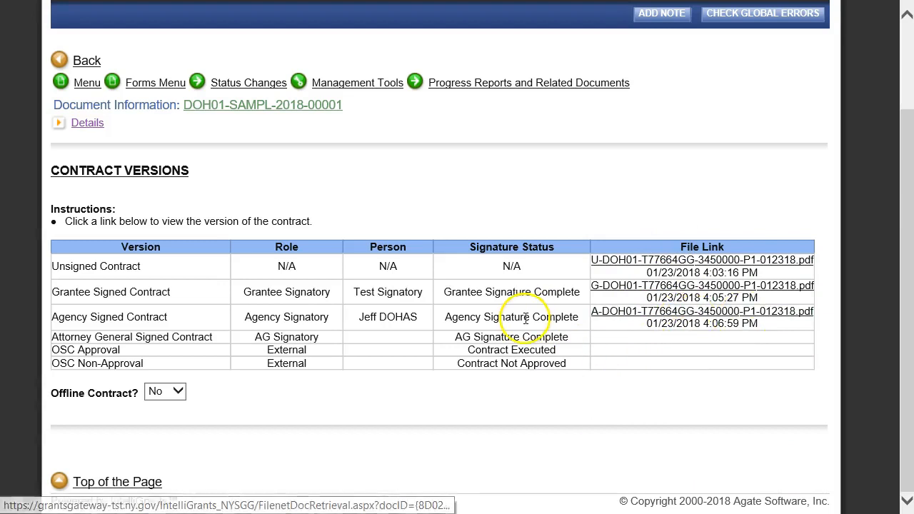
{"action": "left_click", "coordinate": [624, 316]}
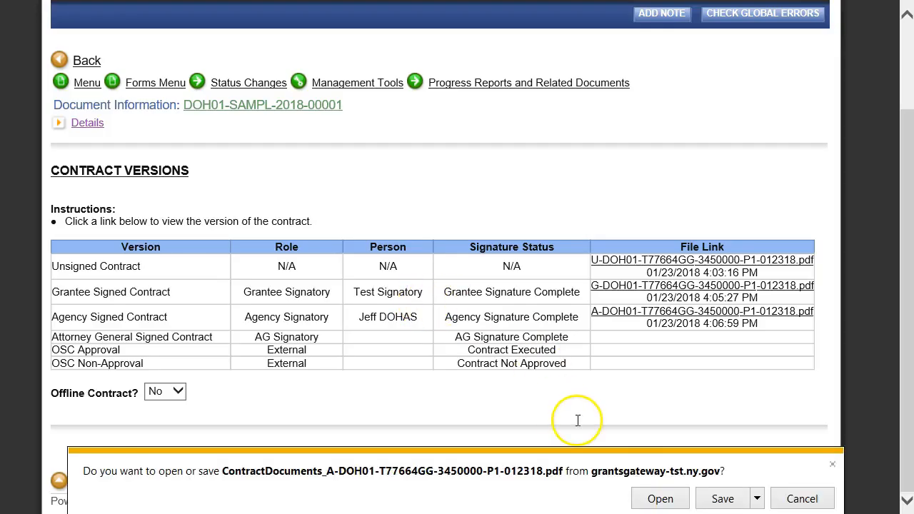
{"action": "left_click", "coordinate": [660, 496]}
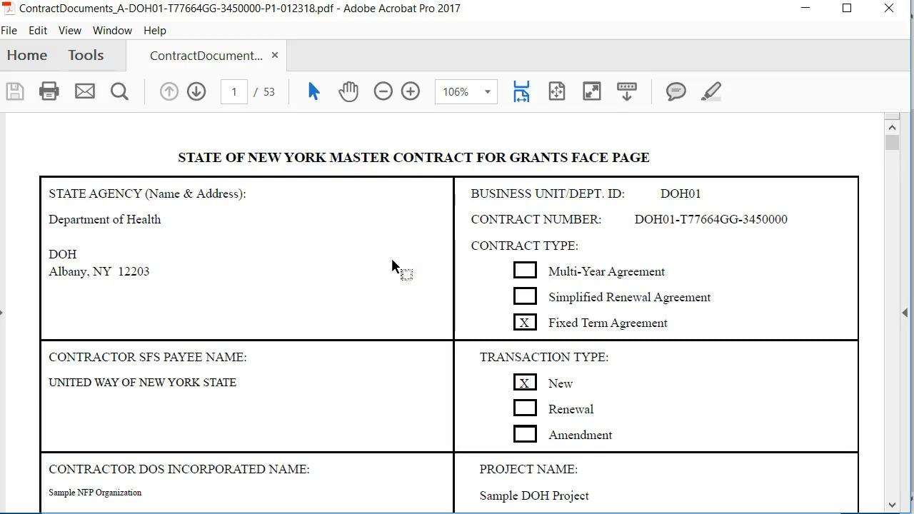
- Read the contract's face pages, covering contractor details, contract term and period, funding amount and the multi-year funding table
{"action": "scroll", "coordinate": [392, 261], "scroll_direction": "down", "scroll_amount": 4}
{"action": "scroll", "coordinate": [392, 262], "scroll_direction": "down", "scroll_amount": 4}
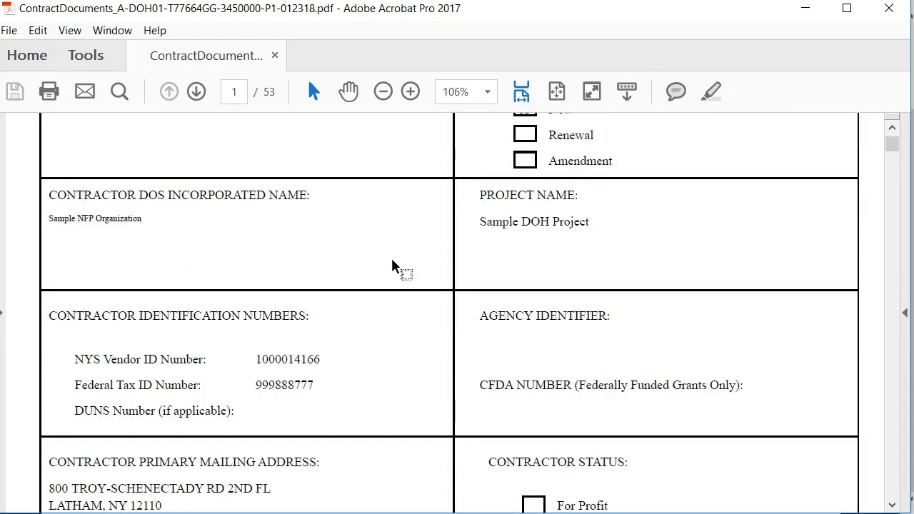
{"action": "scroll", "coordinate": [392, 266], "scroll_direction": "down", "scroll_amount": 15}
{"action": "scroll", "coordinate": [392, 261], "scroll_direction": "down", "scroll_amount": 14}
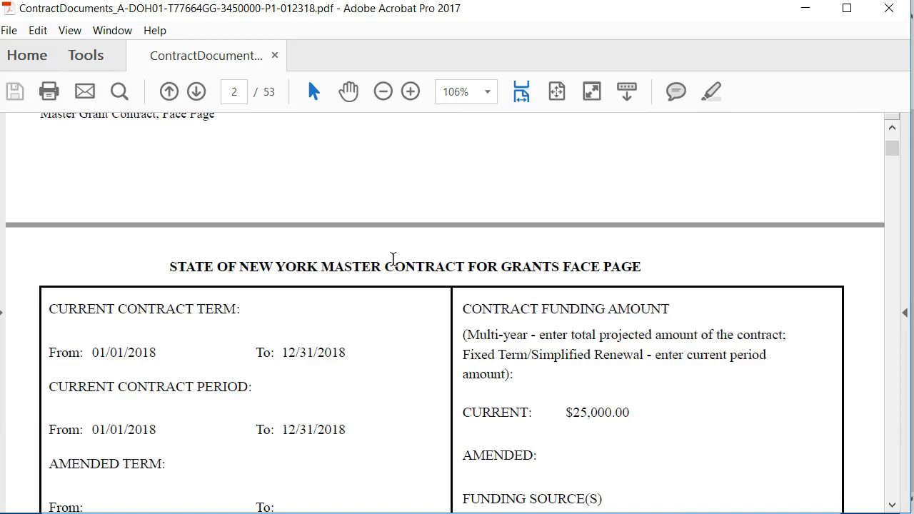
{"action": "scroll", "coordinate": [392, 264], "scroll_direction": "up", "scroll_amount": 3}
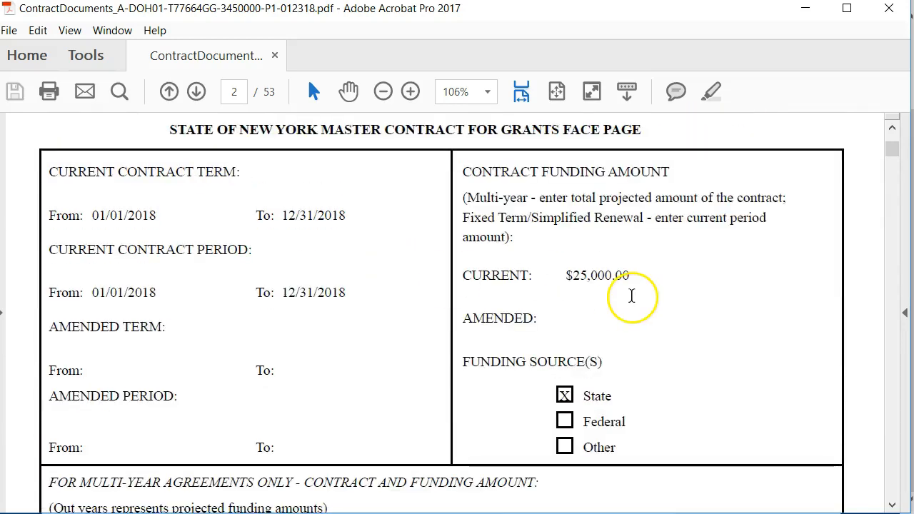
{"action": "scroll", "coordinate": [427, 313], "scroll_direction": "down", "scroll_amount": 5}
{"action": "scroll", "coordinate": [427, 311], "scroll_direction": "down", "scroll_amount": 4}
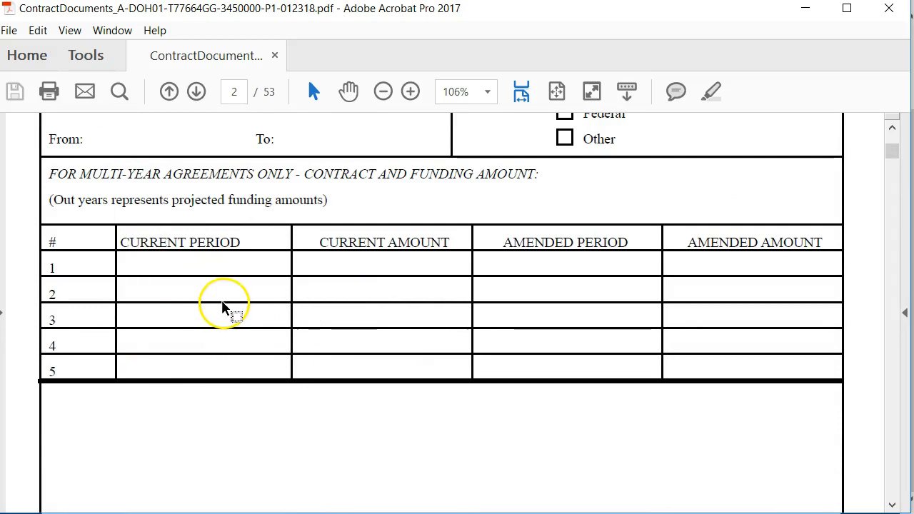
- Examine the list of attachments on page 3 of the contract and continue to the Master Contract text on page 5
{"action": "scroll", "coordinate": [230, 307], "scroll_direction": "down", "scroll_amount": 10}
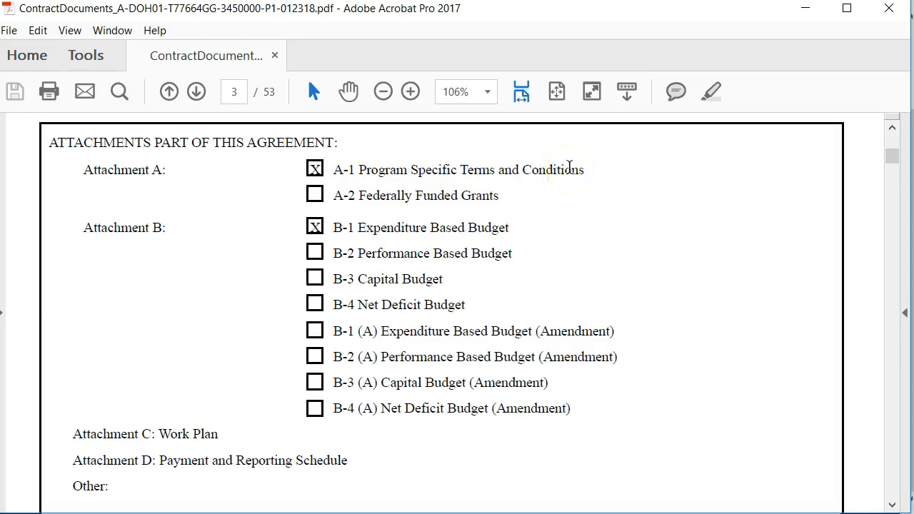
{"action": "scroll", "coordinate": [347, 257], "scroll_direction": "down", "scroll_amount": 1}
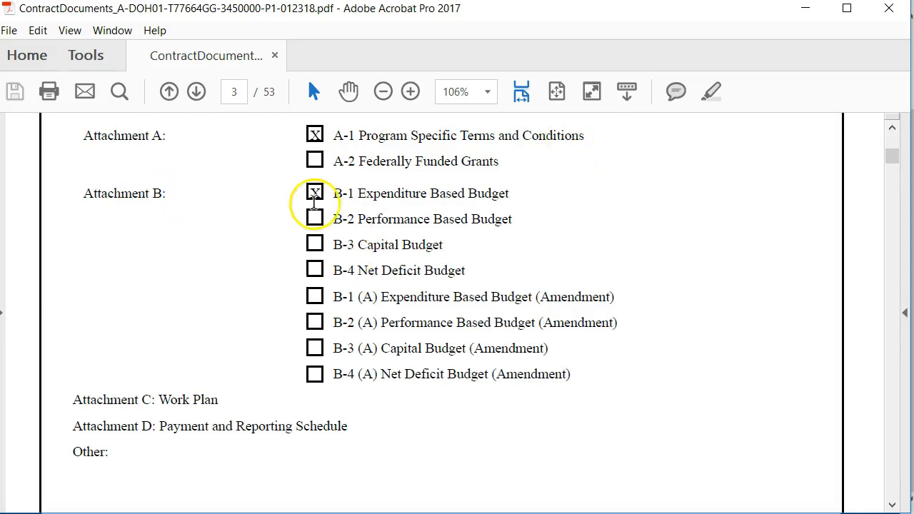
{"action": "scroll", "coordinate": [255, 314], "scroll_direction": "down", "scroll_amount": 2}
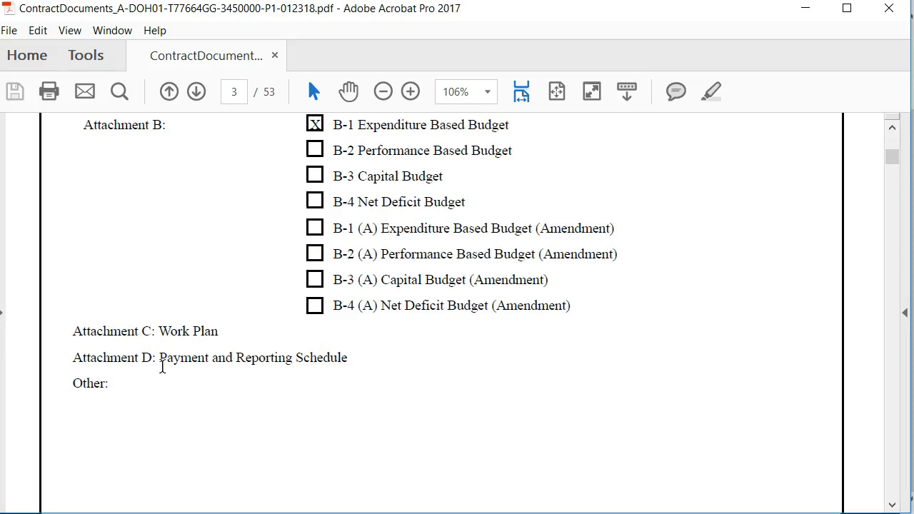
{"action": "scroll", "coordinate": [292, 379], "scroll_direction": "down", "scroll_amount": 15}
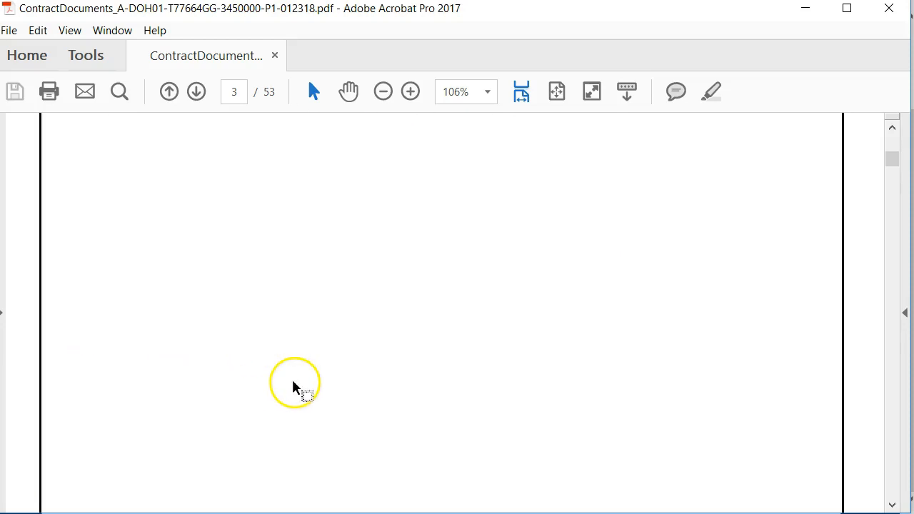
{"action": "scroll", "coordinate": [292, 380], "scroll_direction": "down", "scroll_amount": 10}
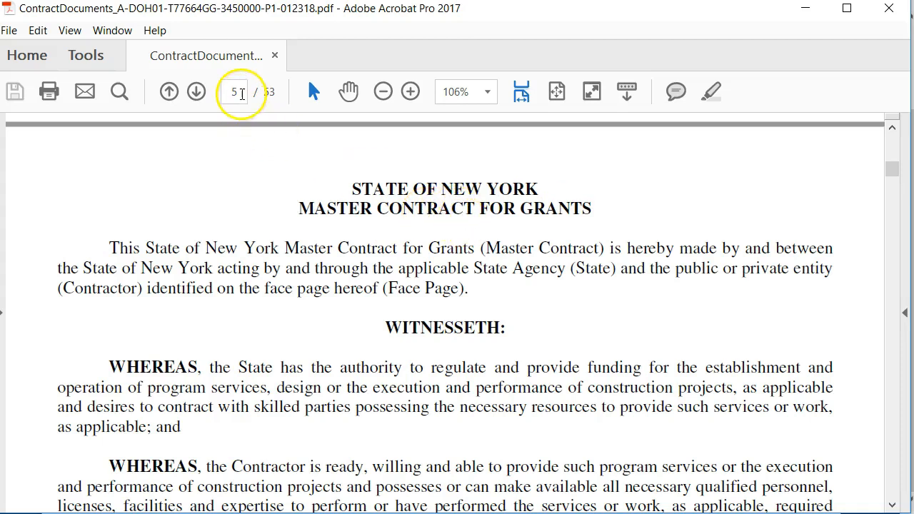
- Go to page 30 of the contract and skim Attachment A-1, Agency and Program Specific Clauses
{"action": "left_click_drag", "start_coordinate": [243, 92], "coordinate": [212, 93]}
{"action": "type", "text": "30"}
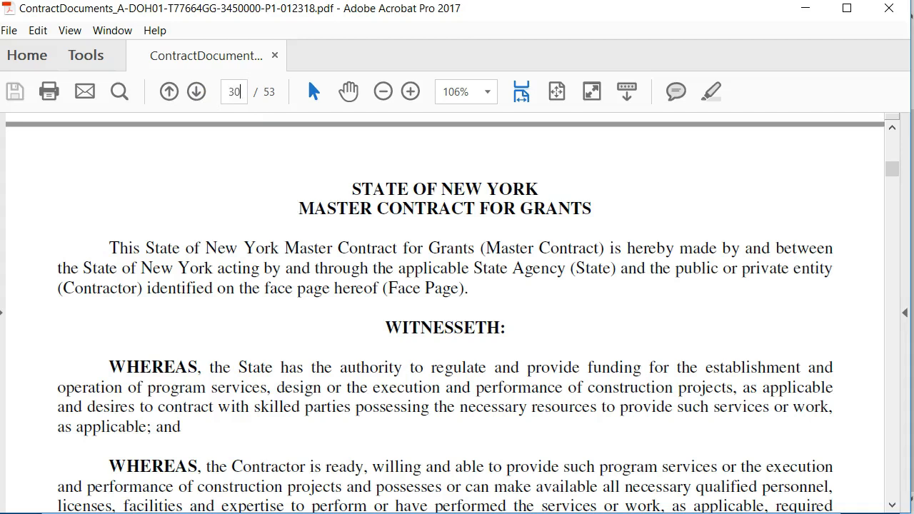
{"action": "key", "text": "Return"}
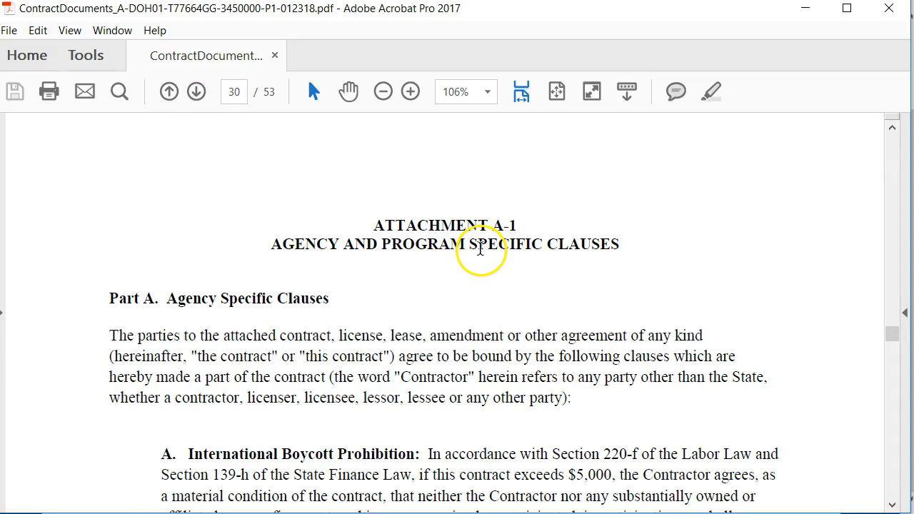
{"action": "scroll", "coordinate": [481, 249], "scroll_direction": "down", "scroll_amount": 5}
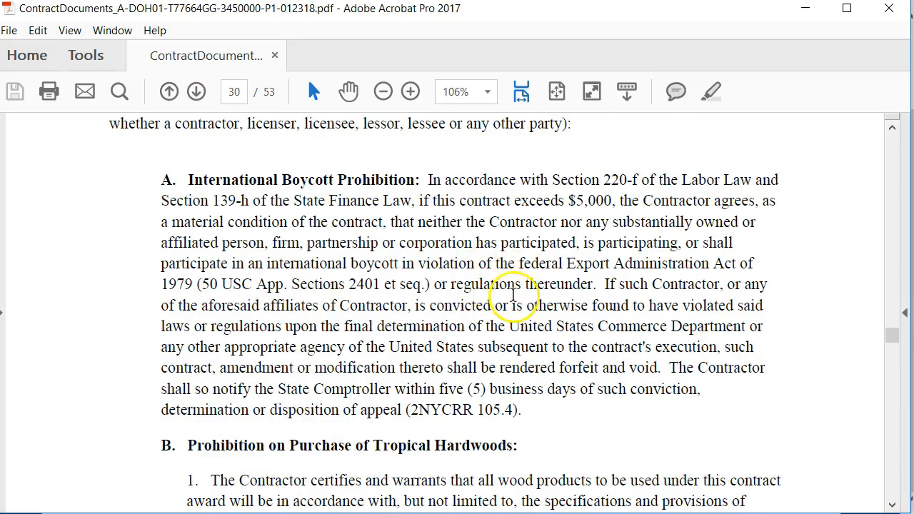
{"action": "scroll", "coordinate": [513, 294], "scroll_direction": "up", "scroll_amount": 6}
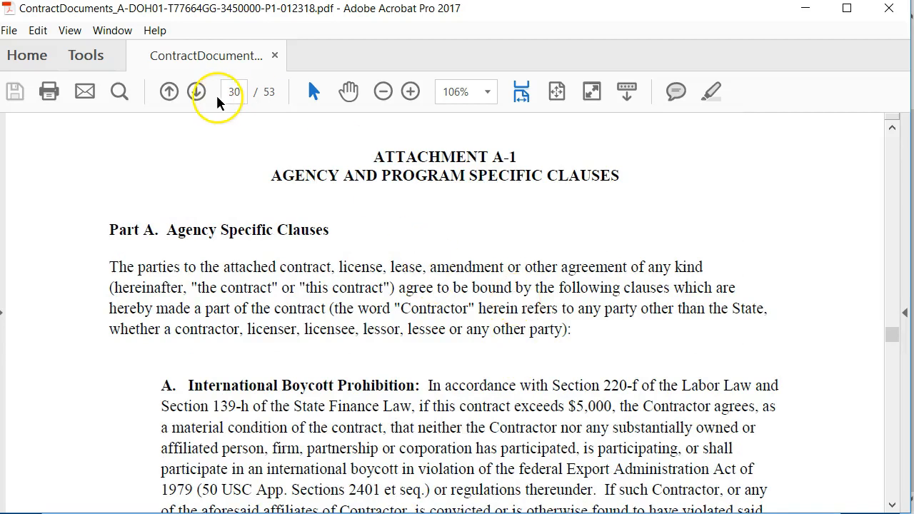
{"action": "left_click", "coordinate": [242, 93]}
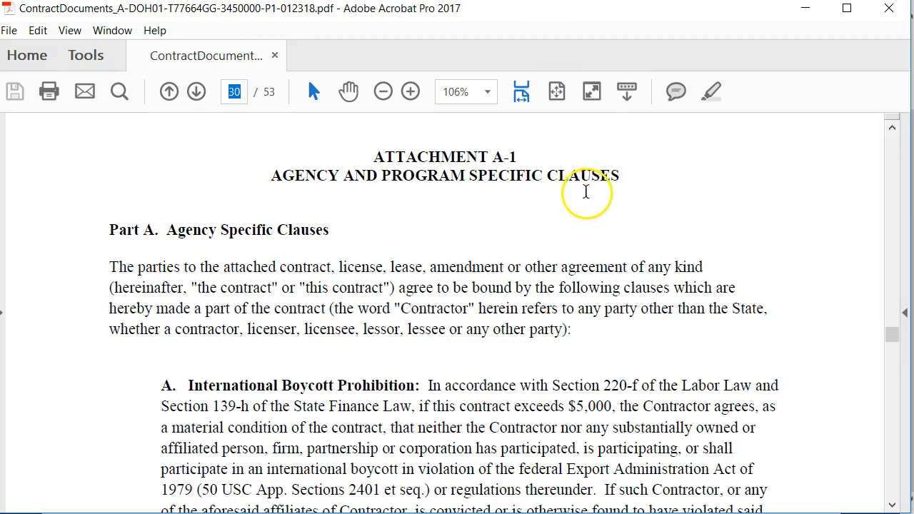
{"action": "scroll", "coordinate": [541, 322], "scroll_direction": "down", "scroll_amount": 10}
{"action": "scroll", "coordinate": [540, 322], "scroll_direction": "down", "scroll_amount": 14}
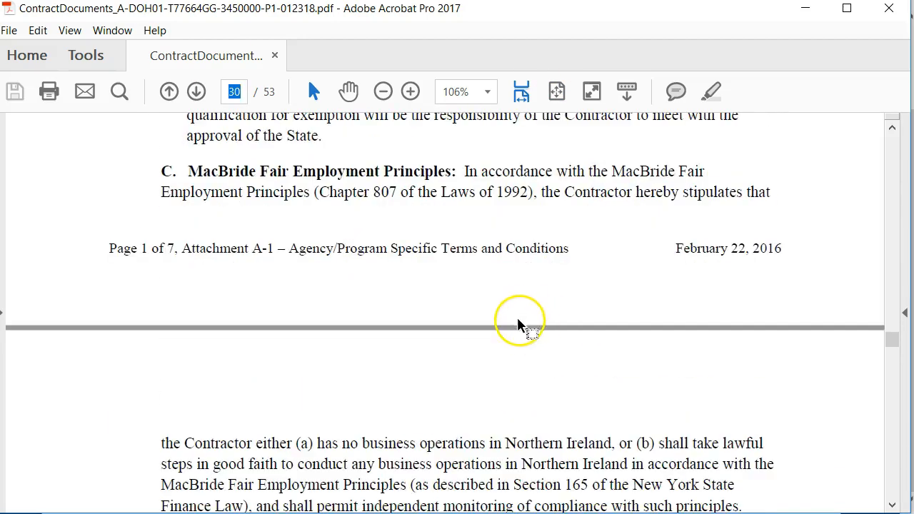
{"action": "scroll", "coordinate": [521, 326], "scroll_direction": "up", "scroll_amount": 7}
- Go to page 37 and examine the category of expense table in the Attachment B-1 Expenditure Based Budget summary
{"action": "left_click", "coordinate": [242, 93]}
{"action": "type", "text": "37"}
{"action": "key", "text": "Return"}
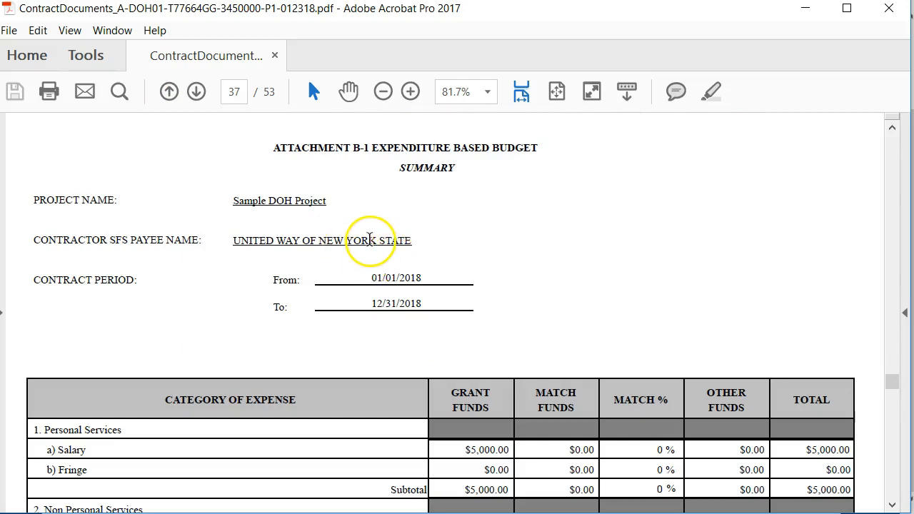
{"action": "scroll", "coordinate": [382, 243], "scroll_direction": "down", "scroll_amount": 5}
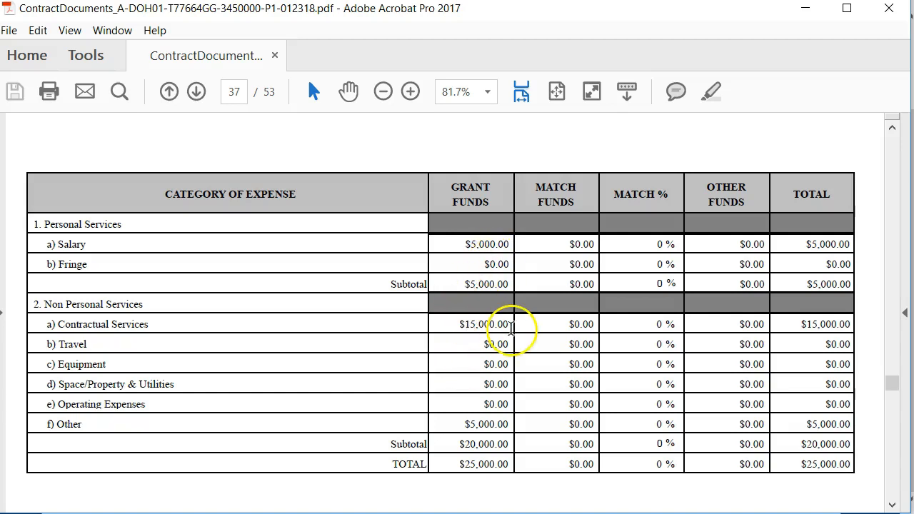
{"action": "scroll", "coordinate": [515, 329], "scroll_direction": "down", "scroll_amount": 2}
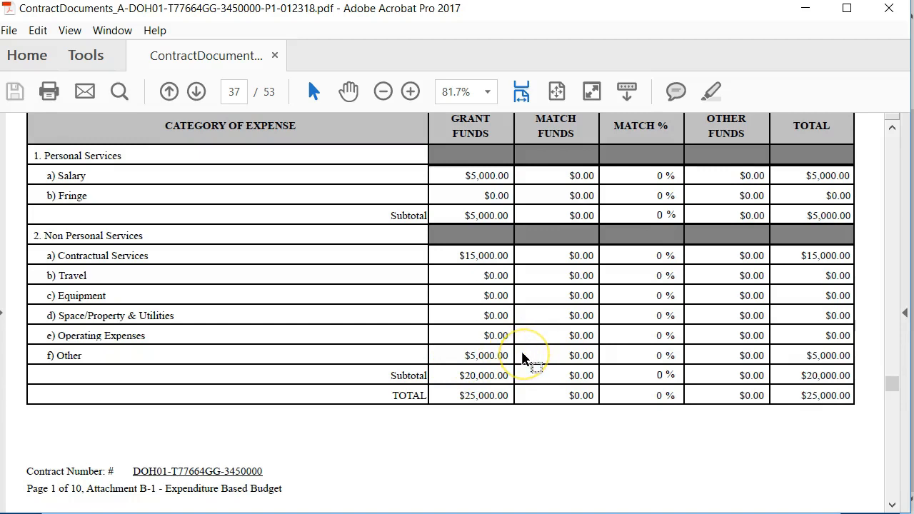
- Review the Attachment B-1 Personal Services and Non-Personal Services detail tables, from the salary table through the Other expenses on page 46
{"action": "scroll", "coordinate": [346, 380], "scroll_direction": "down", "scroll_amount": 10}
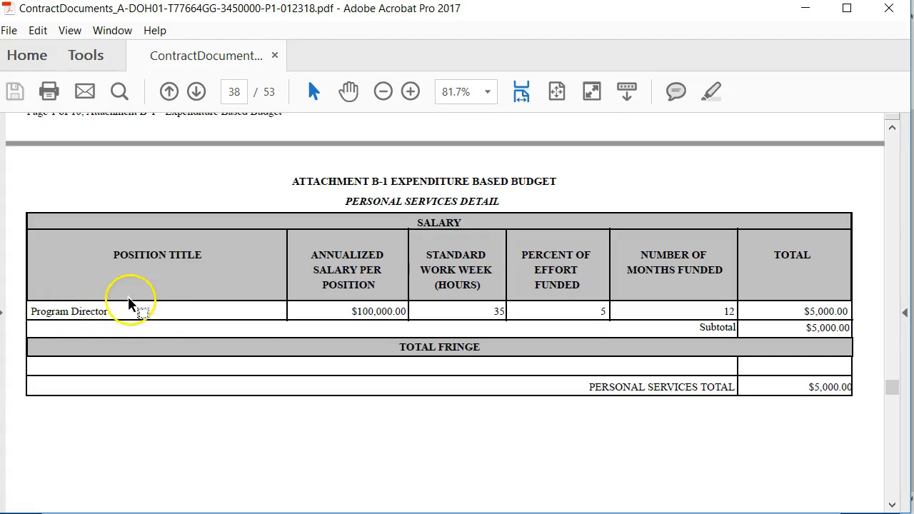
{"action": "scroll", "coordinate": [486, 296], "scroll_direction": "down", "scroll_amount": 8}
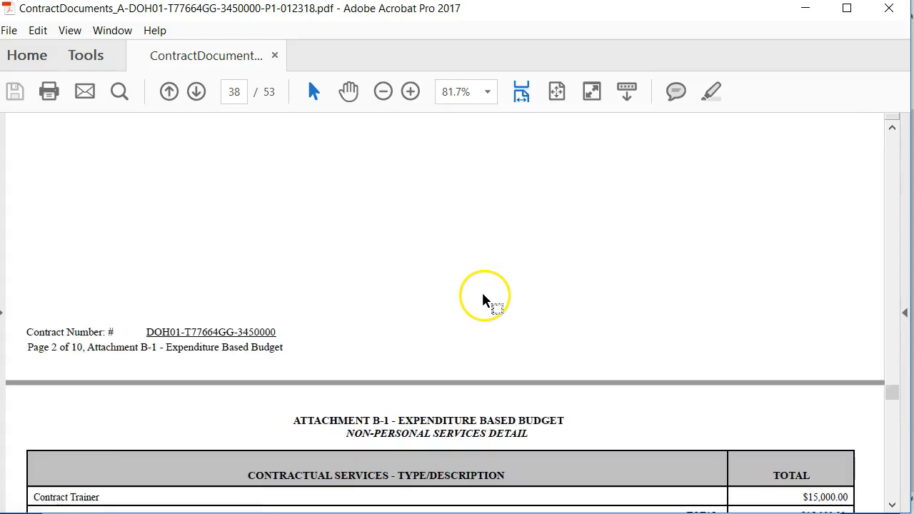
{"action": "scroll", "coordinate": [483, 294], "scroll_direction": "down", "scroll_amount": 5}
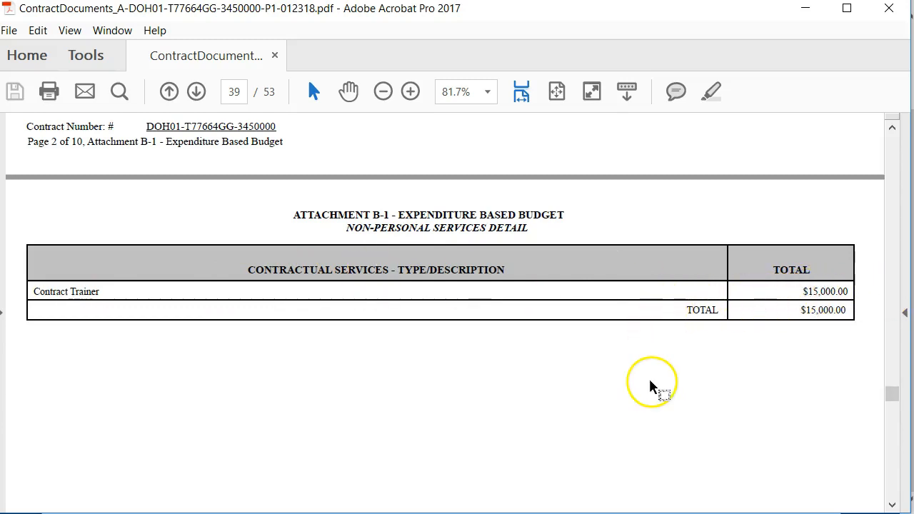
{"action": "scroll", "coordinate": [574, 367], "scroll_direction": "down", "scroll_amount": 10}
{"action": "scroll", "coordinate": [565, 356], "scroll_direction": "down", "scroll_amount": 12}
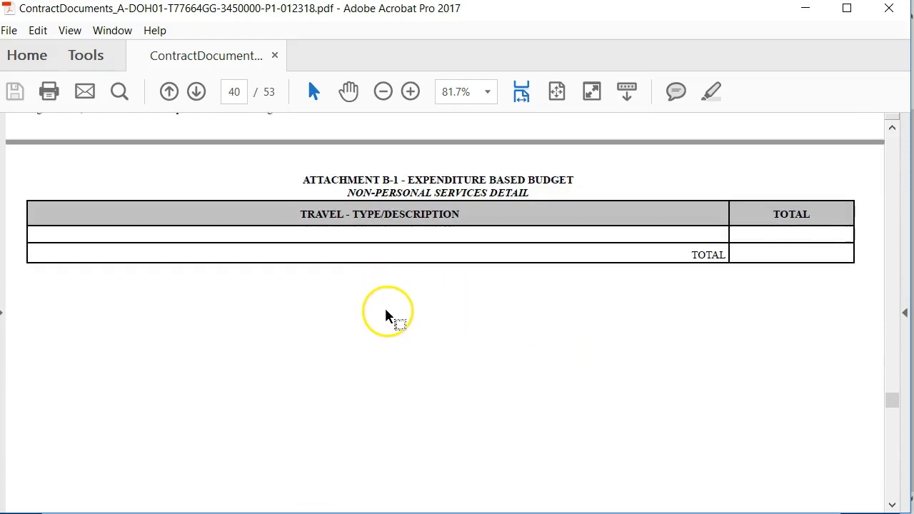
{"action": "scroll", "coordinate": [388, 313], "scroll_direction": "down", "scroll_amount": 15}
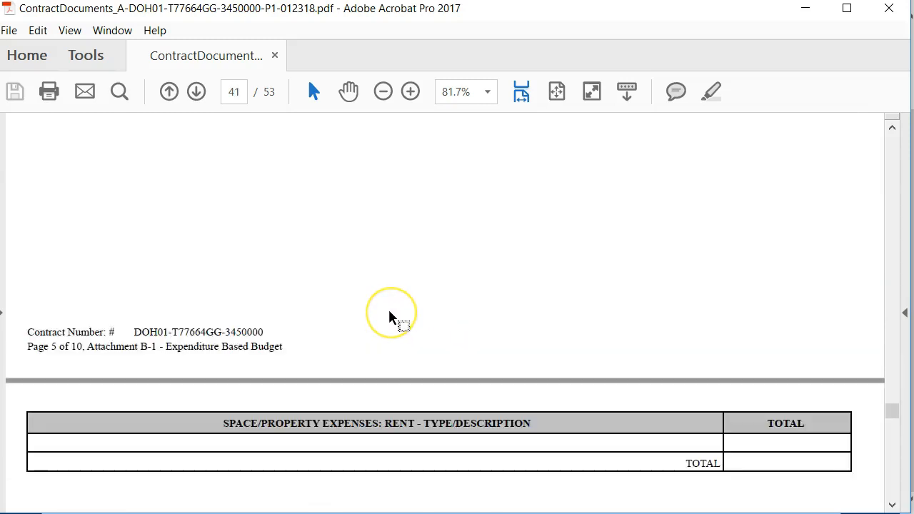
{"action": "scroll", "coordinate": [389, 312], "scroll_direction": "down", "scroll_amount": 20}
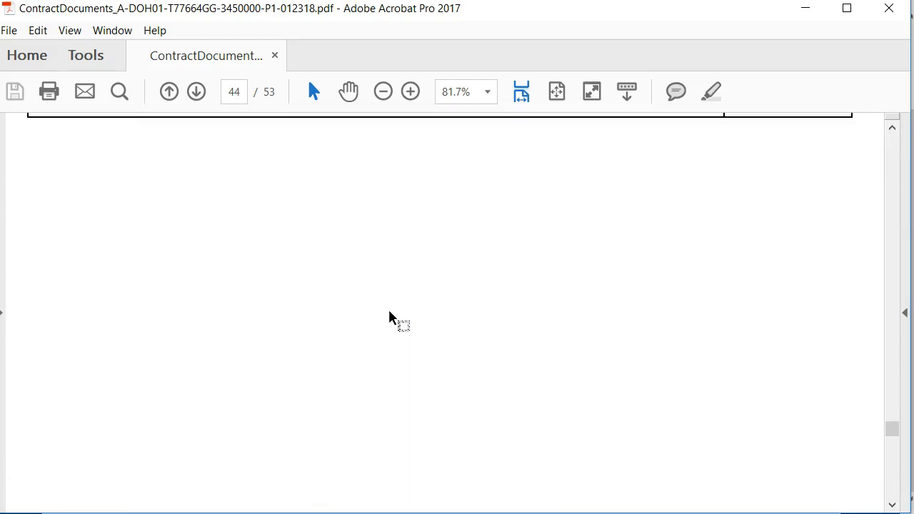
{"action": "scroll", "coordinate": [389, 312], "scroll_direction": "down", "scroll_amount": 8}
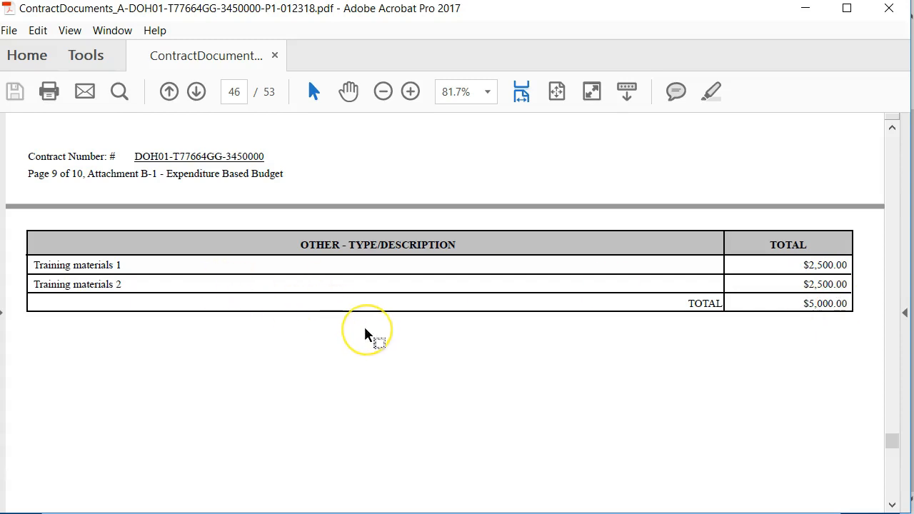
- Look through the project summary on page 47 and the objectives, tasks and performance measures on page 48
{"action": "scroll", "coordinate": [366, 334], "scroll_direction": "down", "scroll_amount": 5}
{"action": "scroll", "coordinate": [365, 331], "scroll_direction": "down", "scroll_amount": 10}
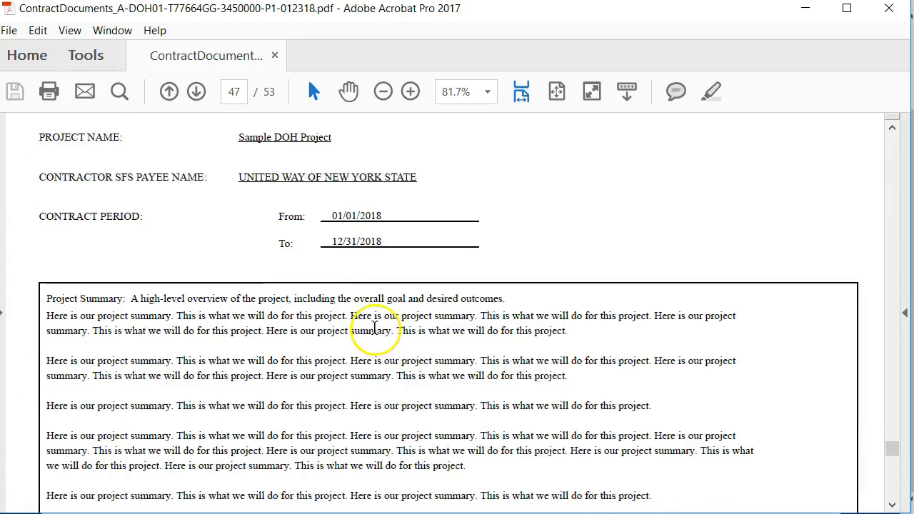
{"action": "scroll", "coordinate": [373, 332], "scroll_direction": "down", "scroll_amount": 10}
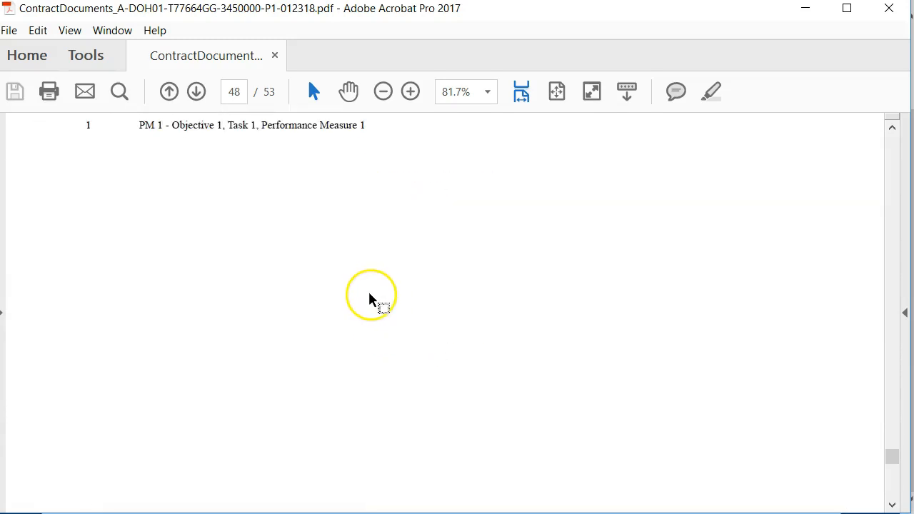
- Read the advance and initial payment clauses 1 and 2 under Payment Provisions in Attachment D, highlighting their text and the advance percentage
{"action": "scroll", "coordinate": [389, 308], "scroll_direction": "down", "scroll_amount": 5}
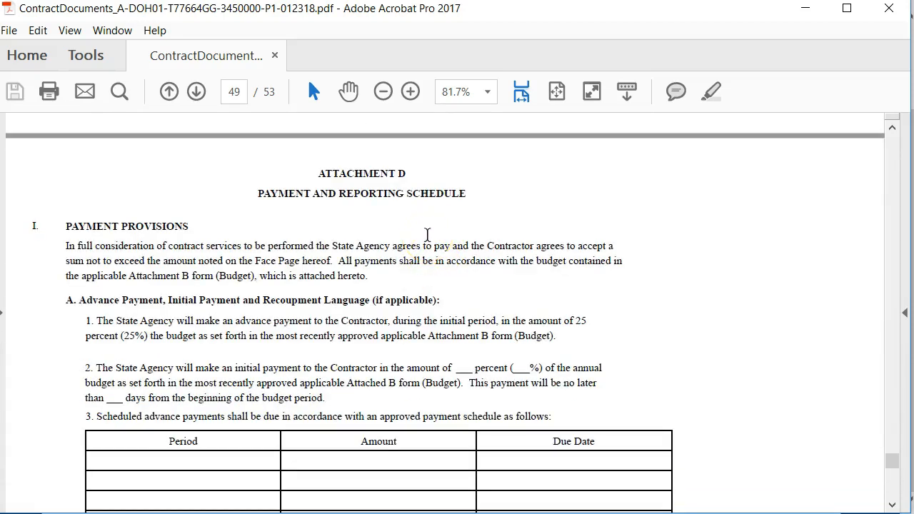
{"action": "scroll", "coordinate": [427, 272], "scroll_direction": "down", "scroll_amount": 2}
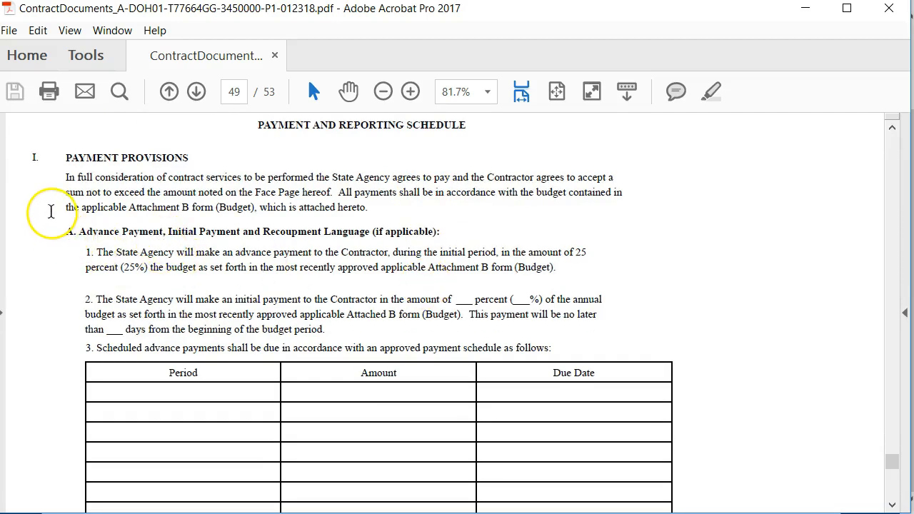
{"action": "scroll", "coordinate": [247, 248], "scroll_direction": "up", "scroll_amount": 2}
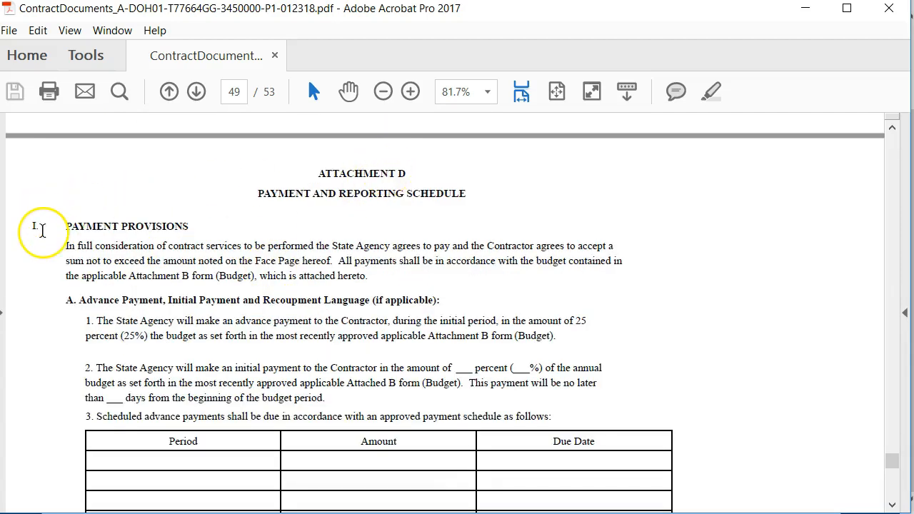
{"action": "scroll", "coordinate": [132, 330], "scroll_direction": "down", "scroll_amount": 1}
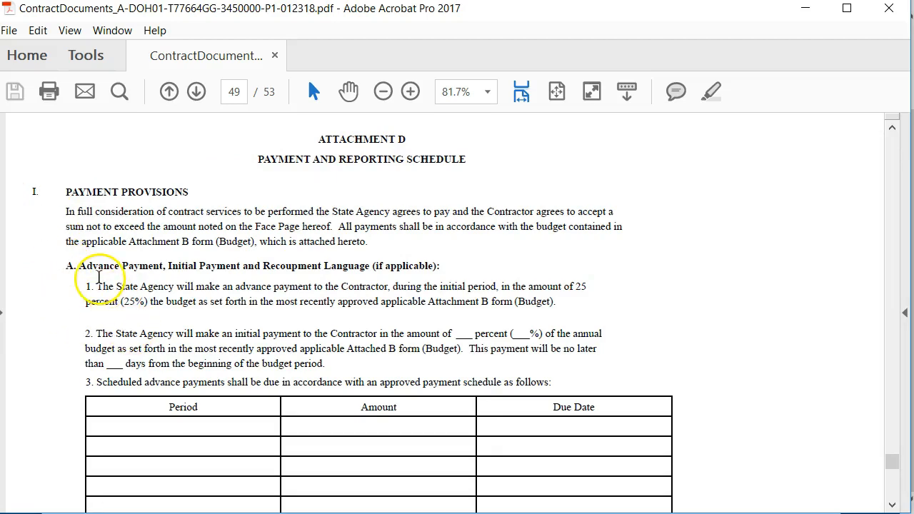
{"action": "left_click_drag", "start_coordinate": [83, 286], "coordinate": [566, 304]}
{"action": "left_click", "coordinate": [664, 278]}
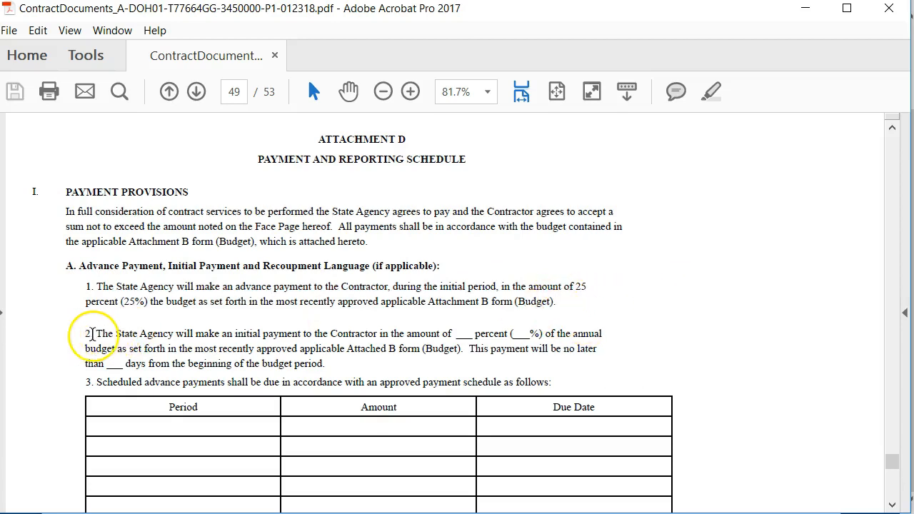
{"action": "left_click_drag", "start_coordinate": [101, 337], "coordinate": [344, 365]}
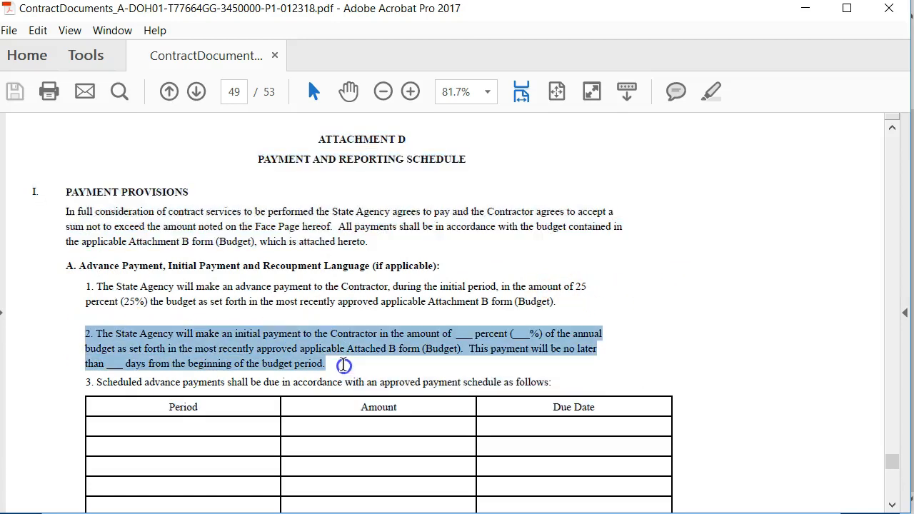
{"action": "left_click", "coordinate": [250, 309]}
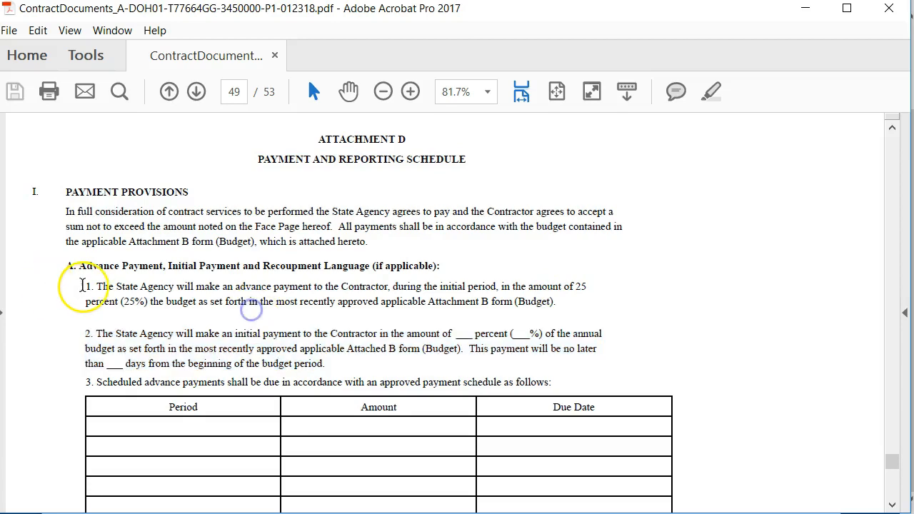
{"action": "left_click_drag", "start_coordinate": [75, 287], "coordinate": [562, 303]}
{"action": "left_click", "coordinate": [278, 301]}
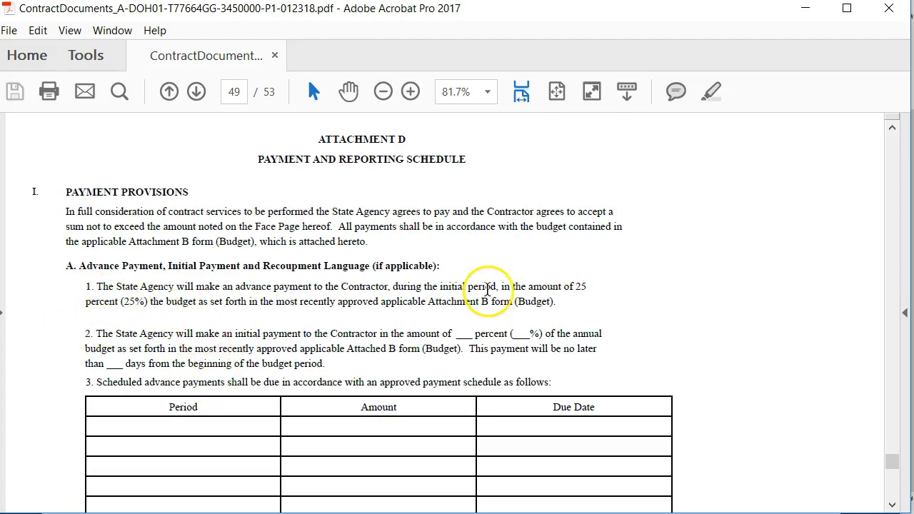
{"action": "left_click", "coordinate": [112, 304]}
{"action": "left_click_drag", "start_coordinate": [85, 303], "coordinate": [147, 303]}
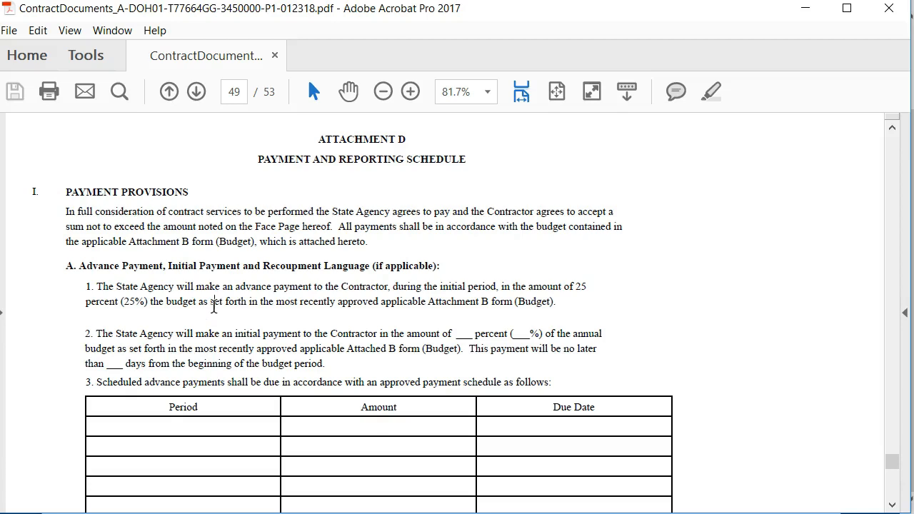
- Examine the scheduled advance payments table and the recoupment clause at the end of section A in Attachment D
{"action": "scroll", "coordinate": [262, 286], "scroll_direction": "down", "scroll_amount": 5}
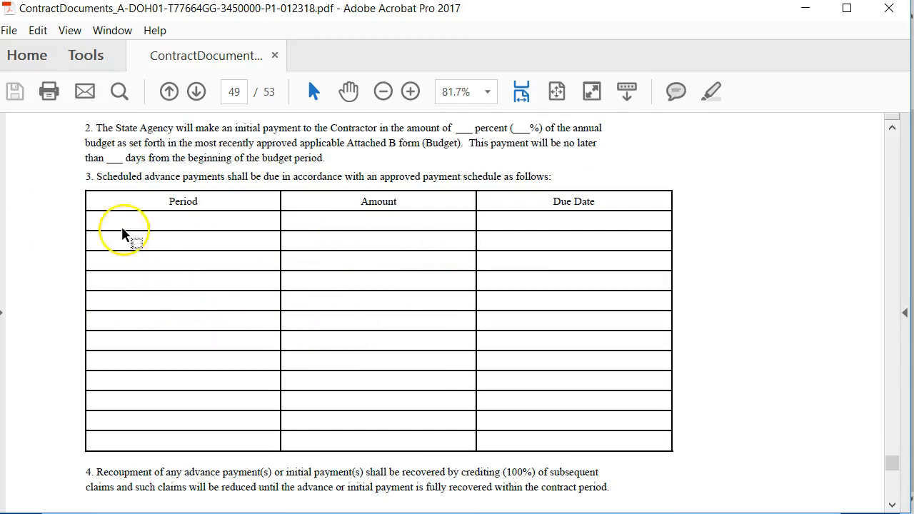
{"action": "scroll", "coordinate": [163, 286], "scroll_direction": "down", "scroll_amount": 6}
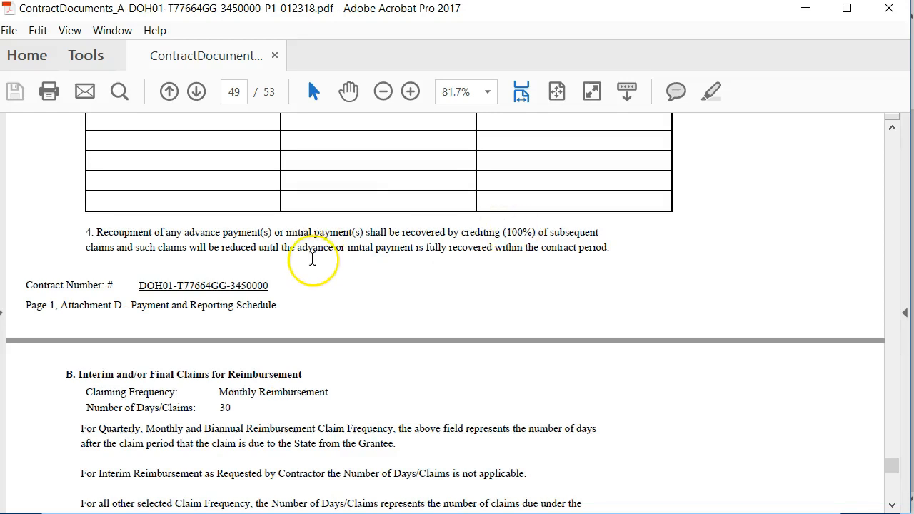
{"action": "scroll", "coordinate": [286, 260], "scroll_direction": "down", "scroll_amount": 5}
{"action": "scroll", "coordinate": [321, 207], "scroll_direction": "up", "scroll_amount": 10}
- Read section B, Interim and/or Final Claims for Reimbursement, checking the claiming frequency, number of days/claims and the expenditure period table
{"action": "scroll", "coordinate": [71, 269], "scroll_direction": "down", "scroll_amount": 5}
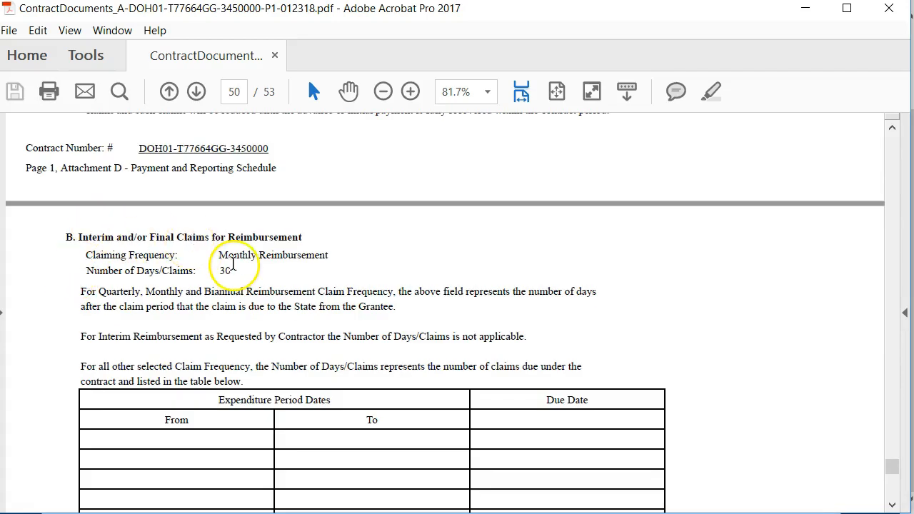
{"action": "triple_click", "coordinate": [283, 255]}
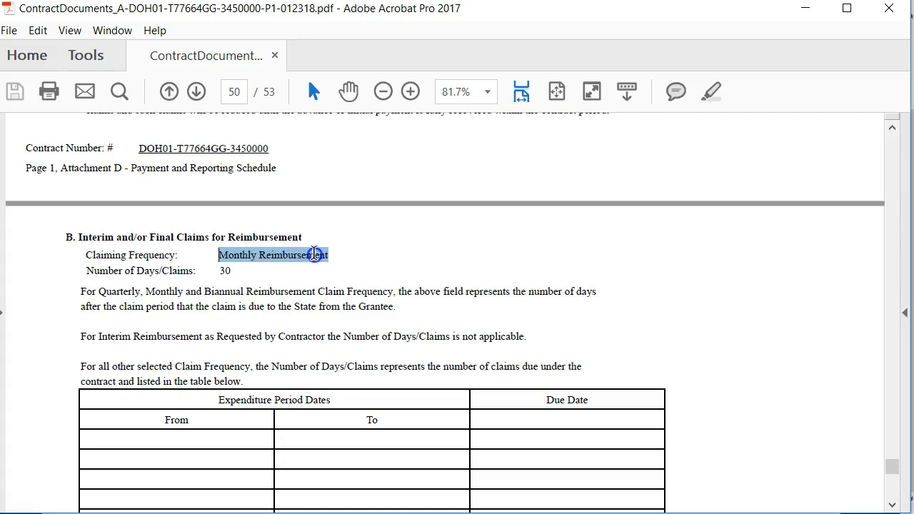
{"action": "left_click", "coordinate": [408, 260]}
{"action": "double_click", "coordinate": [226, 271]}
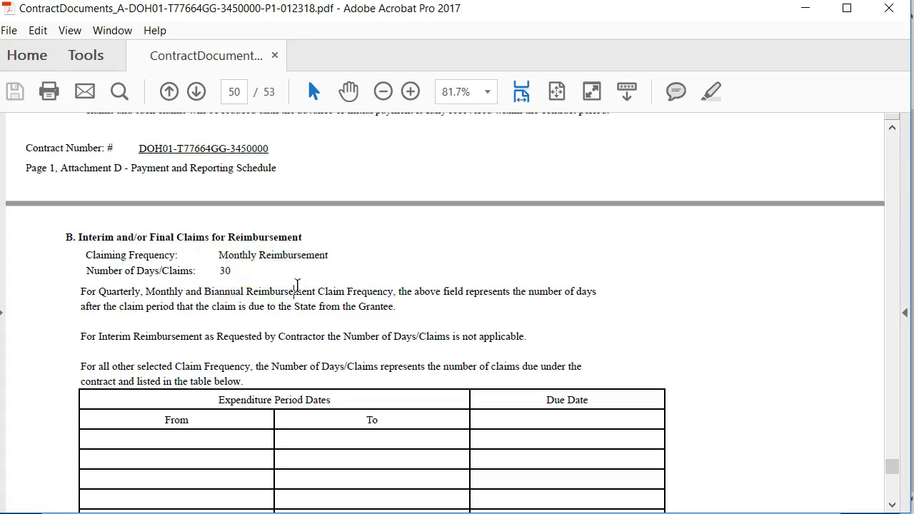
{"action": "scroll", "coordinate": [306, 286], "scroll_direction": "down", "scroll_amount": 2}
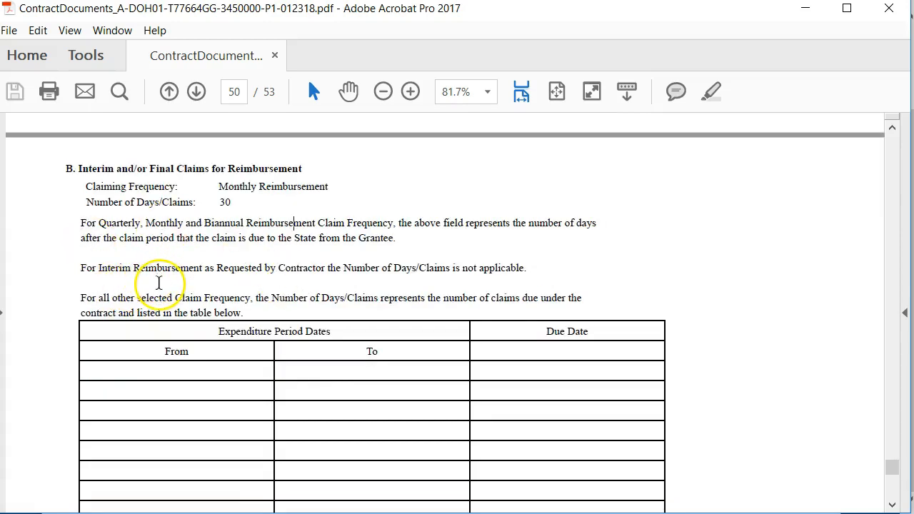
{"action": "scroll", "coordinate": [159, 281], "scroll_direction": "down", "scroll_amount": 2}
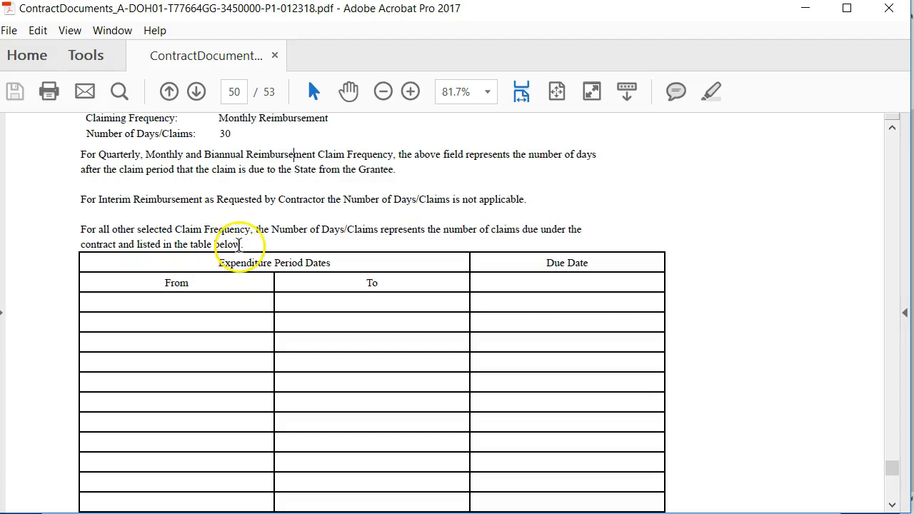
{"action": "scroll", "coordinate": [279, 308], "scroll_direction": "down", "scroll_amount": 2}
{"action": "scroll", "coordinate": [279, 308], "scroll_direction": "down", "scroll_amount": 1}
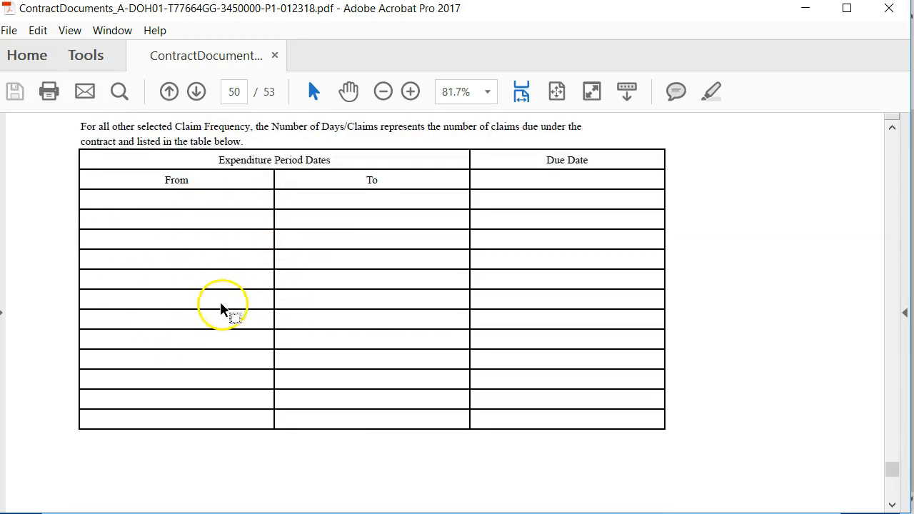
- Read the Reporting Provisions on pages 51 and 52, covering expenditure-based reports, progress-based reports and other reports
{"action": "scroll", "coordinate": [223, 315], "scroll_direction": "down", "scroll_amount": 15}
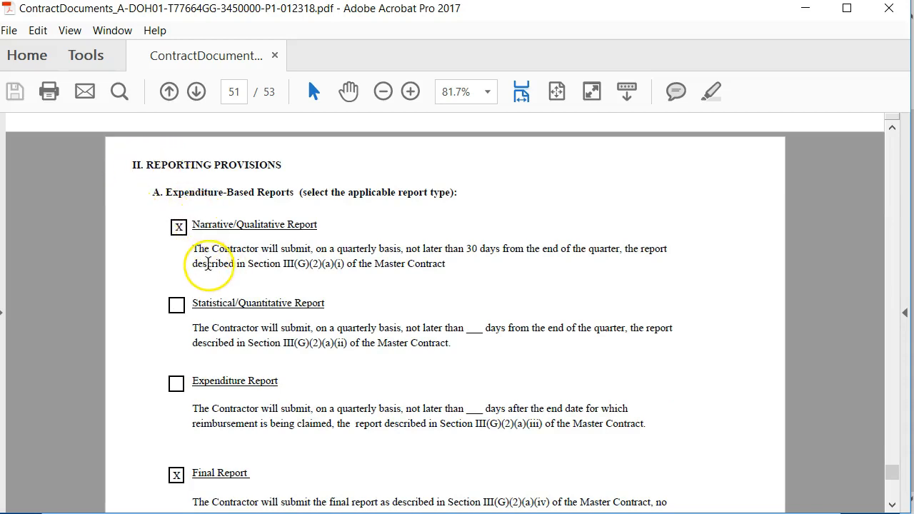
{"action": "scroll", "coordinate": [408, 306], "scroll_direction": "down", "scroll_amount": 18}
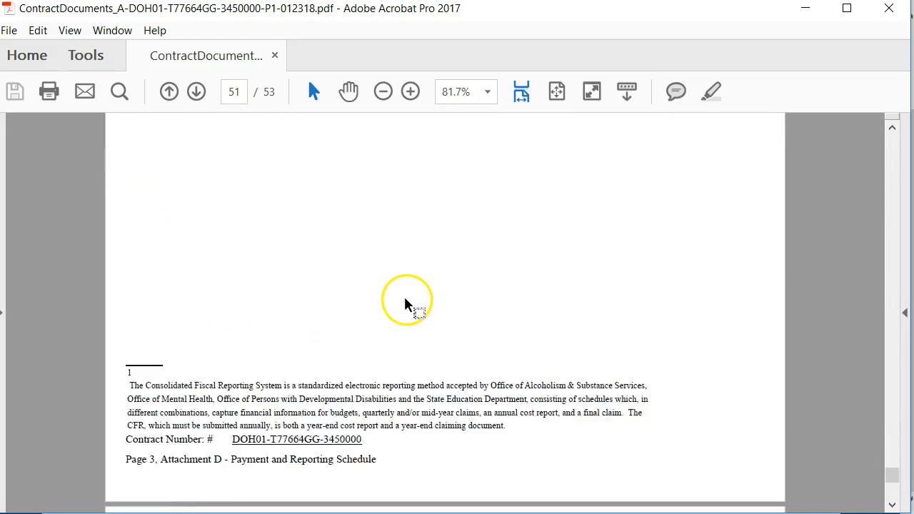
{"action": "scroll", "coordinate": [406, 306], "scroll_direction": "down", "scroll_amount": 8}
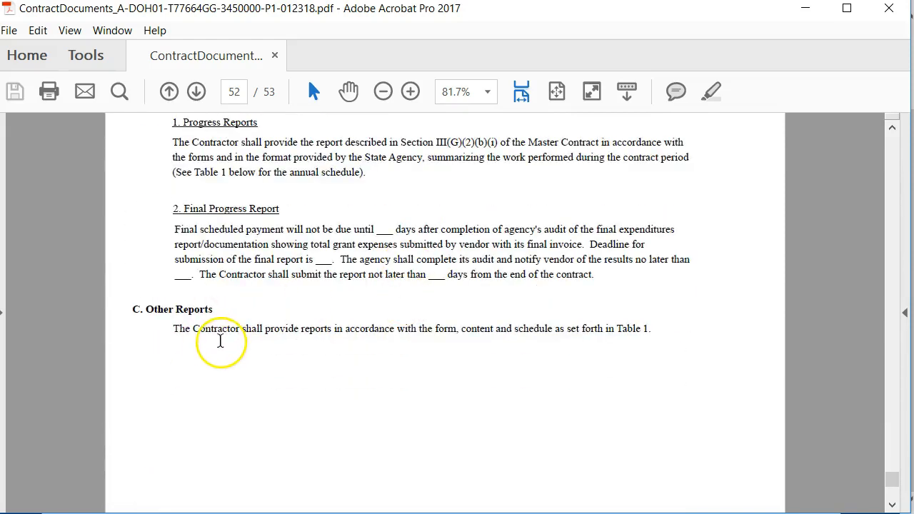
{"action": "scroll", "coordinate": [229, 341], "scroll_direction": "up", "scroll_amount": 1}
{"action": "scroll", "coordinate": [241, 343], "scroll_direction": "up", "scroll_amount": 2}
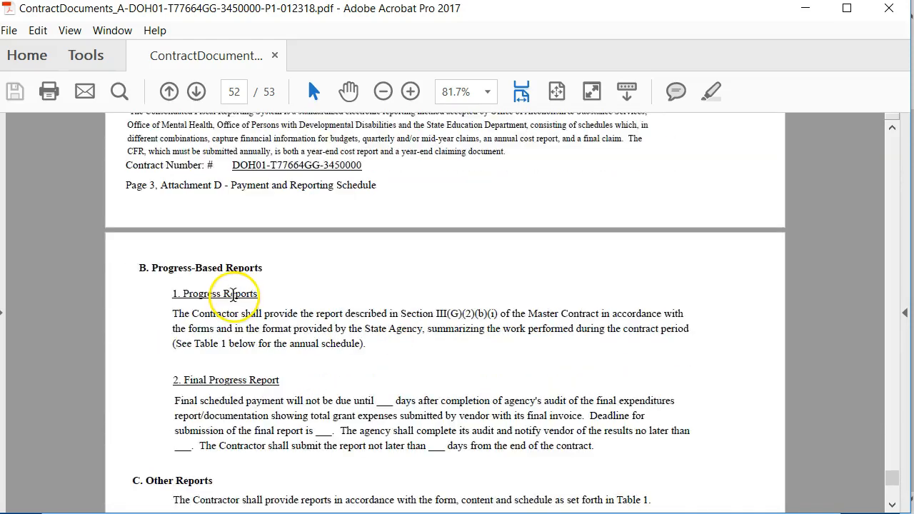
{"action": "scroll", "coordinate": [222, 263], "scroll_direction": "down", "scroll_amount": 1}
{"action": "scroll", "coordinate": [214, 377], "scroll_direction": "down", "scroll_amount": 12}
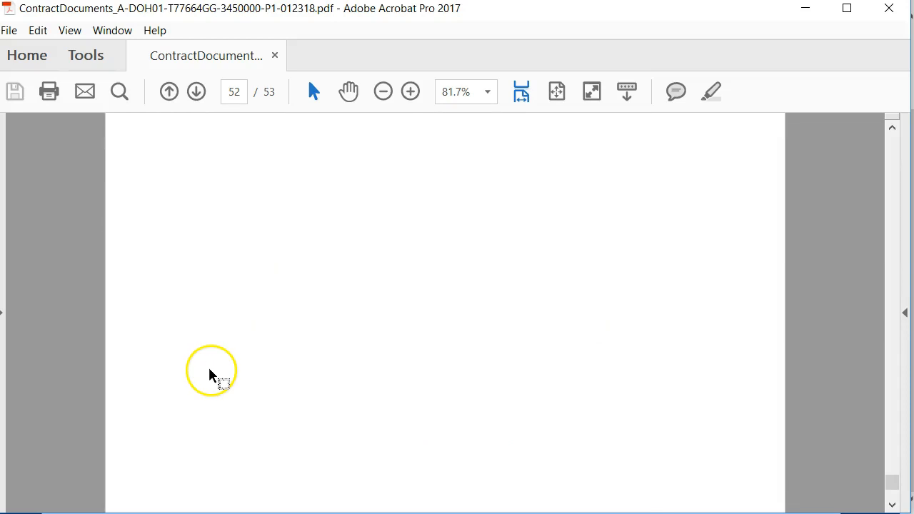
- Examine Table 1, Reporting Schedule, and section III, Special Payment and Reporting Provisions, on page 53
{"action": "scroll", "coordinate": [209, 375], "scroll_direction": "down", "scroll_amount": 8}
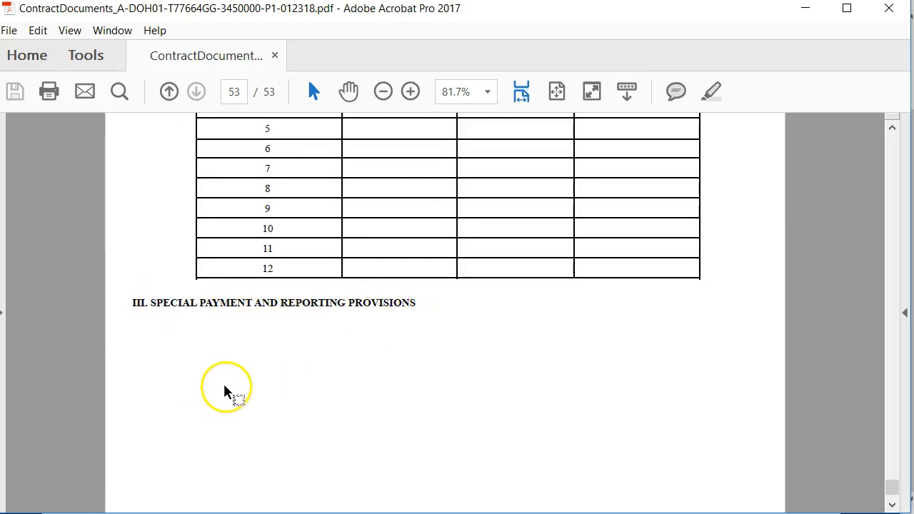
{"action": "scroll", "coordinate": [226, 392], "scroll_direction": "down", "scroll_amount": 1}
{"action": "scroll", "coordinate": [226, 391], "scroll_direction": "down", "scroll_amount": 1}
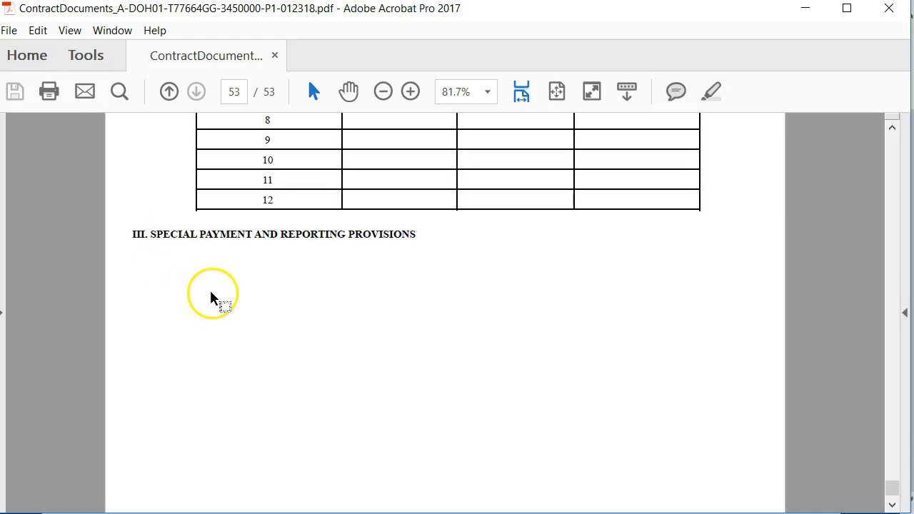
{"action": "scroll", "coordinate": [212, 298], "scroll_direction": "down", "scroll_amount": 4}
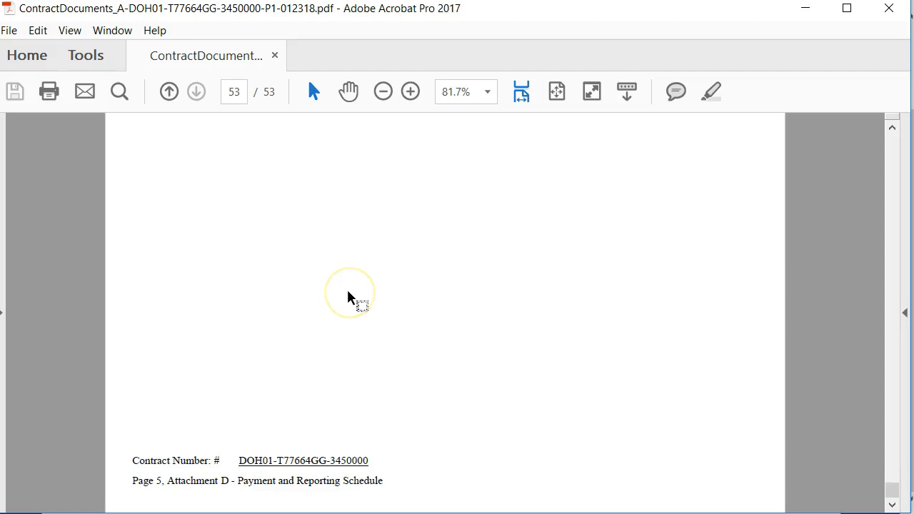
{"action": "scroll", "coordinate": [348, 298], "scroll_direction": "up", "scroll_amount": 4}
{"action": "scroll", "coordinate": [347, 298], "scroll_direction": "up", "scroll_amount": 2}
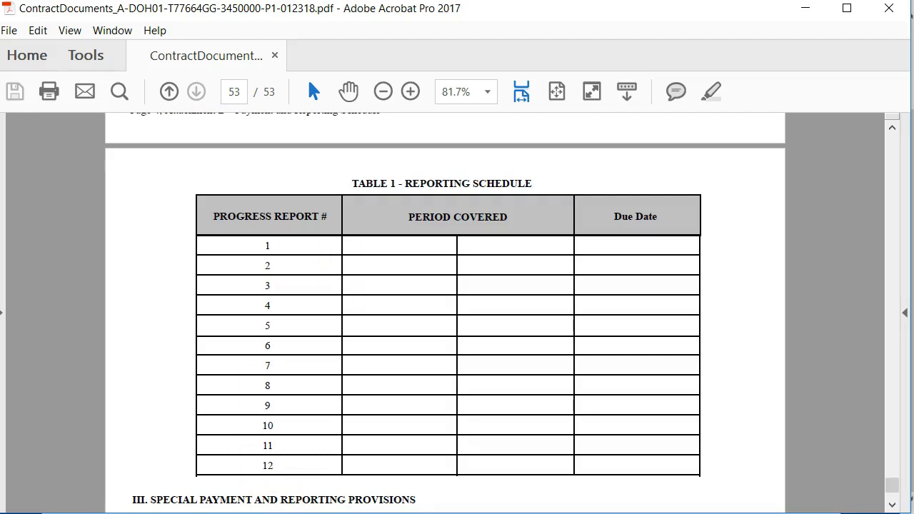
- Switch back to the Grants Gateway and open the contract's main page to look over its properties and financial summary
{"action": "left_click", "coordinate": [275, 511]}
{"action": "scroll", "coordinate": [365, 352], "scroll_direction": "up", "scroll_amount": 3}
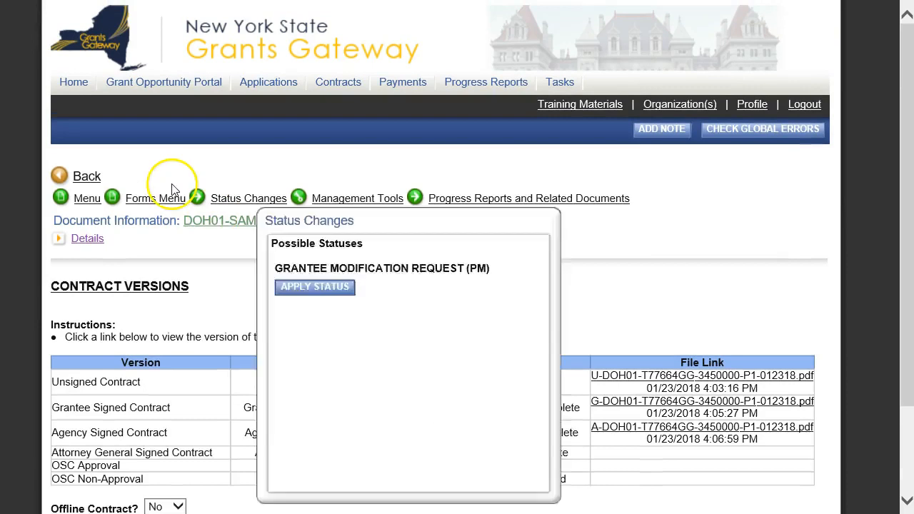
{"action": "left_click", "coordinate": [80, 200]}
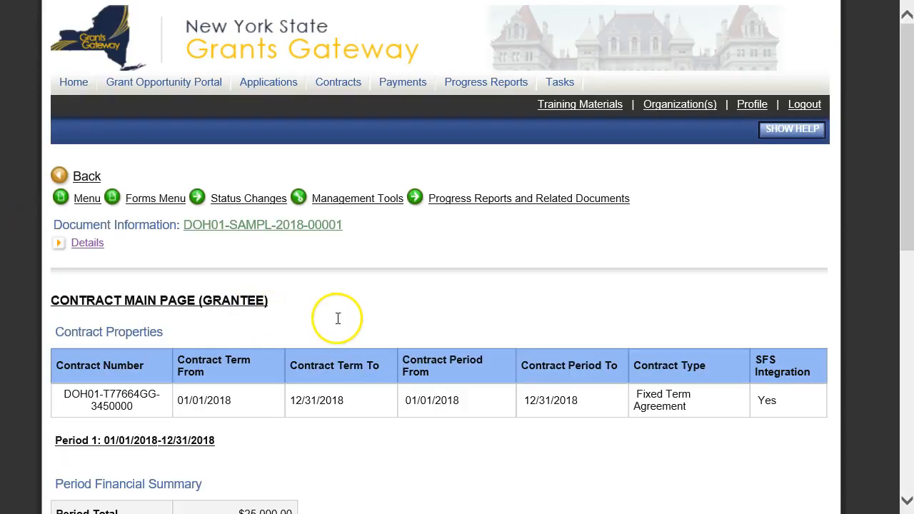
{"action": "scroll", "coordinate": [378, 307], "scroll_direction": "down", "scroll_amount": 3}
{"action": "scroll", "coordinate": [382, 307], "scroll_direction": "up", "scroll_amount": 3}
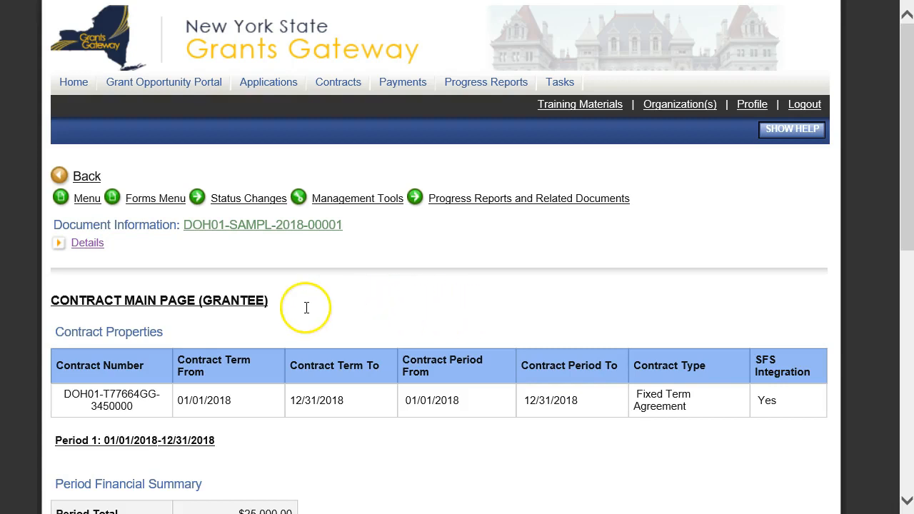
- Initiate a payment for the contract and look over the new payment's main page and summary
{"action": "left_click", "coordinate": [477, 207]}
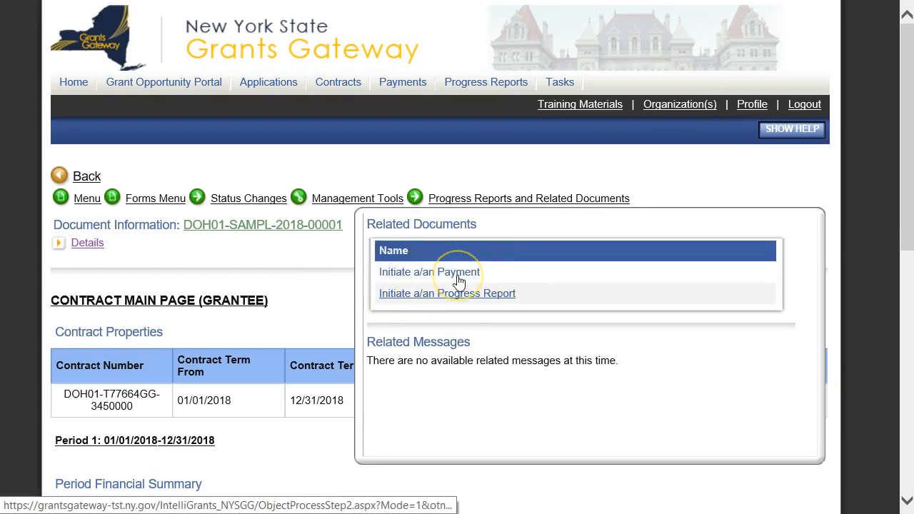
{"action": "left_click", "coordinate": [457, 276]}
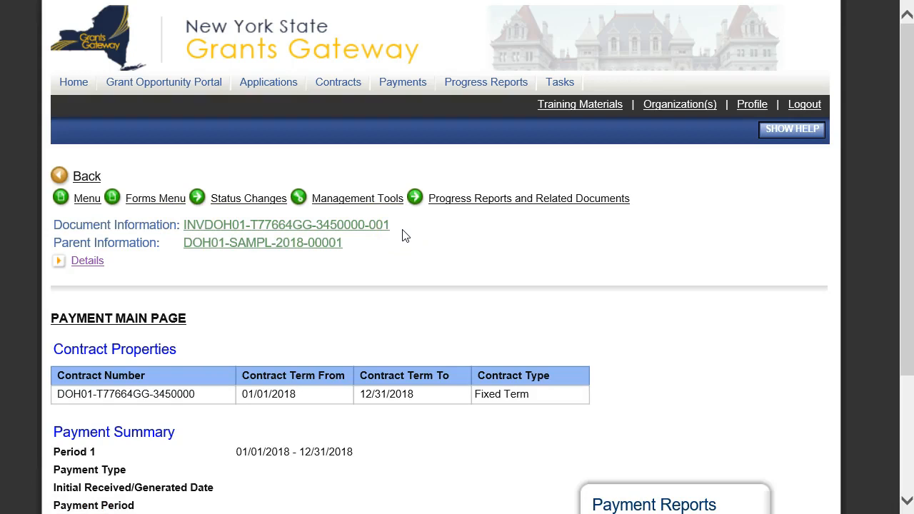
{"action": "scroll", "coordinate": [443, 286], "scroll_direction": "down", "scroll_amount": 2}
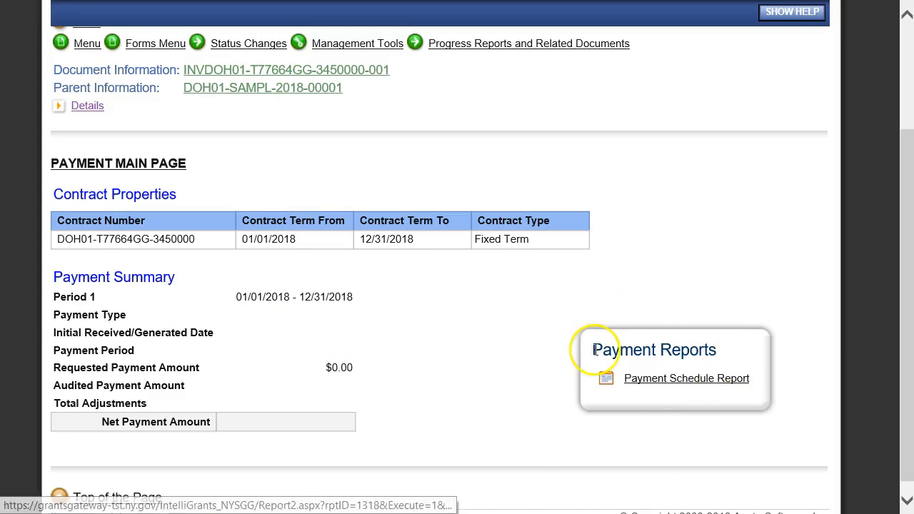
{"action": "scroll", "coordinate": [434, 376], "scroll_direction": "up", "scroll_amount": 2}
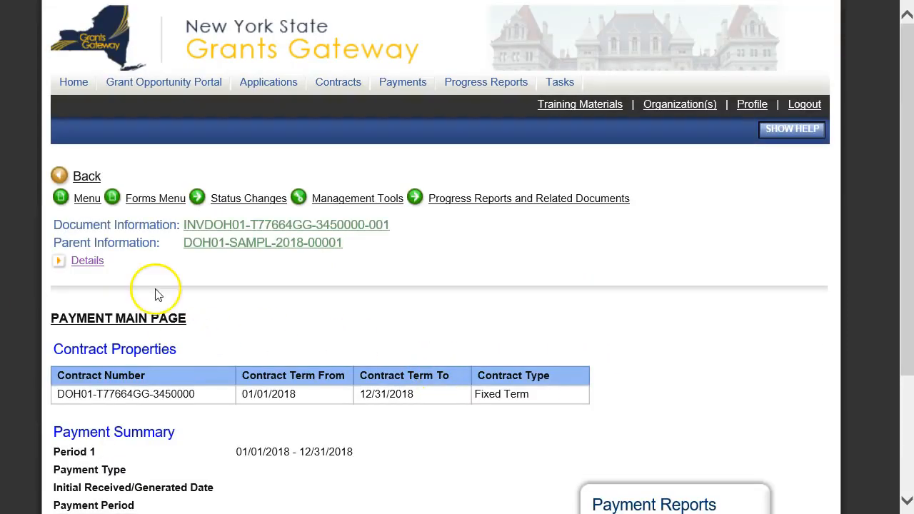
- Open the Payment Properties form and set the payment type to Advance and Final Payment to No
{"action": "left_click", "coordinate": [152, 199]}
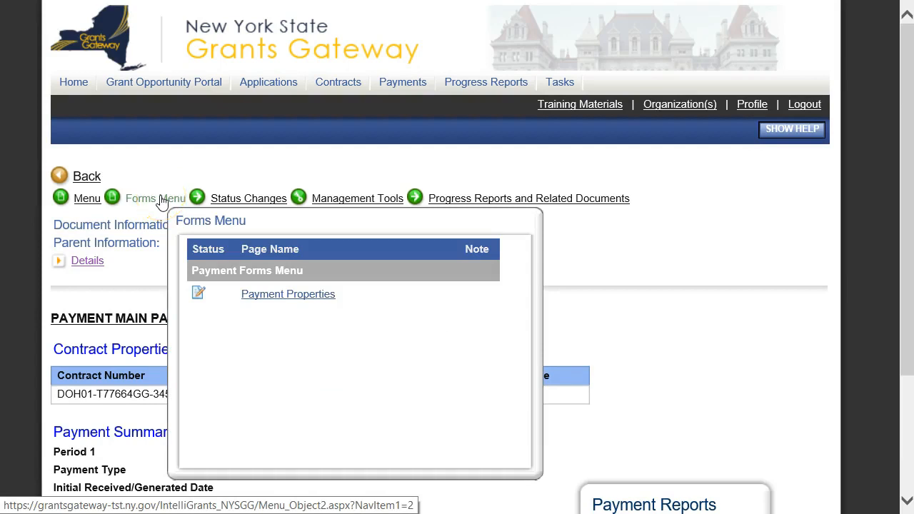
{"action": "left_click", "coordinate": [290, 297]}
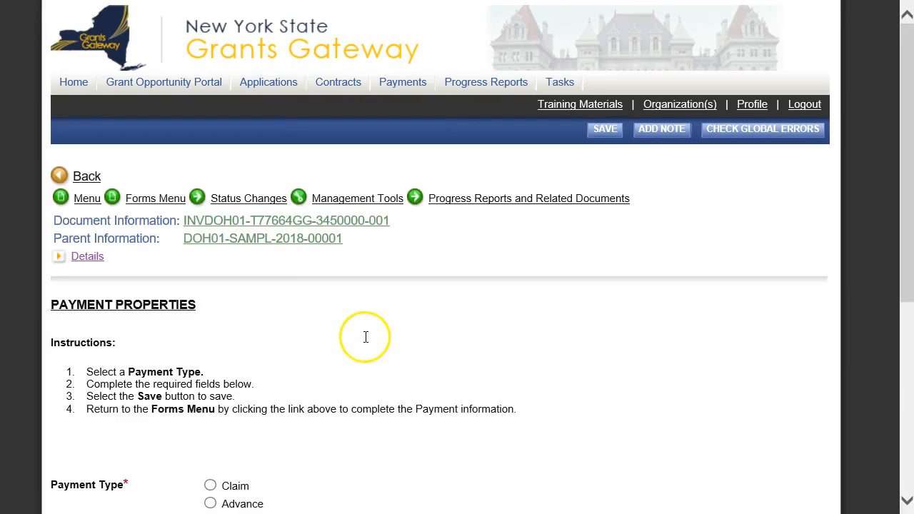
{"action": "scroll", "coordinate": [368, 334], "scroll_direction": "down", "scroll_amount": 4}
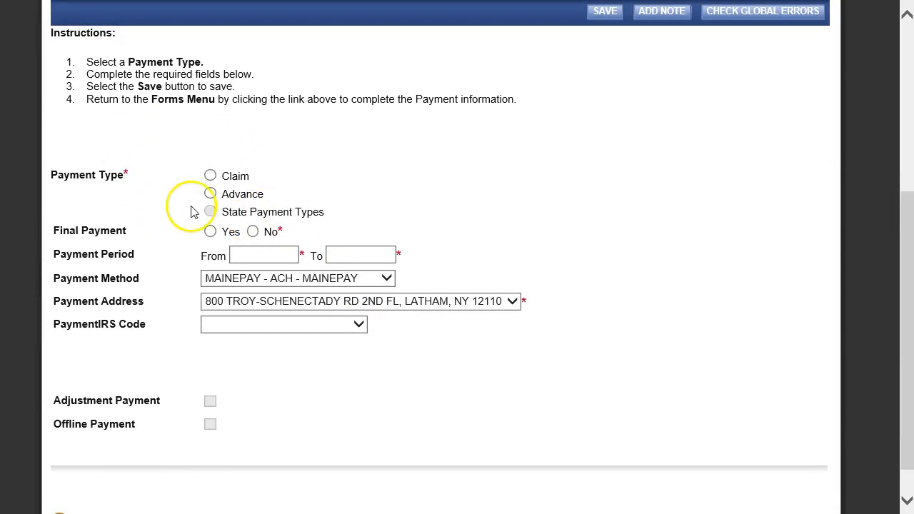
{"action": "left_click", "coordinate": [210, 193]}
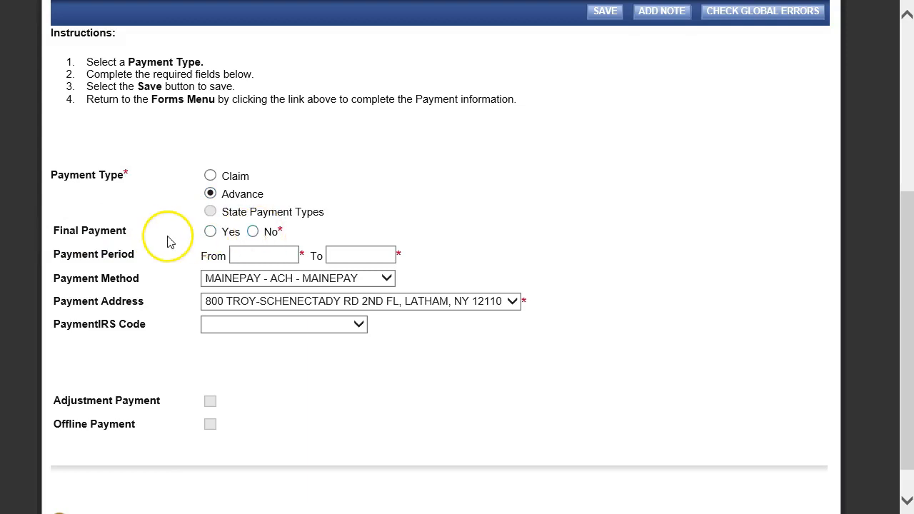
{"action": "left_click", "coordinate": [253, 233]}
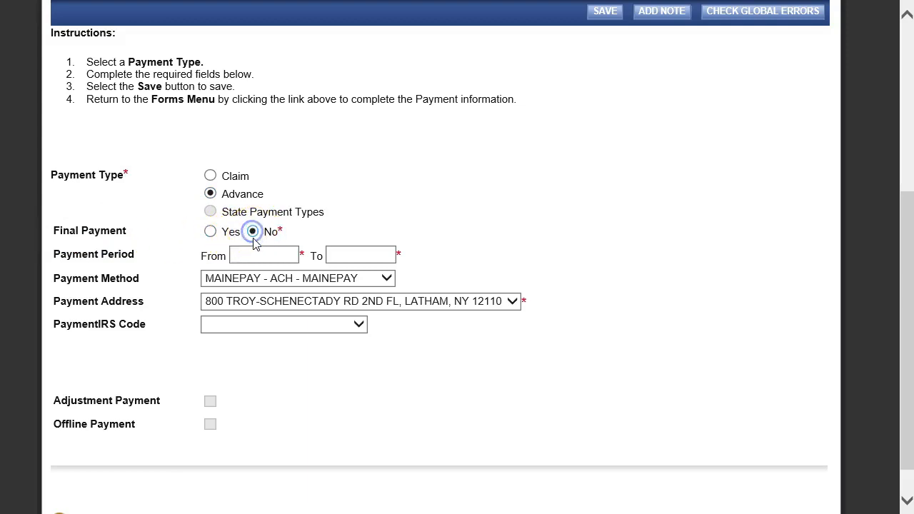
- Set the payment period from 01/01/2018 to 01/25/2018
{"action": "left_click", "coordinate": [251, 255]}
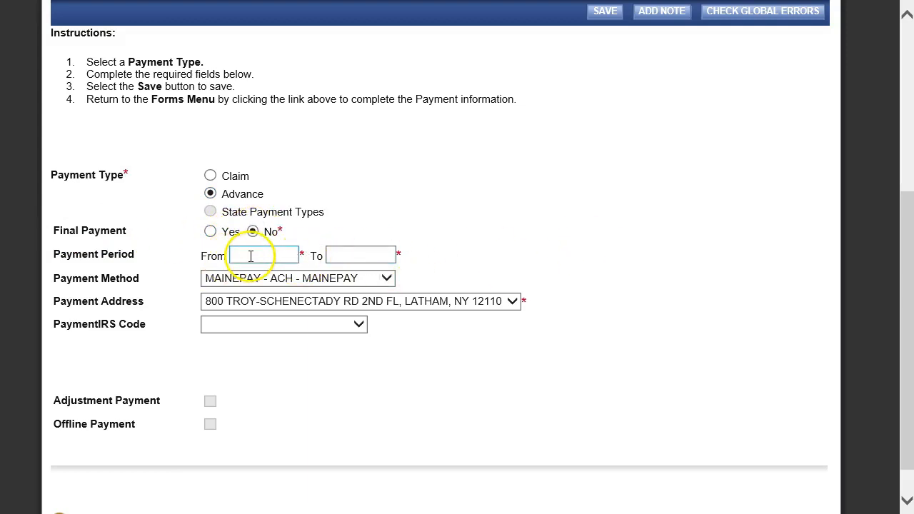
{"action": "left_click", "coordinate": [251, 256]}
{"action": "left_click", "coordinate": [328, 231]}
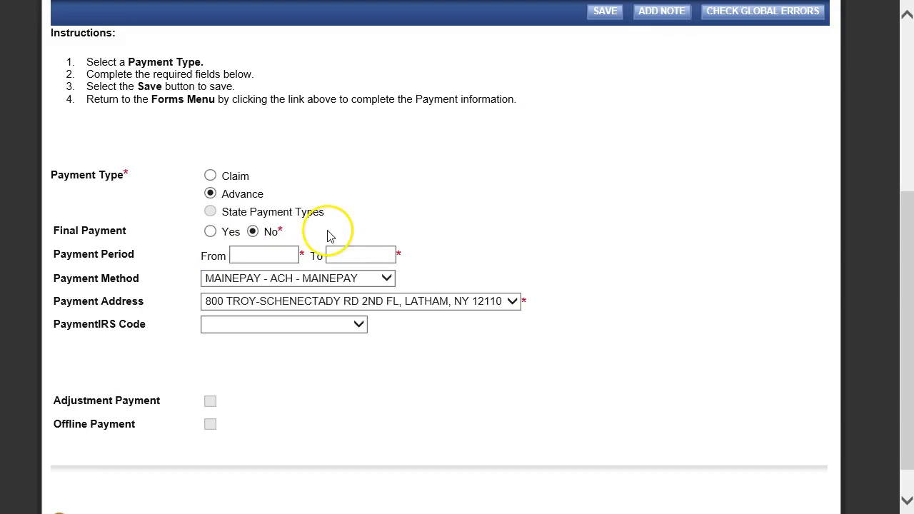
{"action": "left_click", "coordinate": [247, 253]}
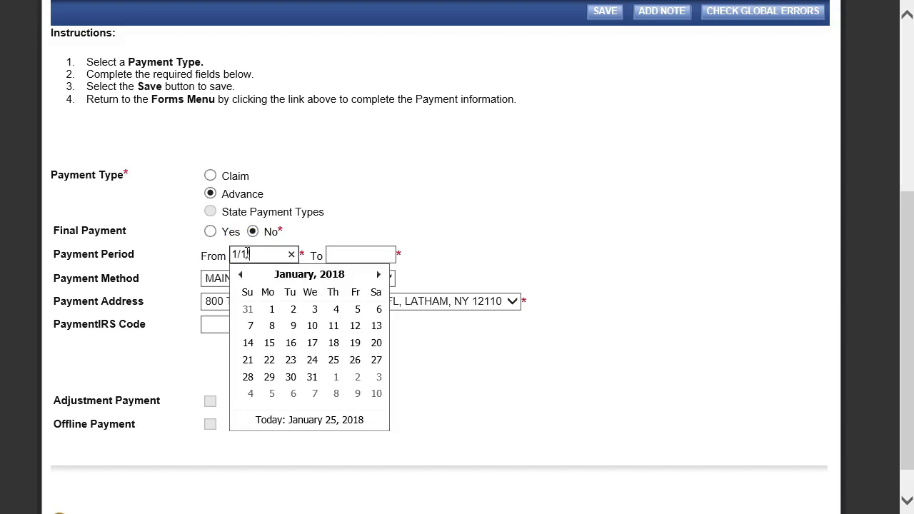
{"action": "type", "text": "1/1/2018"}
{"action": "key", "text": "Tab"}
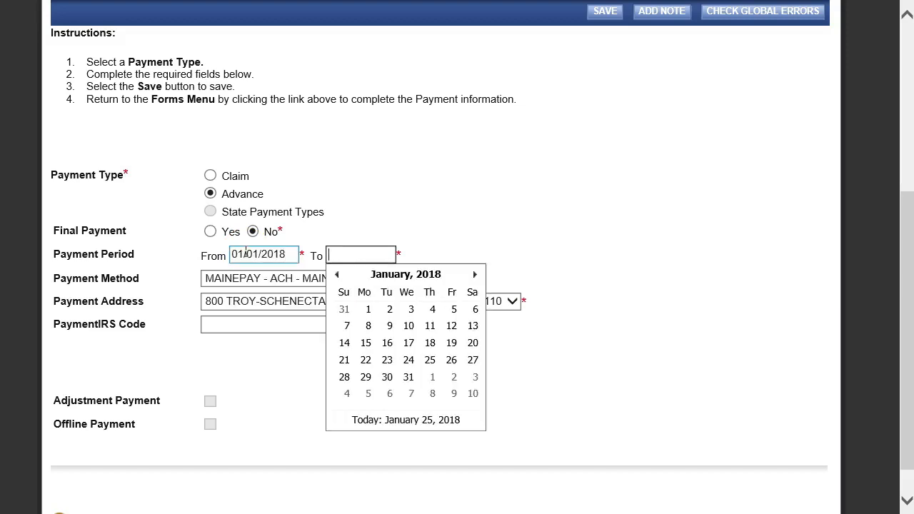
{"action": "left_click", "coordinate": [408, 421]}
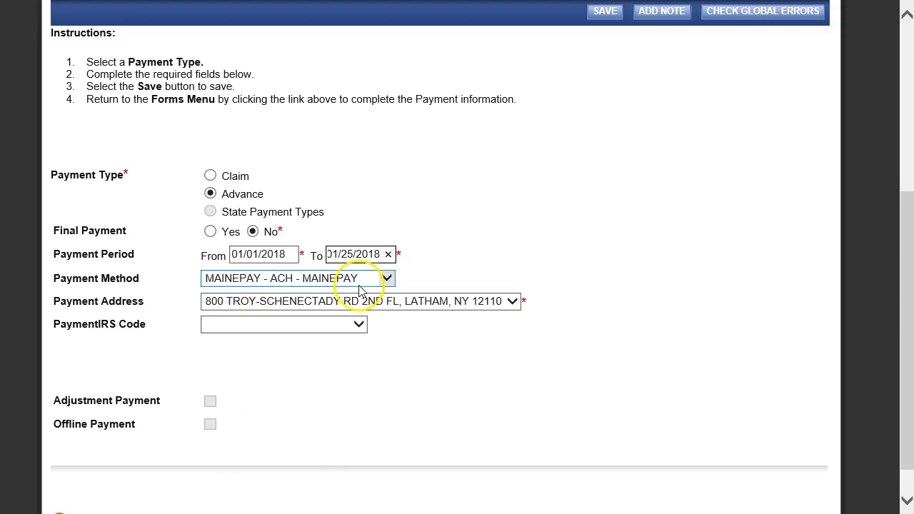
- Try MAINCHECK - CHK - MAINCHECK as the payment method and switch back to MAINEPAY - ACH - MAINEPAY
{"action": "left_click", "coordinate": [386, 279]}
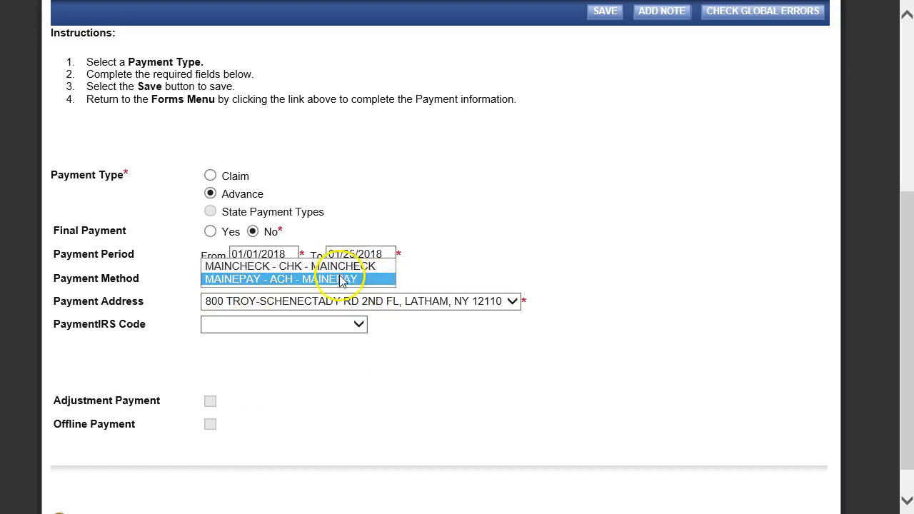
{"action": "left_click", "coordinate": [338, 279]}
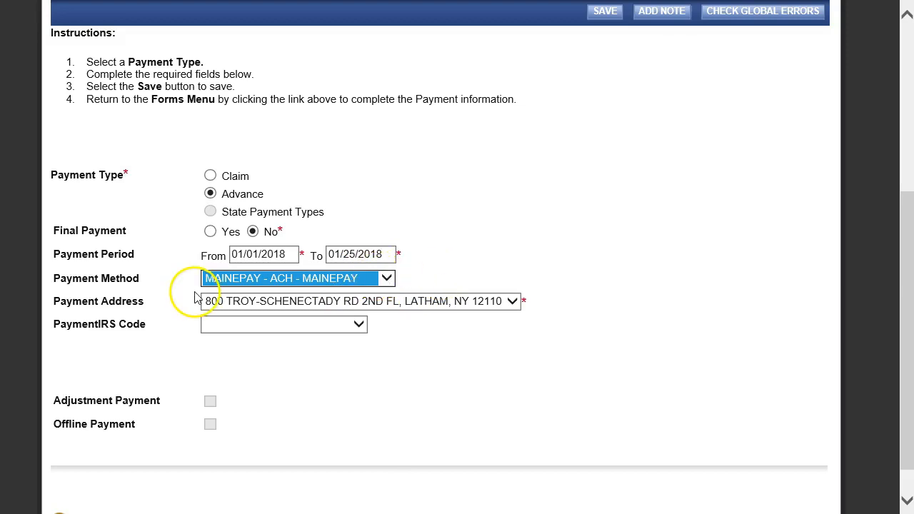
{"action": "left_click", "coordinate": [387, 280]}
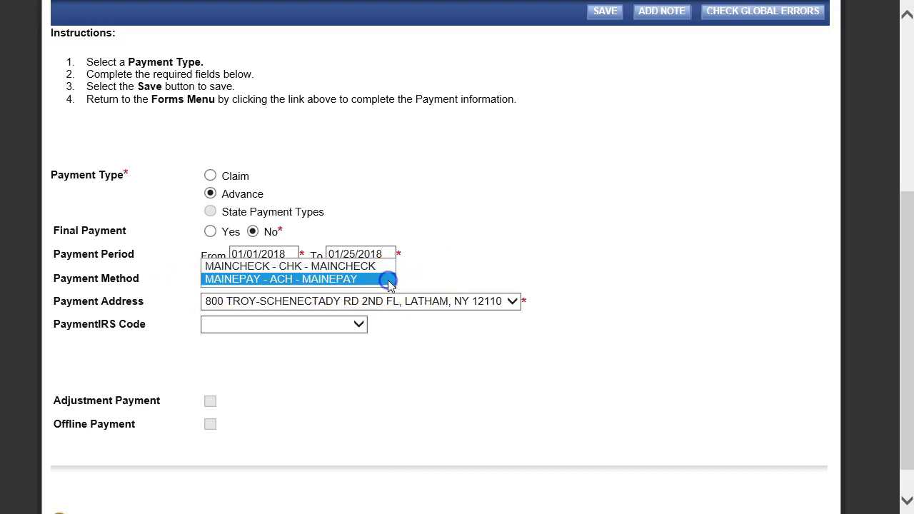
{"action": "left_click", "coordinate": [318, 280]}
{"action": "left_click", "coordinate": [388, 279]}
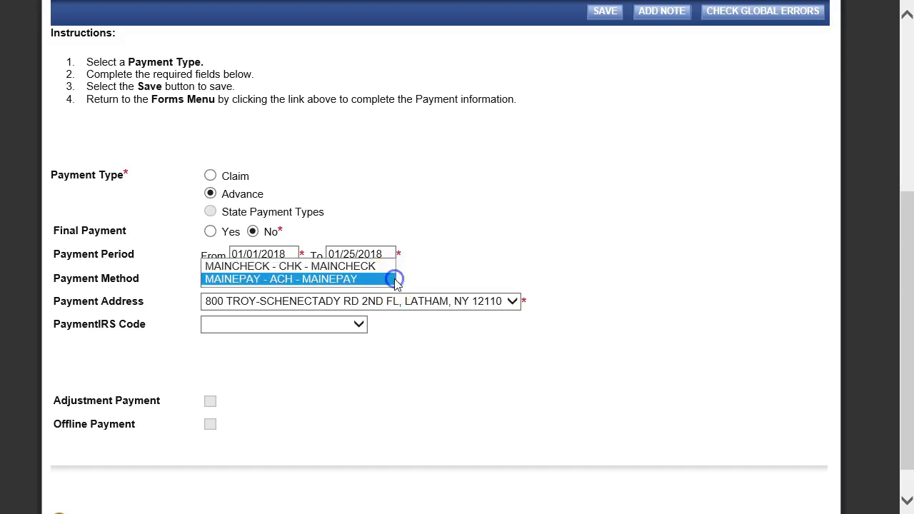
{"action": "left_click", "coordinate": [258, 267]}
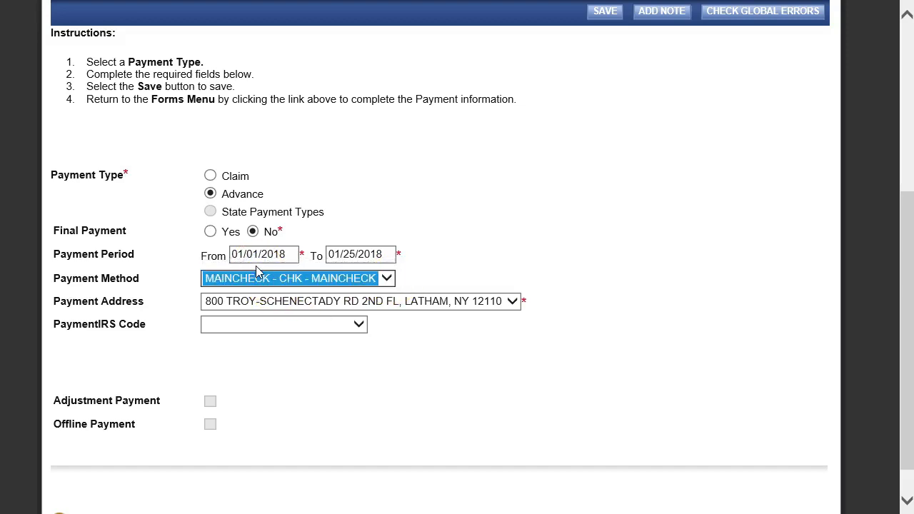
{"action": "left_click", "coordinate": [383, 280]}
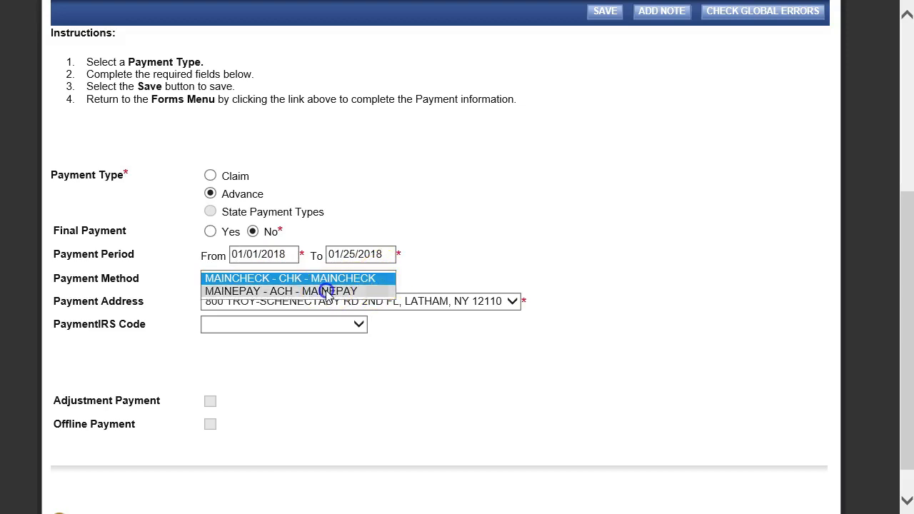
{"action": "left_click", "coordinate": [327, 291]}
- Check the available Payment Address and PaymentIRS Code choices without changing either selection
{"action": "left_click", "coordinate": [513, 302]}
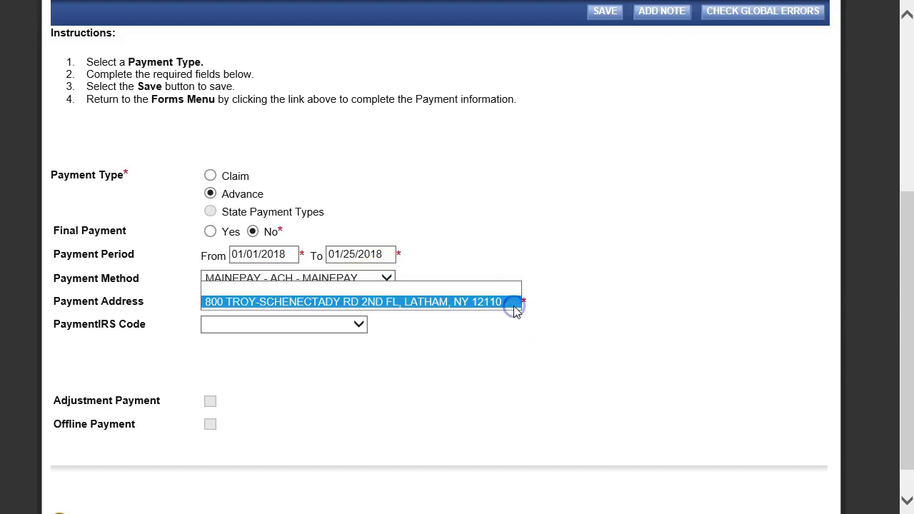
{"action": "left_click", "coordinate": [479, 247]}
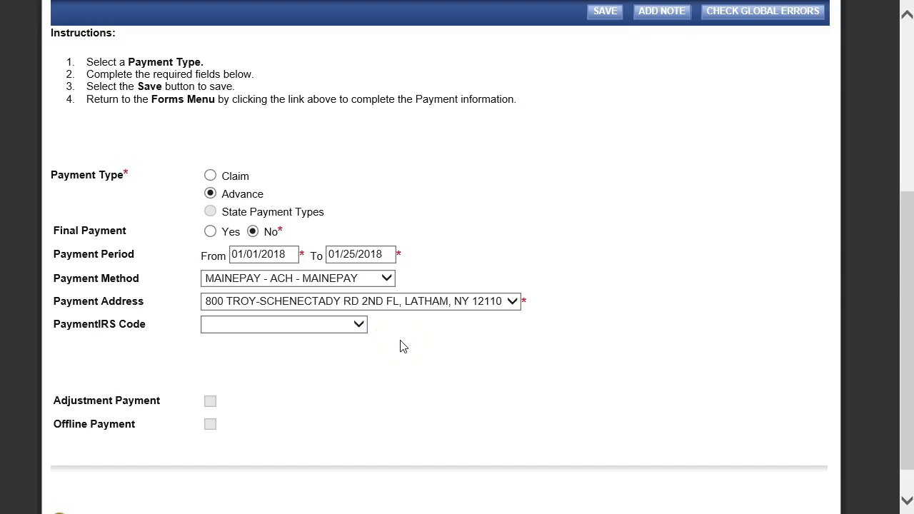
{"action": "left_click", "coordinate": [358, 325]}
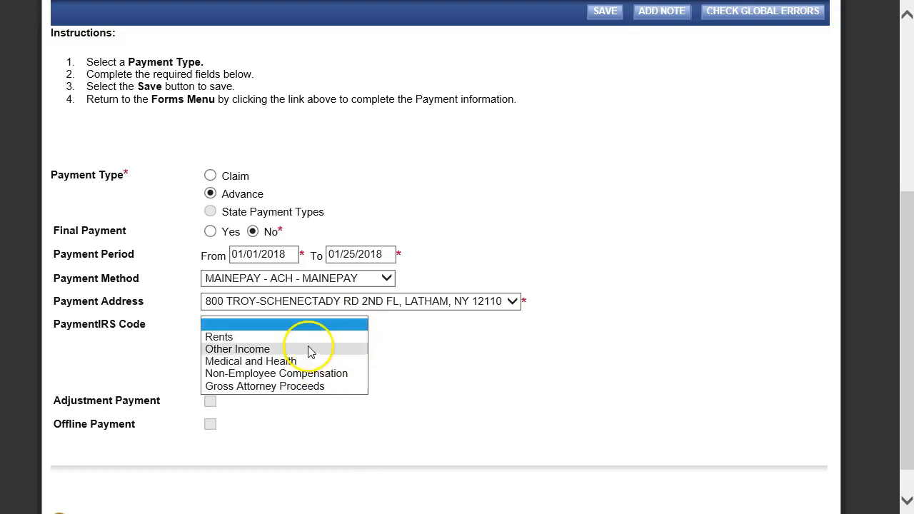
{"action": "left_click", "coordinate": [441, 340]}
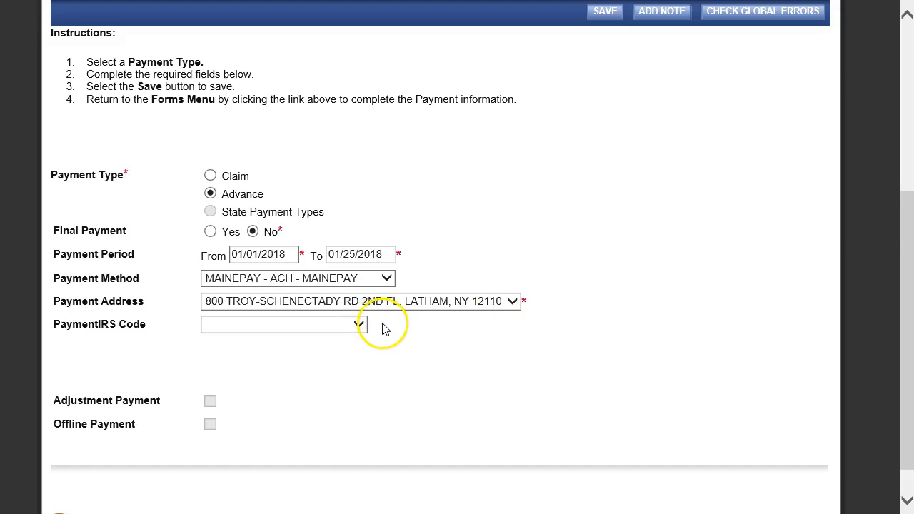
{"action": "left_click", "coordinate": [359, 324]}
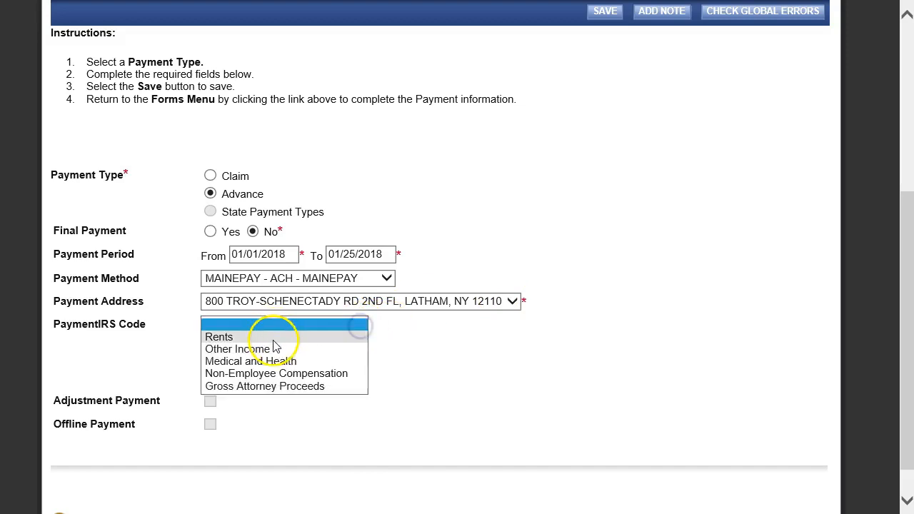
{"action": "left_click", "coordinate": [422, 350]}
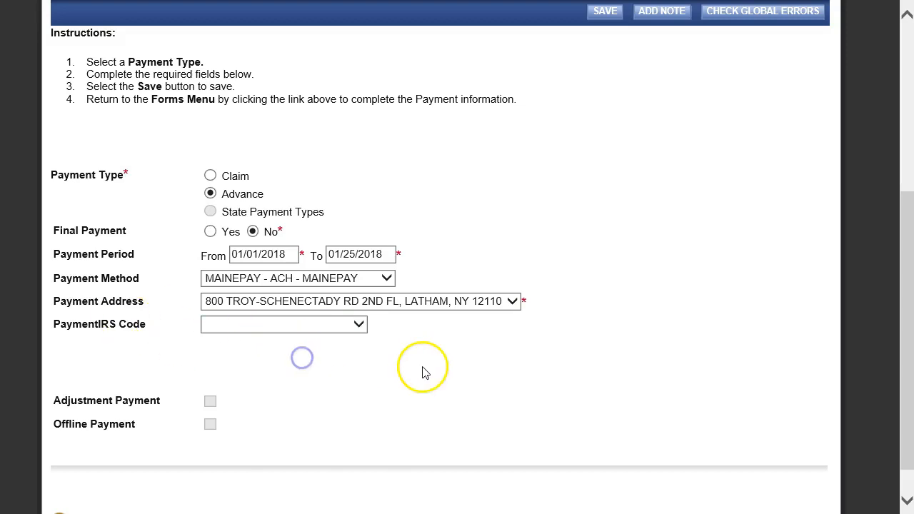
- Save the Payment Properties form and look over the saved entries
{"action": "scroll", "coordinate": [423, 373], "scroll_direction": "up", "scroll_amount": 1}
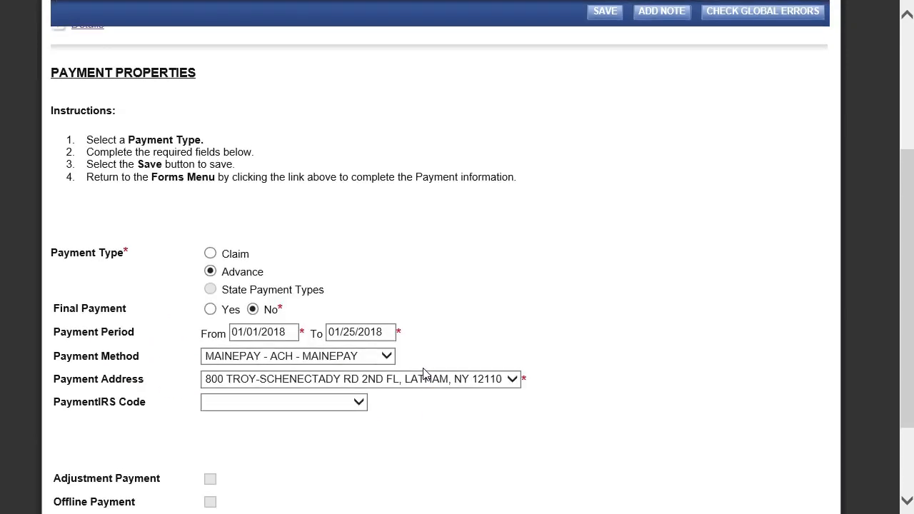
{"action": "left_click", "coordinate": [262, 329]}
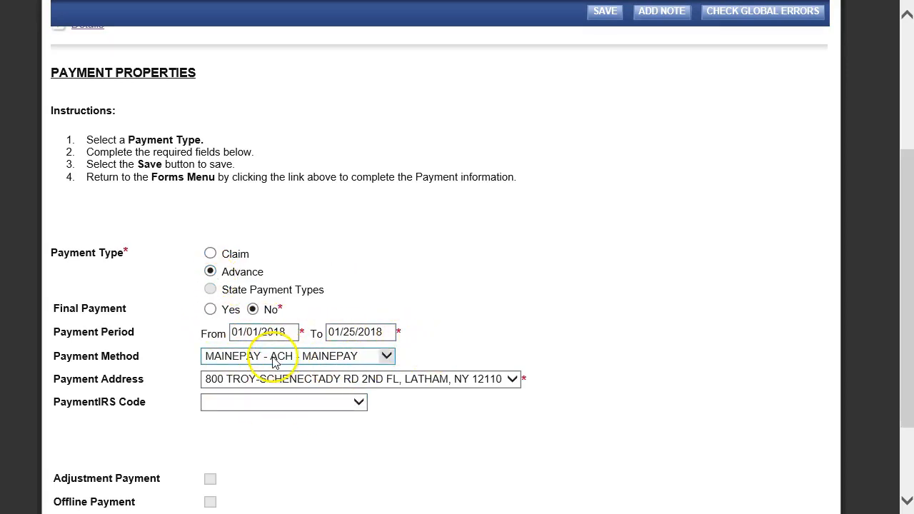
{"action": "left_click", "coordinate": [605, 11]}
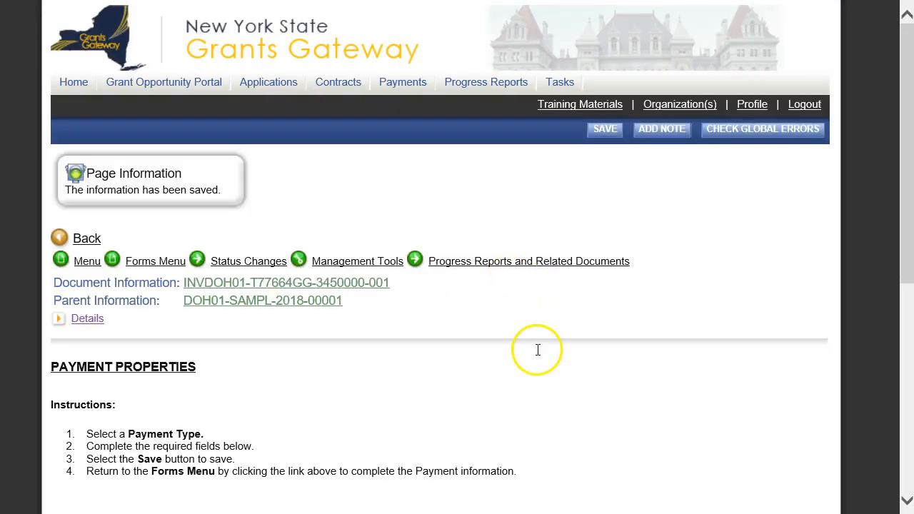
{"action": "scroll", "coordinate": [539, 350], "scroll_direction": "down", "scroll_amount": 3}
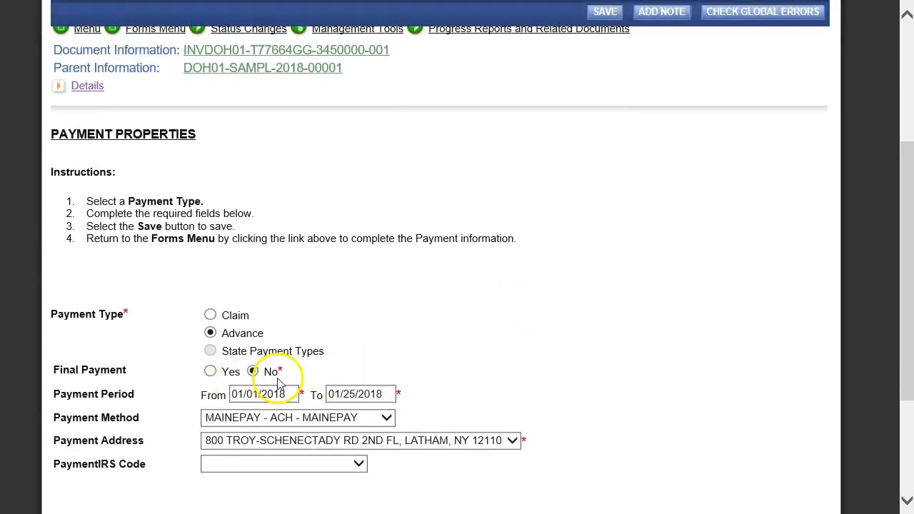
{"action": "scroll", "coordinate": [488, 379], "scroll_direction": "up", "scroll_amount": 3}
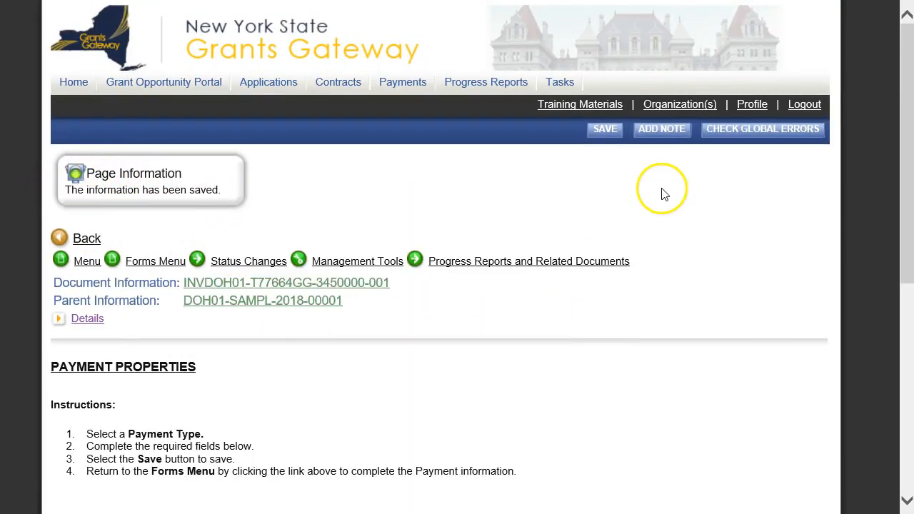
{"action": "scroll", "coordinate": [738, 362], "scroll_direction": "down", "scroll_amount": 2}
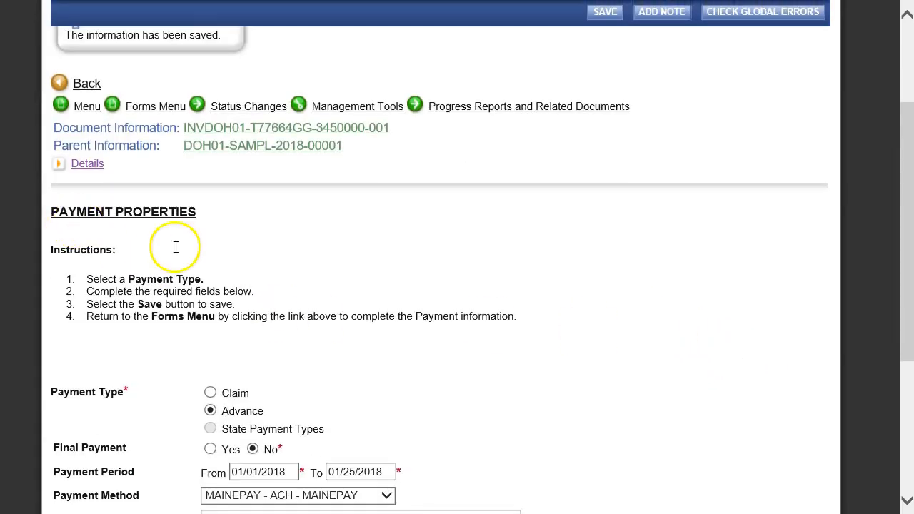
{"action": "scroll", "coordinate": [587, 331], "scroll_direction": "up", "scroll_amount": 1}
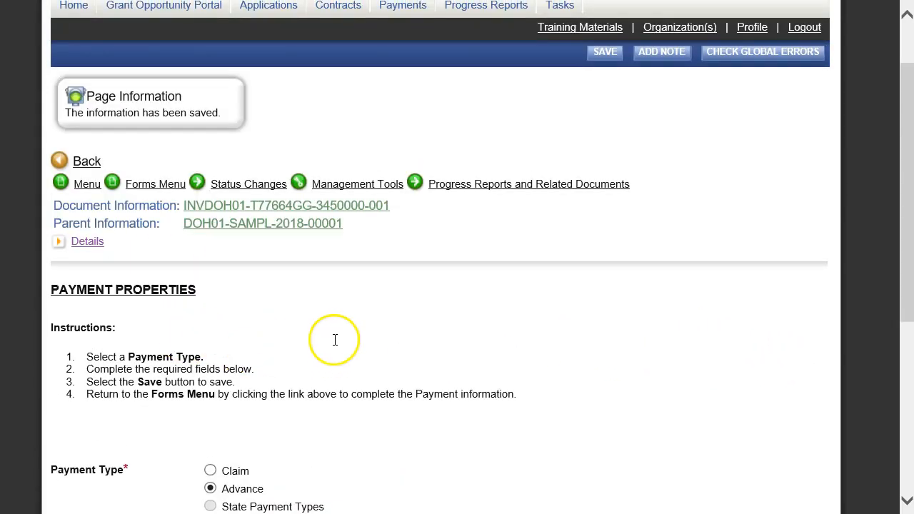
- Go to the payment's list of forms and open the Advance Request form
{"action": "mouse_move", "coordinate": [145, 188]}
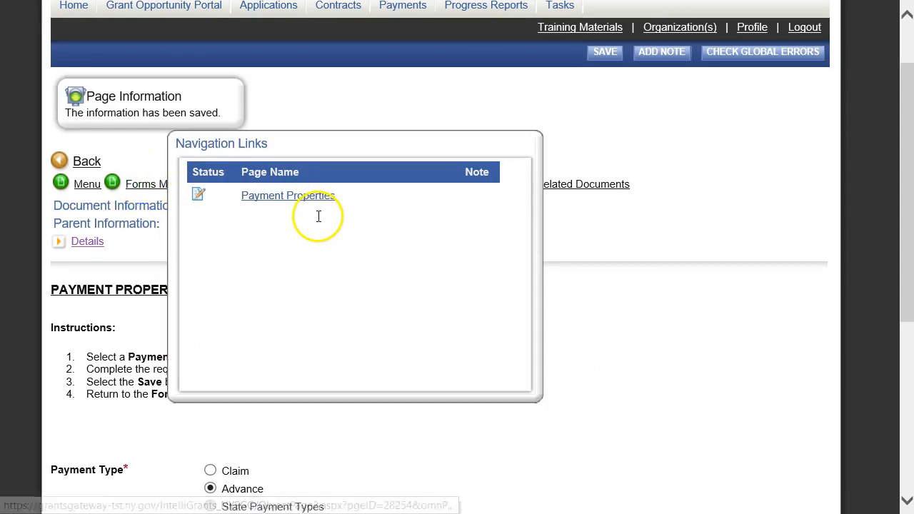
{"action": "left_click", "coordinate": [140, 186]}
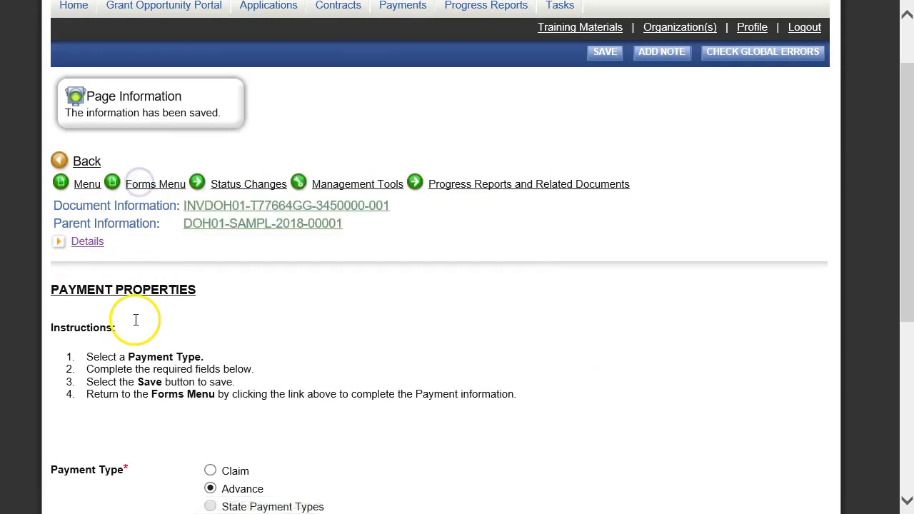
{"action": "scroll", "coordinate": [421, 316], "scroll_direction": "down", "scroll_amount": 3}
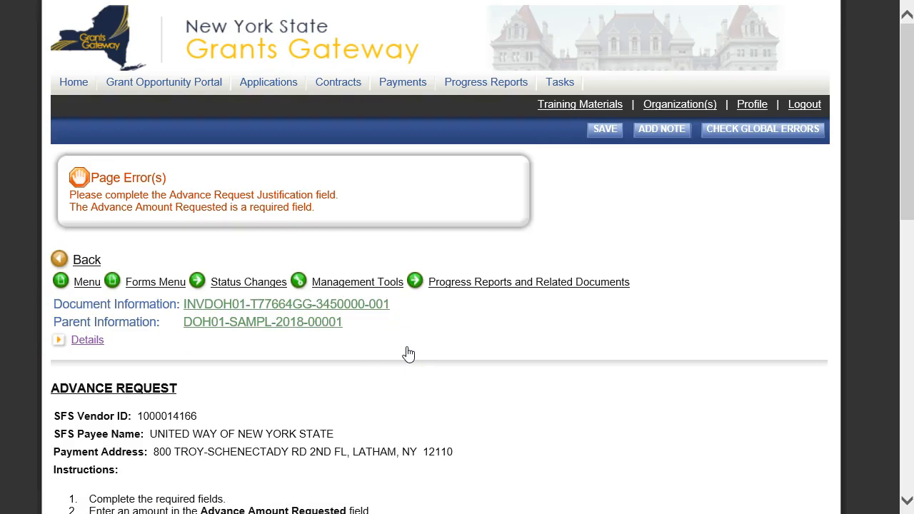
- Enter 6250 as the Advance Amount Requested and "Per contract details." as the Advance Request Justification
{"action": "scroll", "coordinate": [414, 350], "scroll_direction": "down", "scroll_amount": 5}
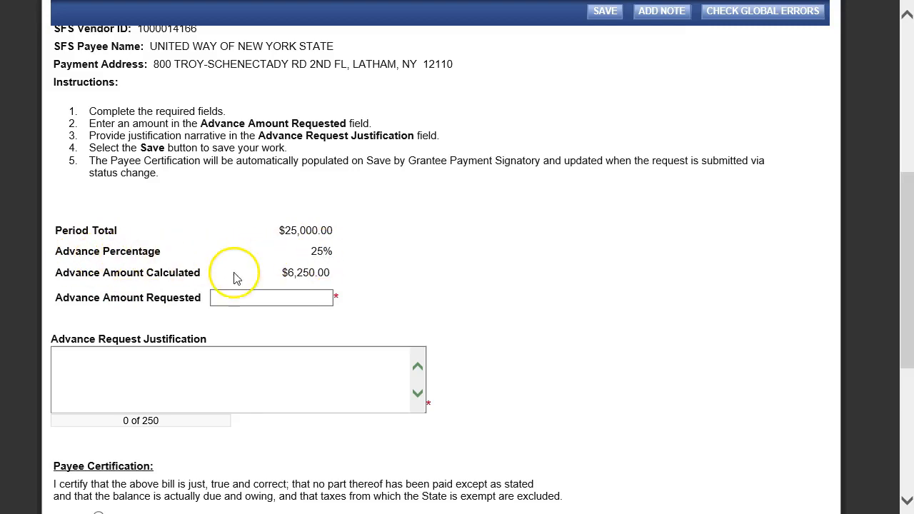
{"action": "left_click", "coordinate": [299, 296]}
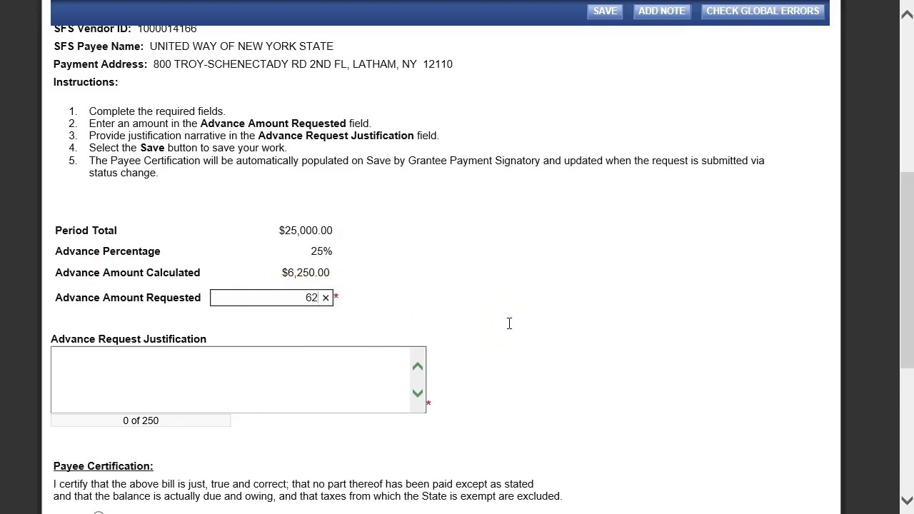
{"action": "key", "text": "Tab"}
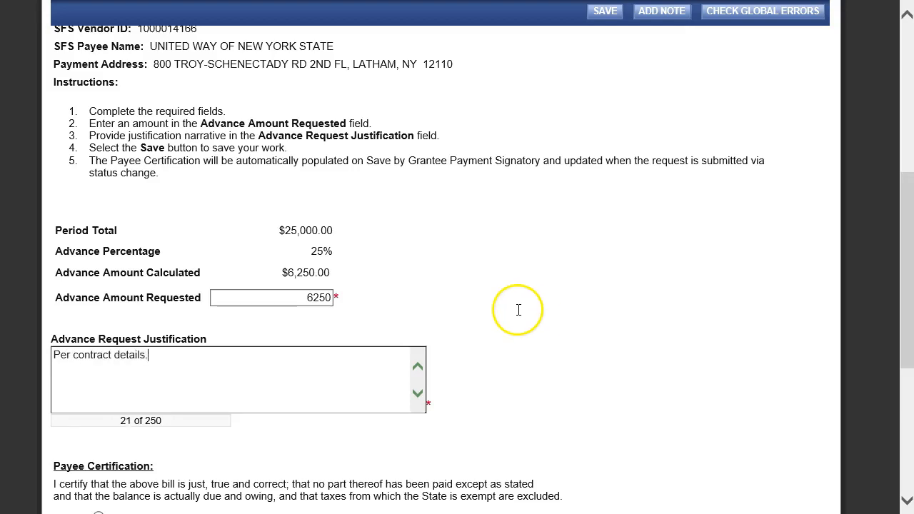
- Accept the Payee Certification and save the Advance Request form
{"action": "scroll", "coordinate": [520, 310], "scroll_direction": "down", "scroll_amount": 3}
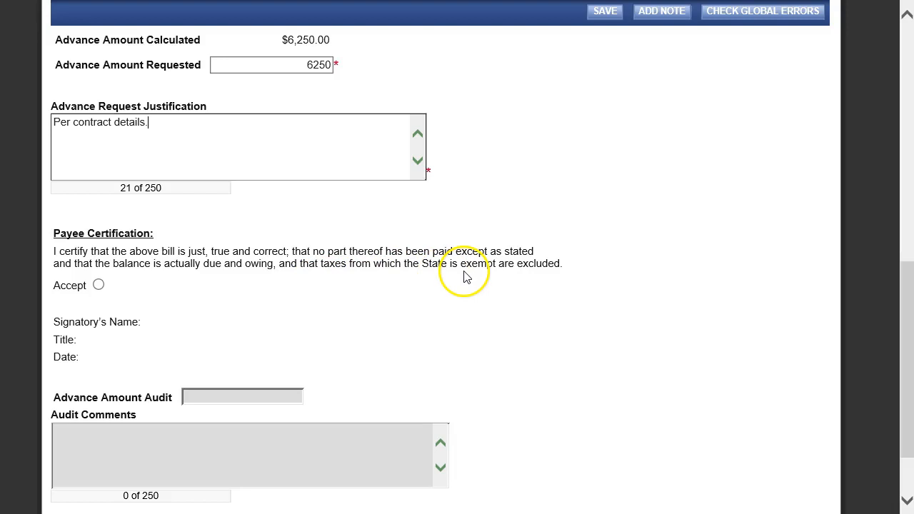
{"action": "left_click", "coordinate": [98, 285]}
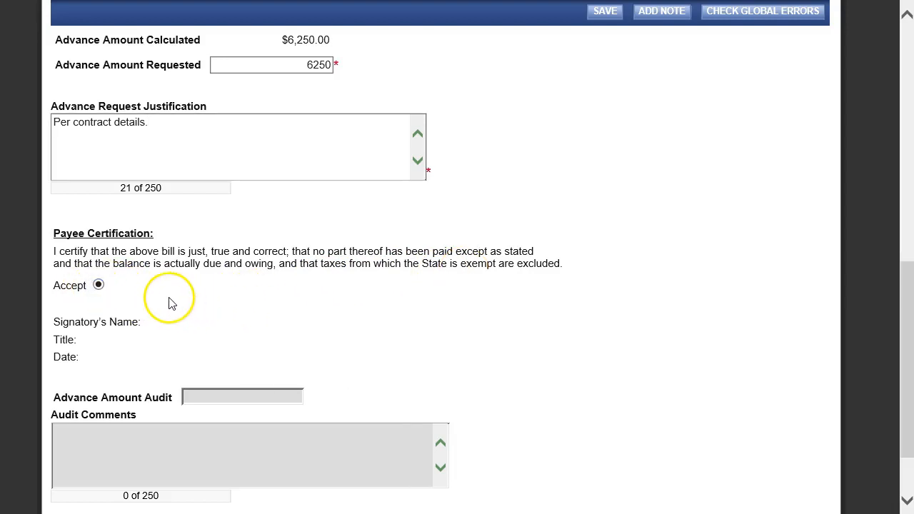
{"action": "scroll", "coordinate": [168, 300], "scroll_direction": "up", "scroll_amount": 2}
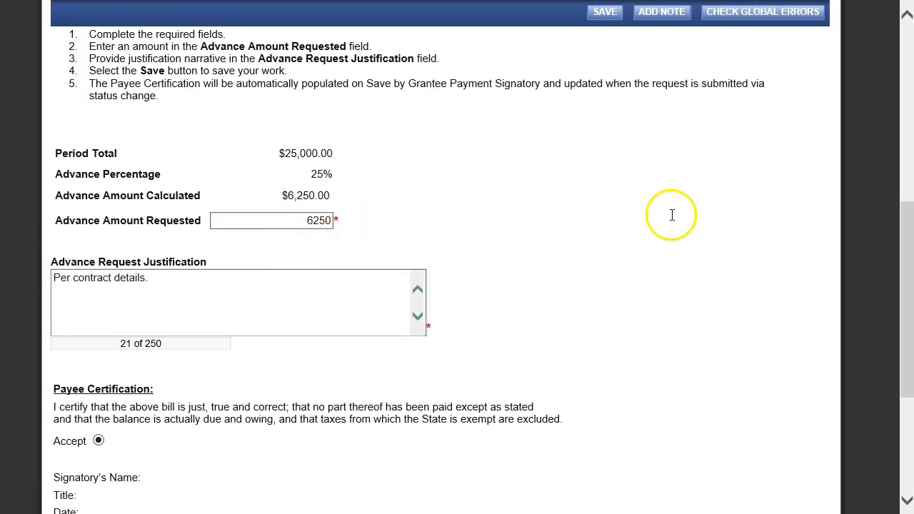
{"action": "left_click", "coordinate": [605, 12]}
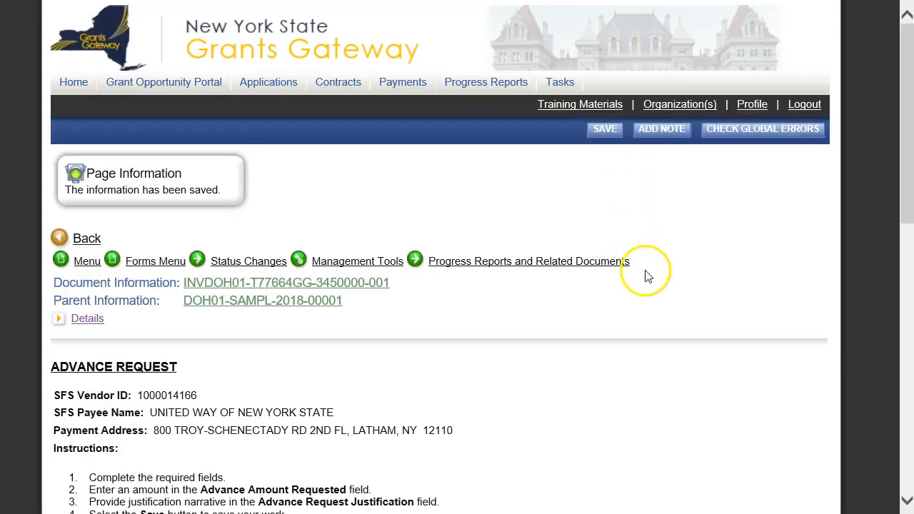
- Review the saved Advance Request, including the advance amounts, justification and Payee Certification signatory details
{"action": "scroll", "coordinate": [686, 355], "scroll_direction": "down", "scroll_amount": 3}
{"action": "scroll", "coordinate": [661, 355], "scroll_direction": "up", "scroll_amount": 2}
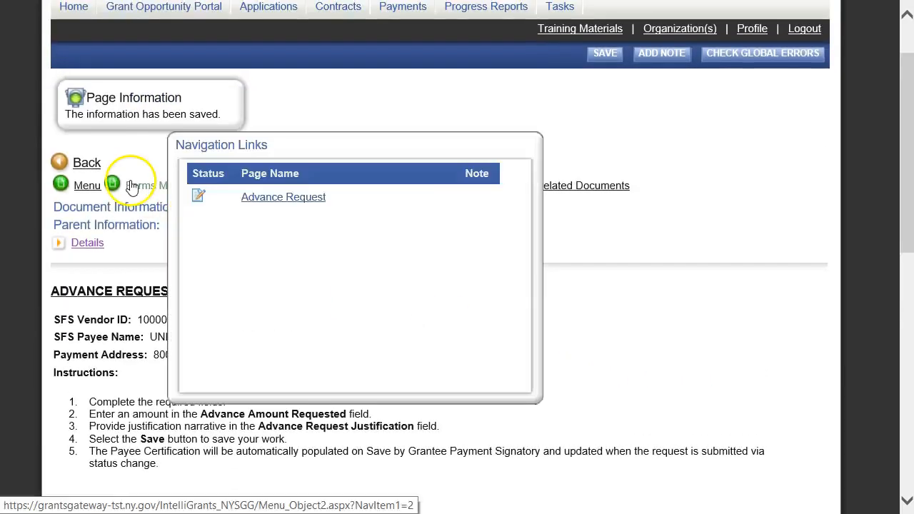
{"action": "scroll", "coordinate": [424, 388], "scroll_direction": "down", "scroll_amount": 3}
{"action": "scroll", "coordinate": [331, 379], "scroll_direction": "down", "scroll_amount": 3}
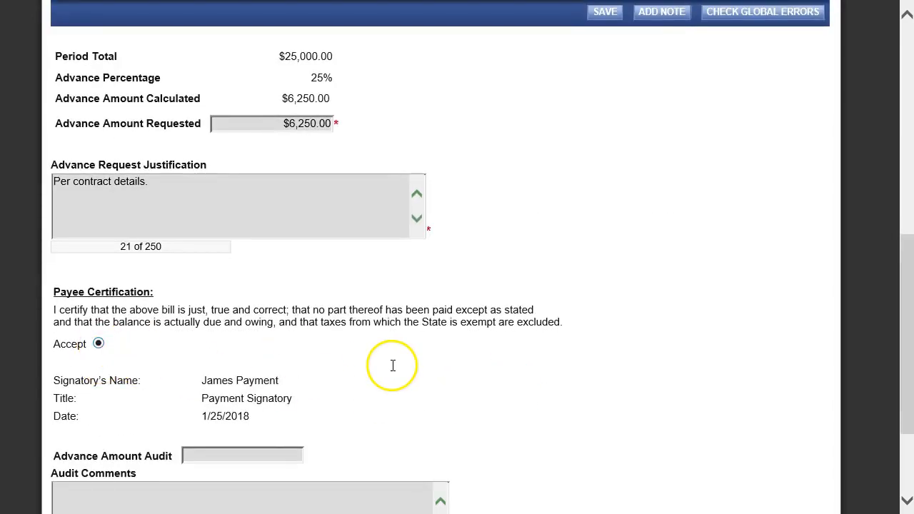
{"action": "scroll", "coordinate": [392, 365], "scroll_direction": "up", "scroll_amount": 1}
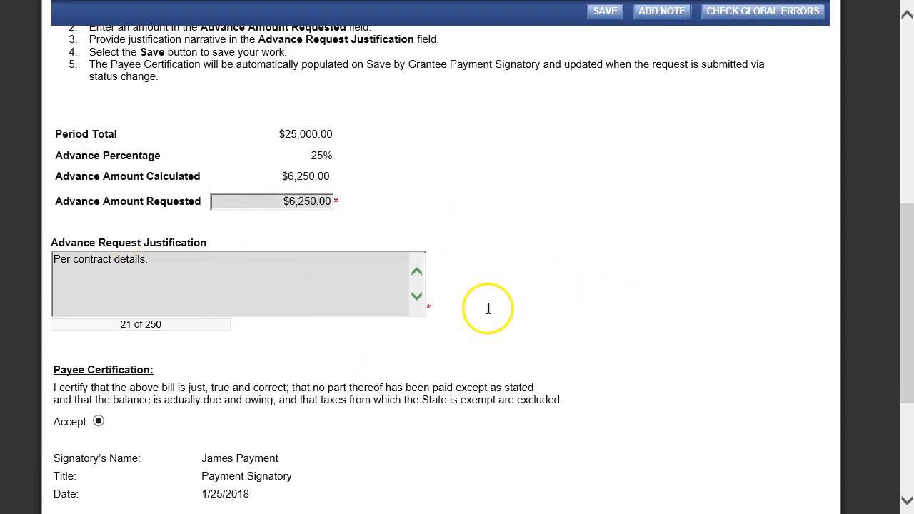
{"action": "scroll", "coordinate": [489, 308], "scroll_direction": "down", "scroll_amount": 1}
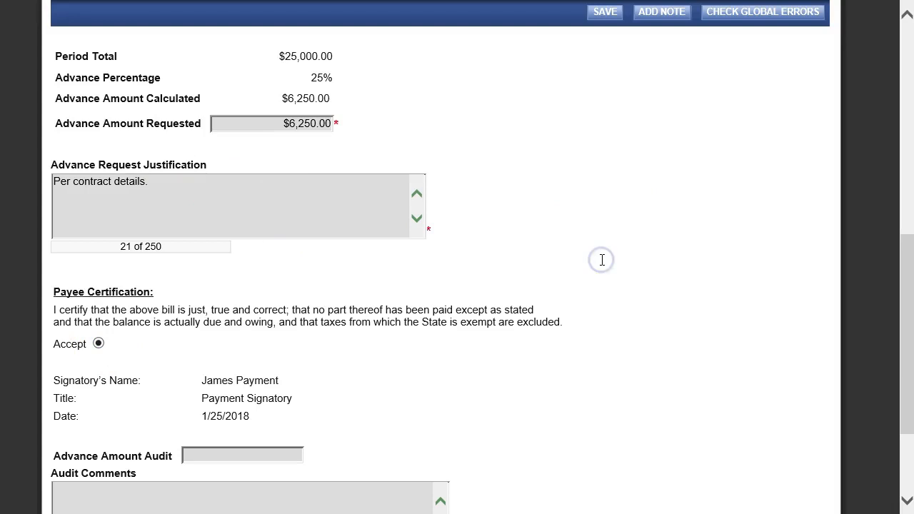
{"action": "scroll", "coordinate": [617, 315], "scroll_direction": "up", "scroll_amount": 2}
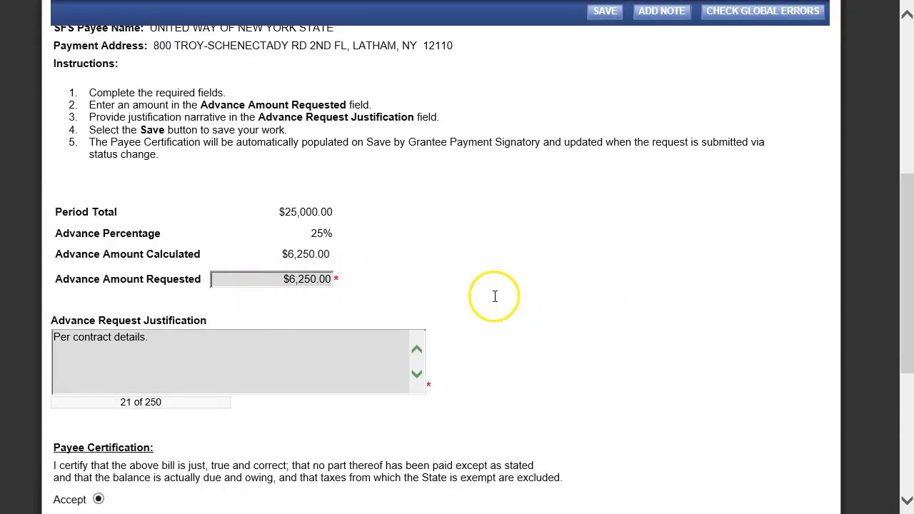
{"action": "scroll", "coordinate": [531, 310], "scroll_direction": "up", "scroll_amount": 3}
{"action": "scroll", "coordinate": [370, 400], "scroll_direction": "down", "scroll_amount": 2}
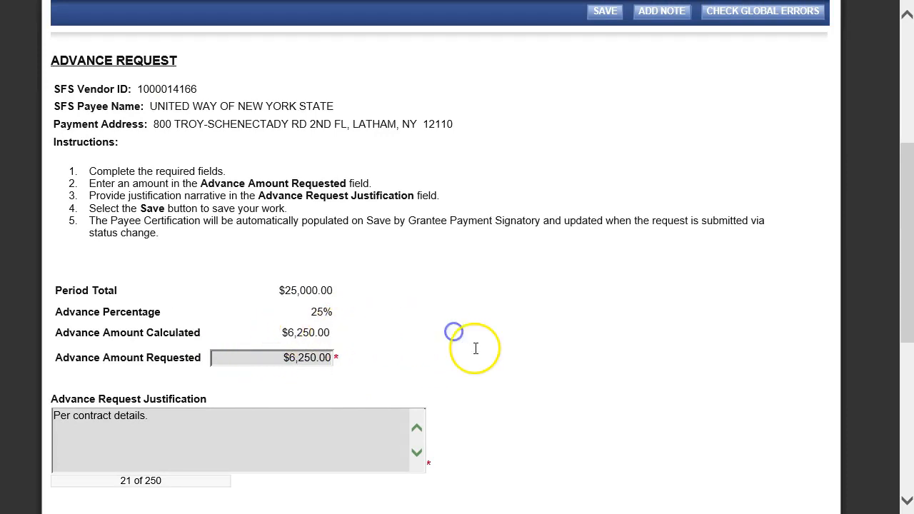
{"action": "scroll", "coordinate": [133, 224], "scroll_direction": "up", "scroll_amount": 2}
- Return to the payment's list of forms and look over the voucher preview and uploads entries
{"action": "mouse_move", "coordinate": [153, 117]}
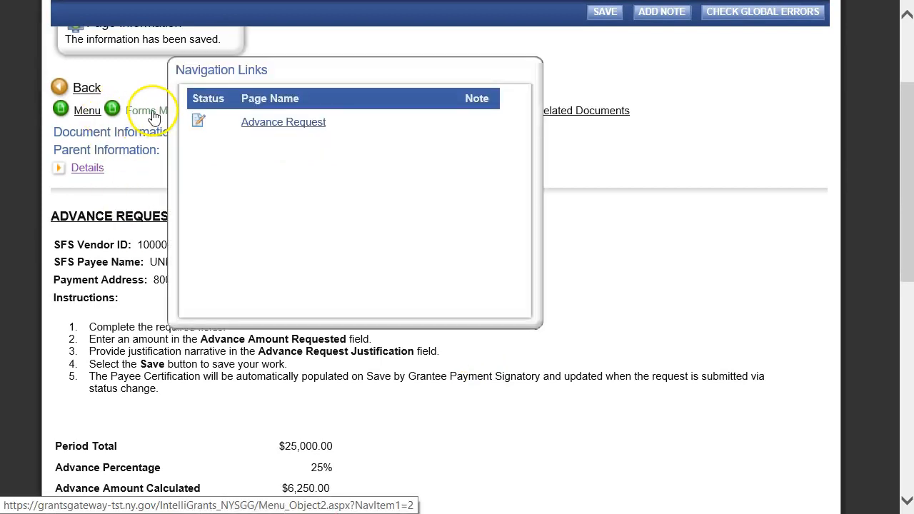
{"action": "left_click", "coordinate": [153, 117]}
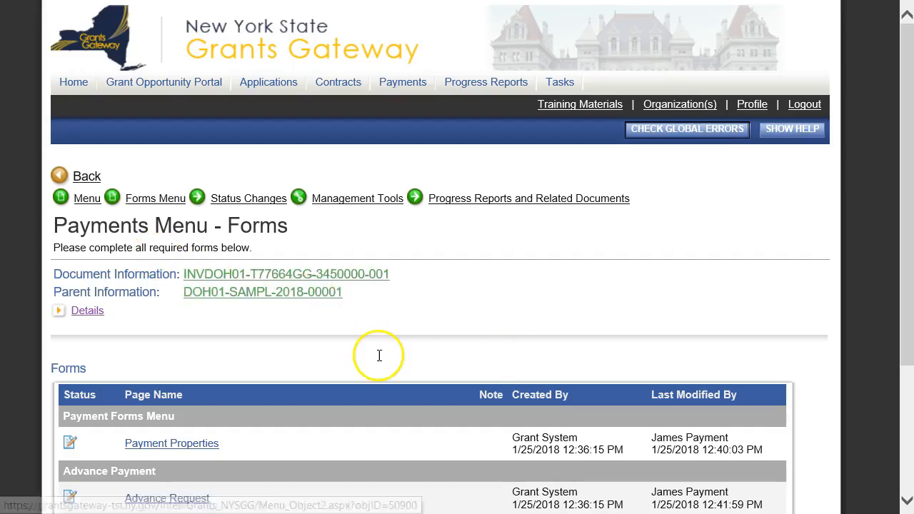
{"action": "scroll", "coordinate": [375, 357], "scroll_direction": "down", "scroll_amount": 3}
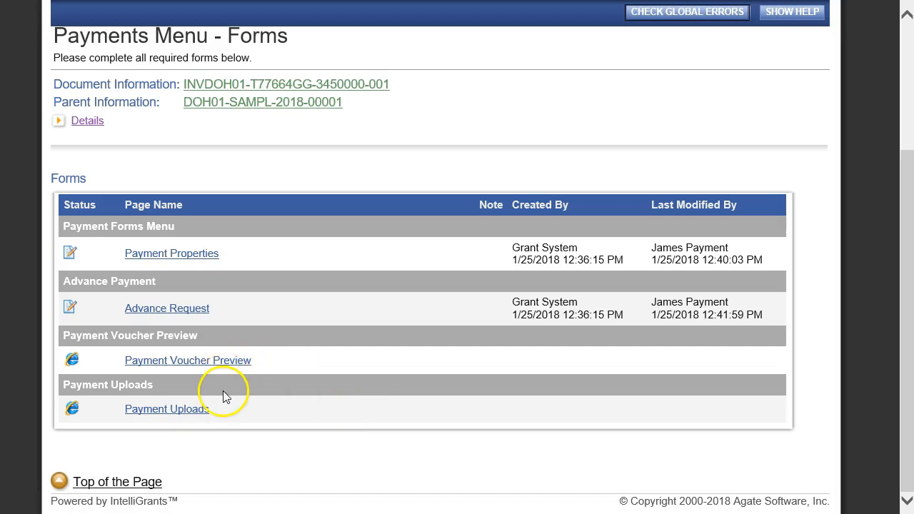
{"action": "left_click", "coordinate": [278, 366]}
{"action": "scroll", "coordinate": [324, 418], "scroll_direction": "up", "scroll_amount": 1}
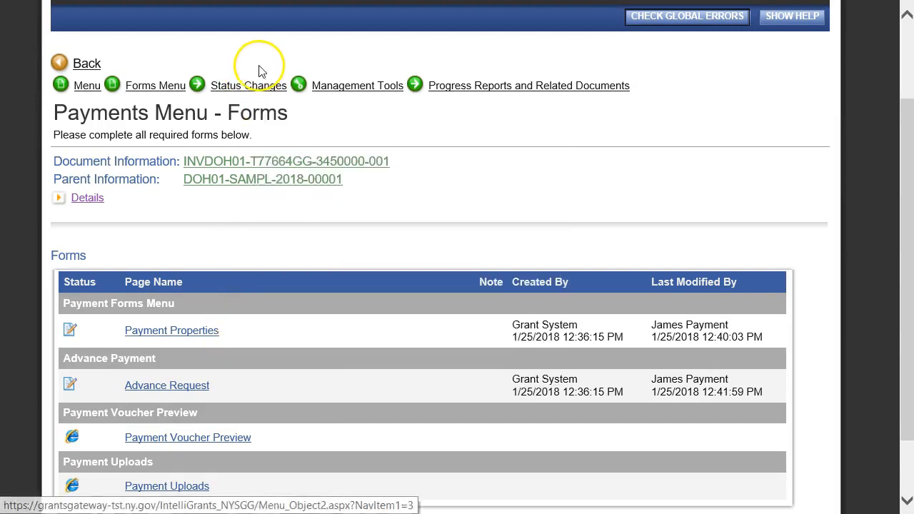
- Change the advance payment's status to Payment Submitted and agree to the certification statement
{"action": "left_click", "coordinate": [233, 87]}
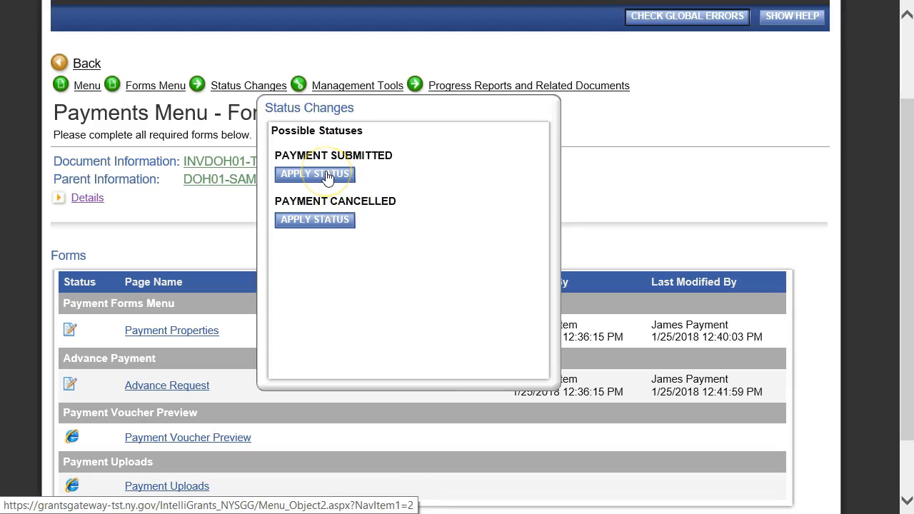
{"action": "left_click", "coordinate": [323, 226]}
{"action": "left_click", "coordinate": [320, 175]}
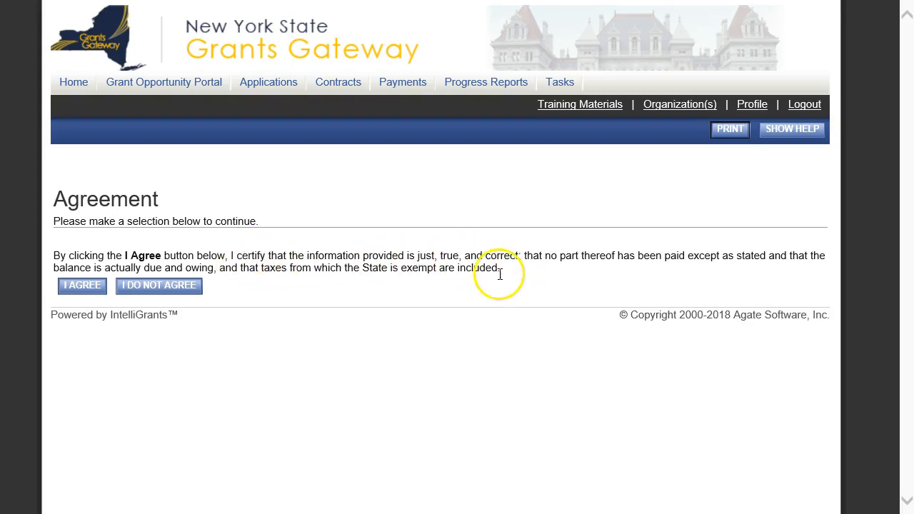
{"action": "left_click", "coordinate": [83, 285]}
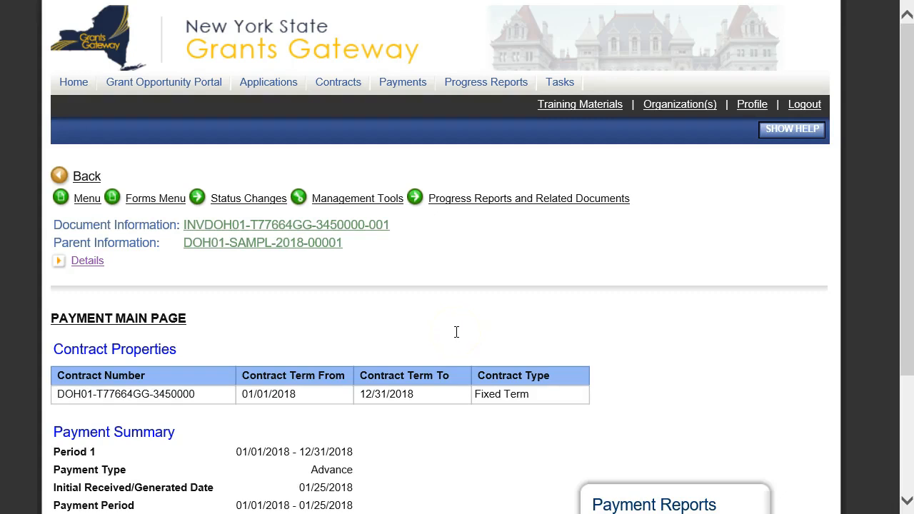
- Show the submitted payment's details and check its current status
{"action": "left_click", "coordinate": [77, 261]}
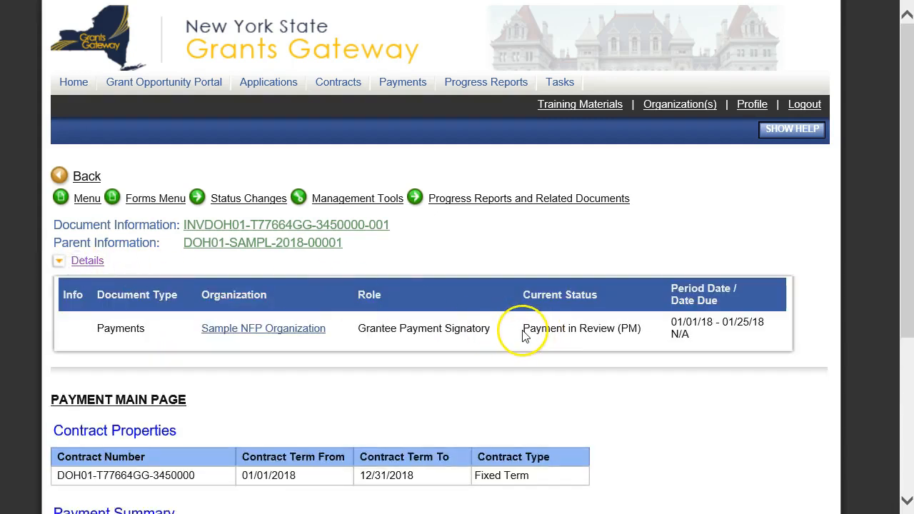
{"action": "left_click_drag", "start_coordinate": [529, 330], "coordinate": [630, 329]}
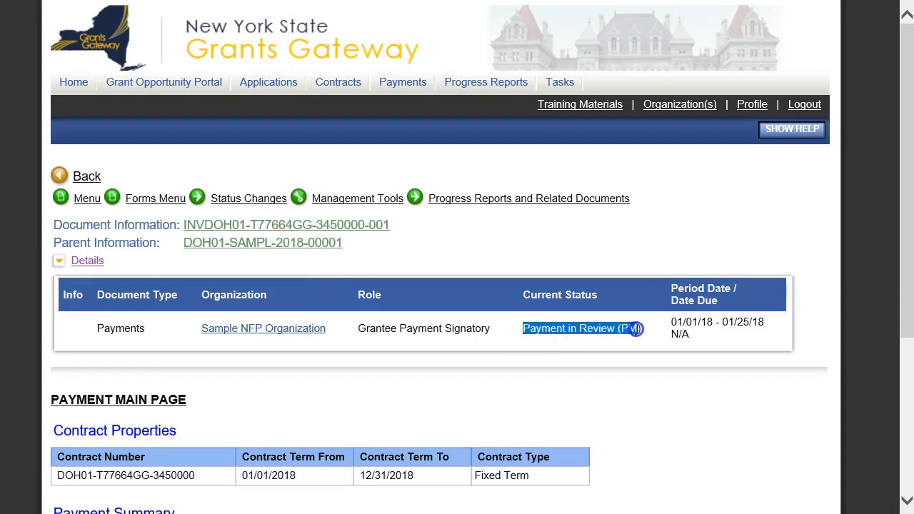
{"action": "left_click", "coordinate": [558, 334]}
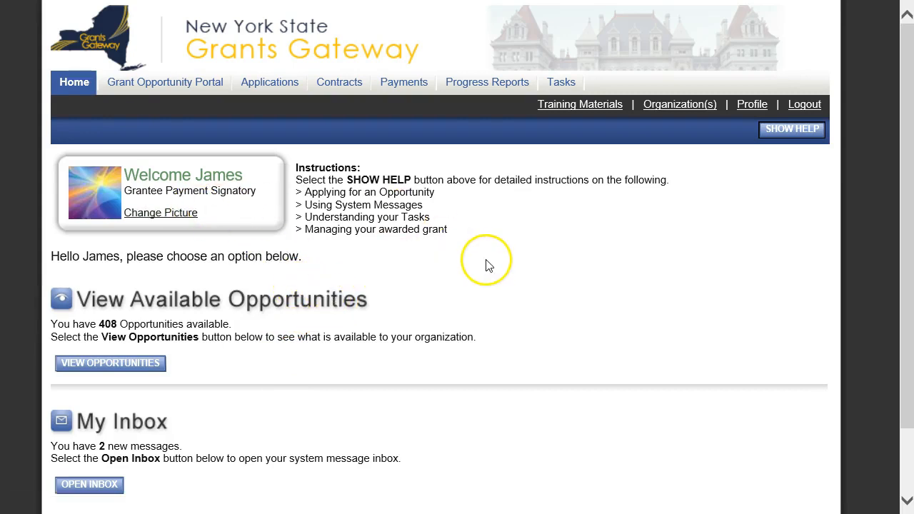
- Search the contracts for the grant opportunity name "sample" and open the executed Sample NFP Organization contract
{"action": "left_click", "coordinate": [343, 83]}
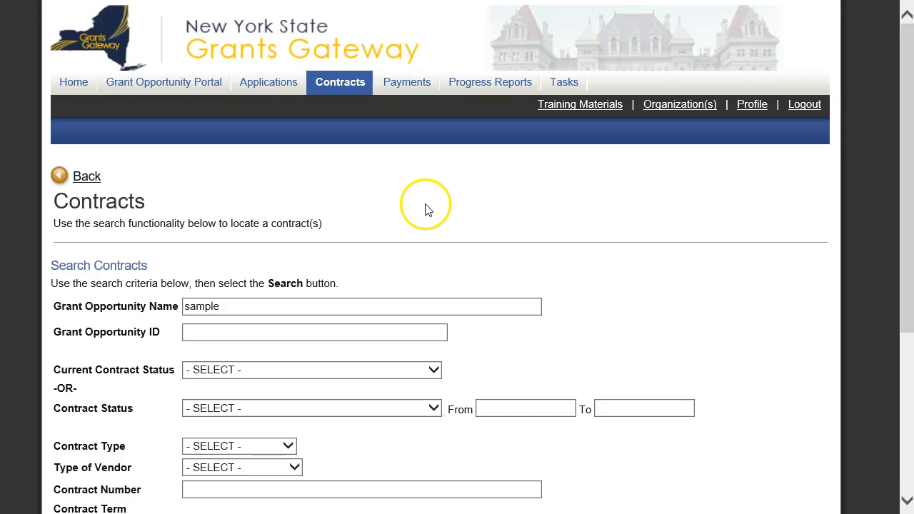
{"action": "scroll", "coordinate": [439, 236], "scroll_direction": "down", "scroll_amount": 2}
{"action": "left_click", "coordinate": [232, 154]}
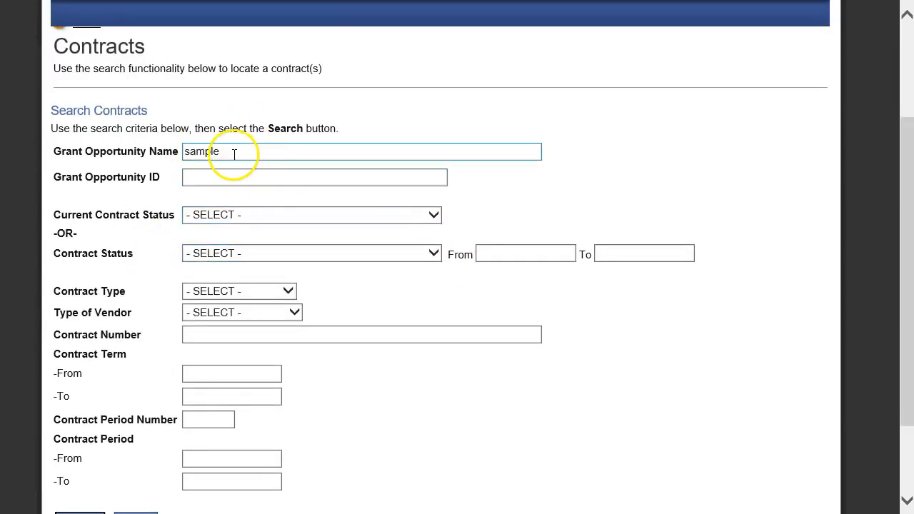
{"action": "scroll", "coordinate": [154, 303], "scroll_direction": "down", "scroll_amount": 2}
{"action": "left_click", "coordinate": [91, 413]}
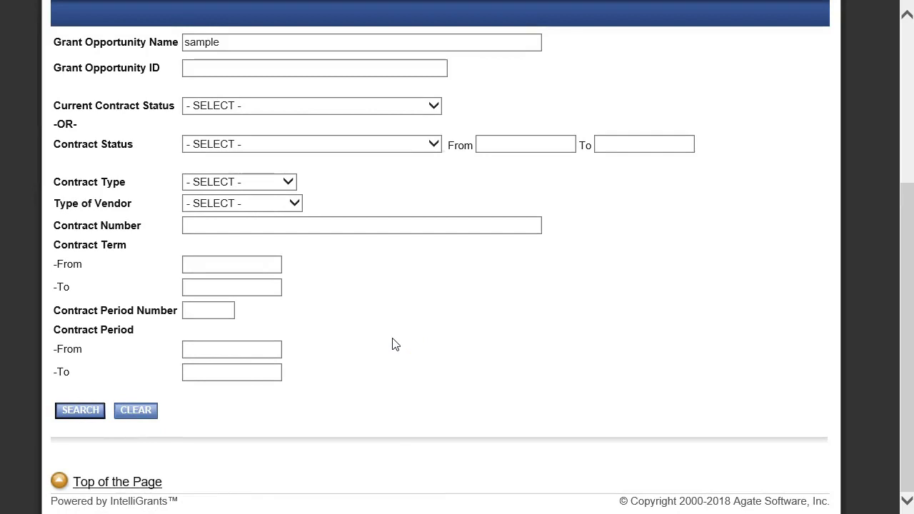
{"action": "scroll", "coordinate": [395, 343], "scroll_direction": "down", "scroll_amount": 6}
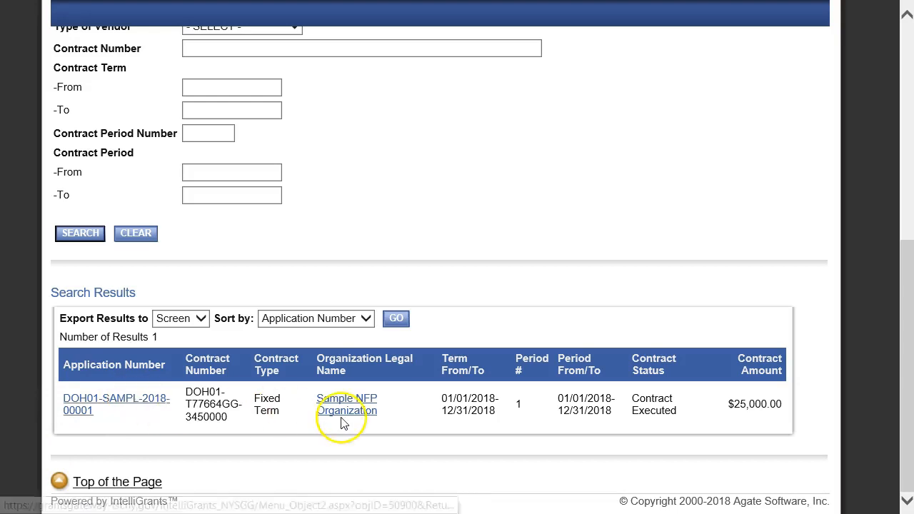
{"action": "left_click", "coordinate": [76, 402]}
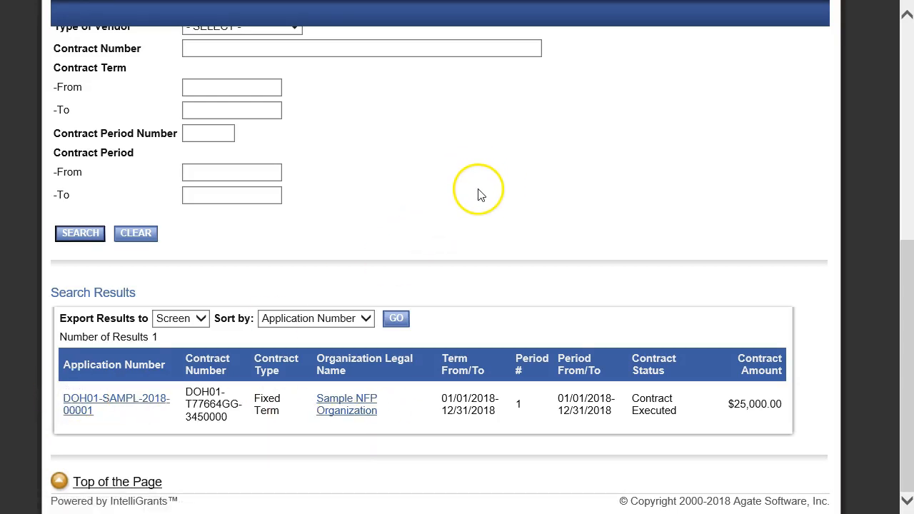
- Initiate a new payment from the sample contract's related documents
{"action": "scroll", "coordinate": [263, 285], "scroll_direction": "down", "scroll_amount": 4}
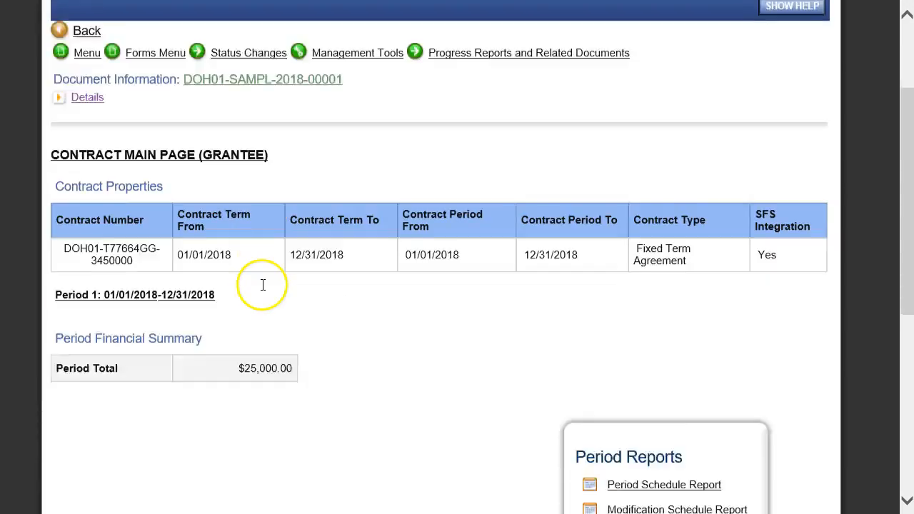
{"action": "scroll", "coordinate": [263, 285], "scroll_direction": "up", "scroll_amount": 4}
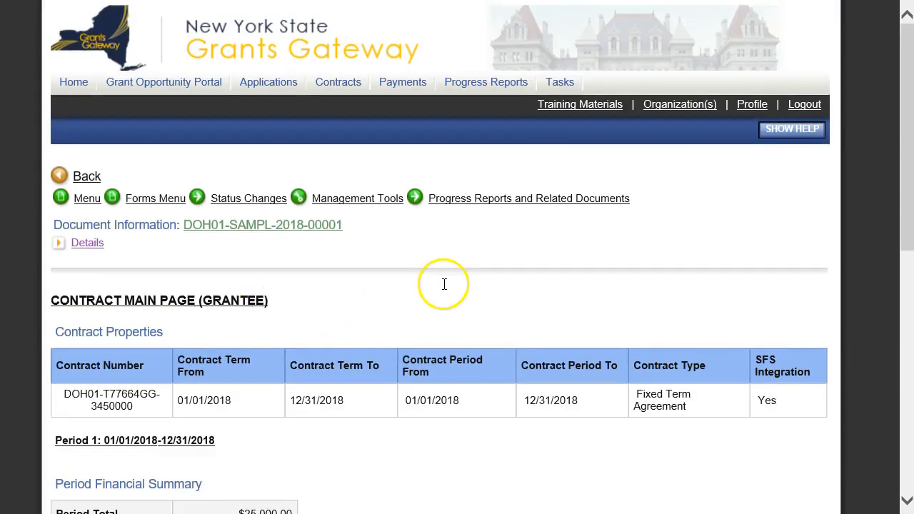
{"action": "mouse_move", "coordinate": [509, 194]}
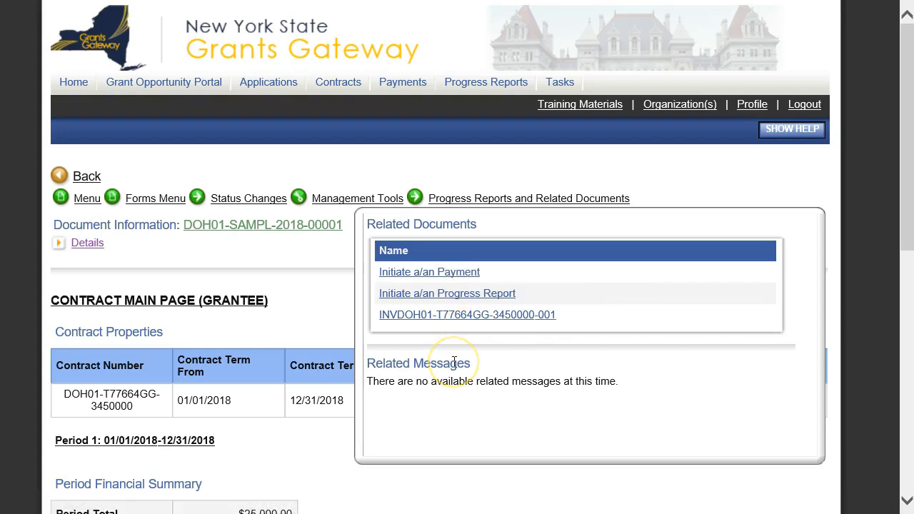
{"action": "left_click", "coordinate": [400, 279]}
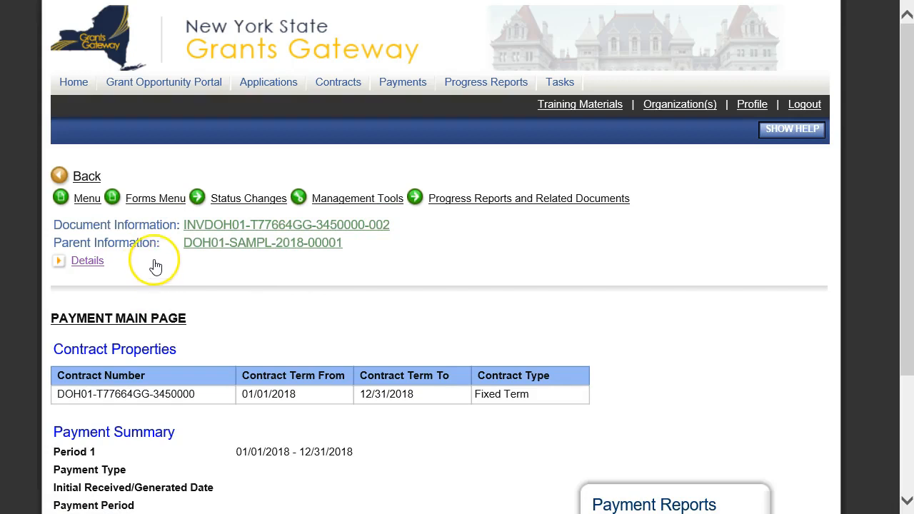
- Open the new payment's Payment Properties form and mark the claim as not the final payment
{"action": "left_click", "coordinate": [147, 203]}
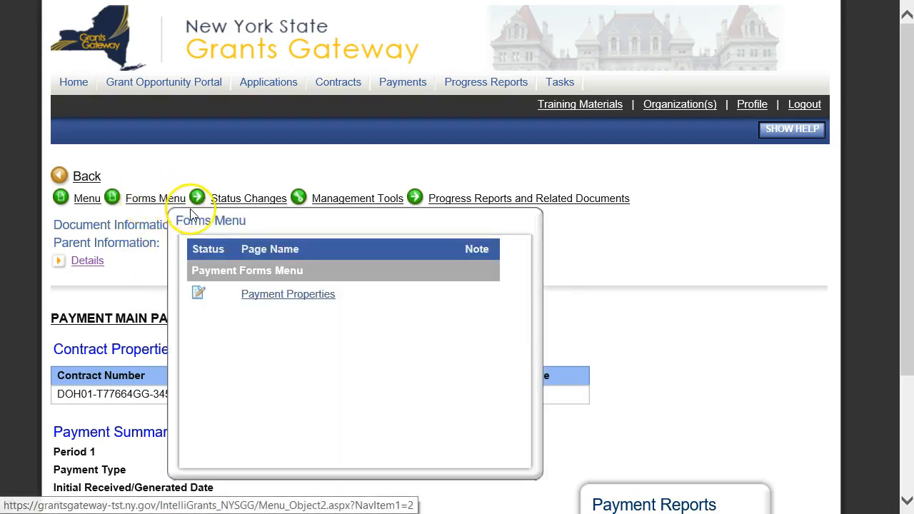
{"action": "left_click", "coordinate": [279, 303]}
{"action": "scroll", "coordinate": [214, 285], "scroll_direction": "down", "scroll_amount": 3}
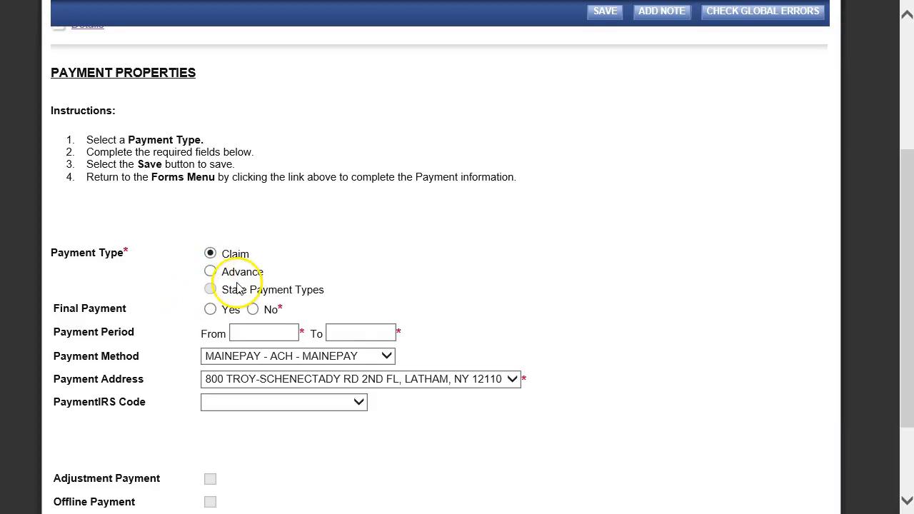
{"action": "left_click", "coordinate": [253, 310]}
- Set the claim's Payment Period from 01/01/2018 to 01/31/2018
{"action": "left_click", "coordinate": [255, 334]}
{"action": "left_click", "coordinate": [270, 333]}
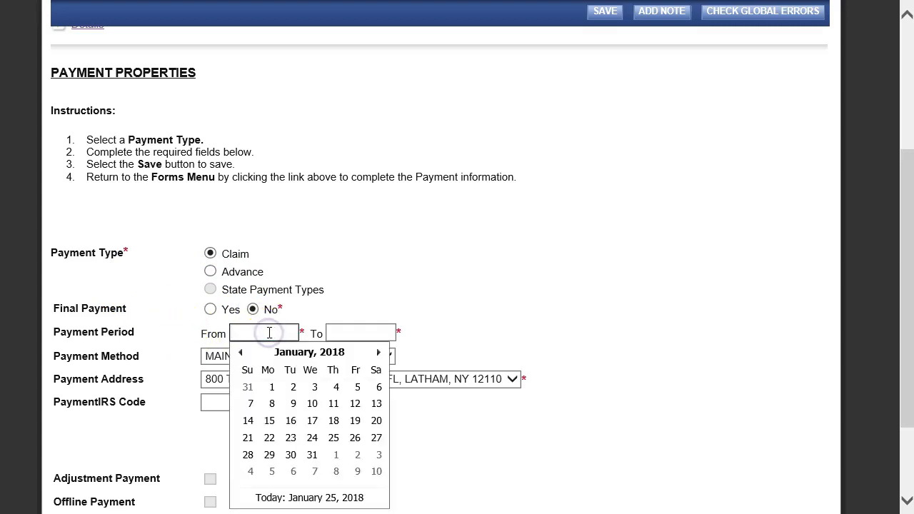
{"action": "type", "text": "1/0"}
{"action": "type", "text": "1/20"}
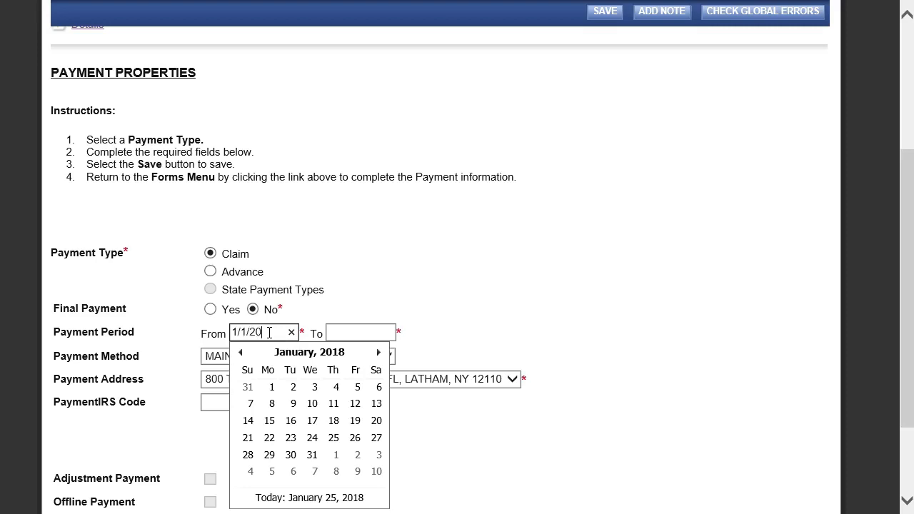
{"action": "type", "text": "18"}
{"action": "key", "text": "Tab"}
{"action": "type", "text": "1/"}
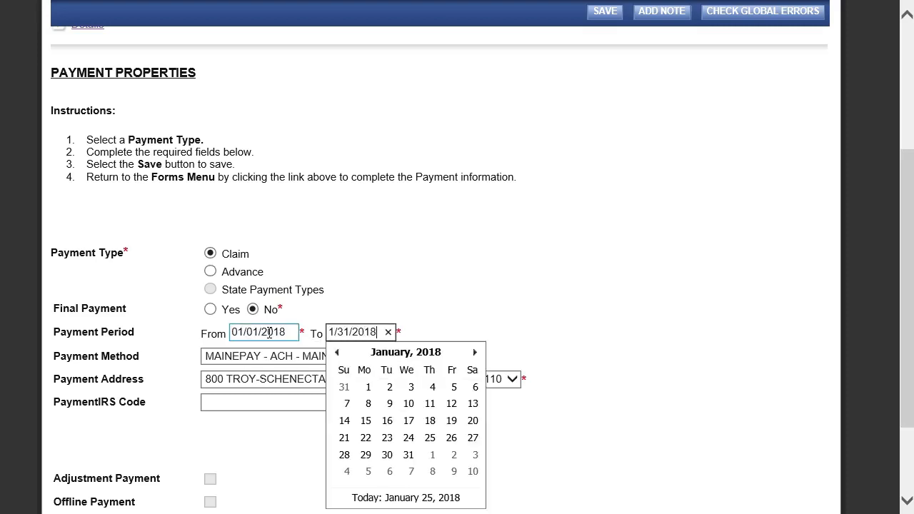
{"action": "key", "text": "Tab"}
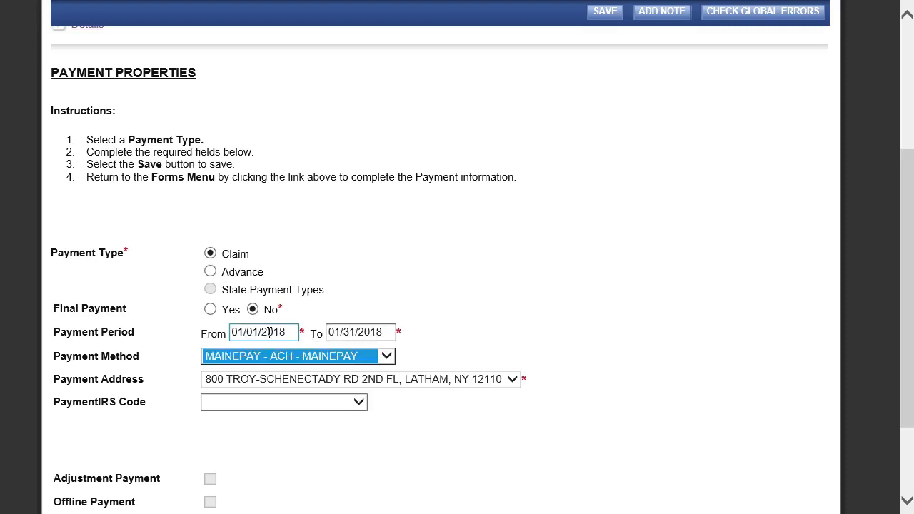
- Look through the payment method options and keep MAINEPAY - ACH - MAINEPAY selected
{"action": "left_click", "coordinate": [385, 357]}
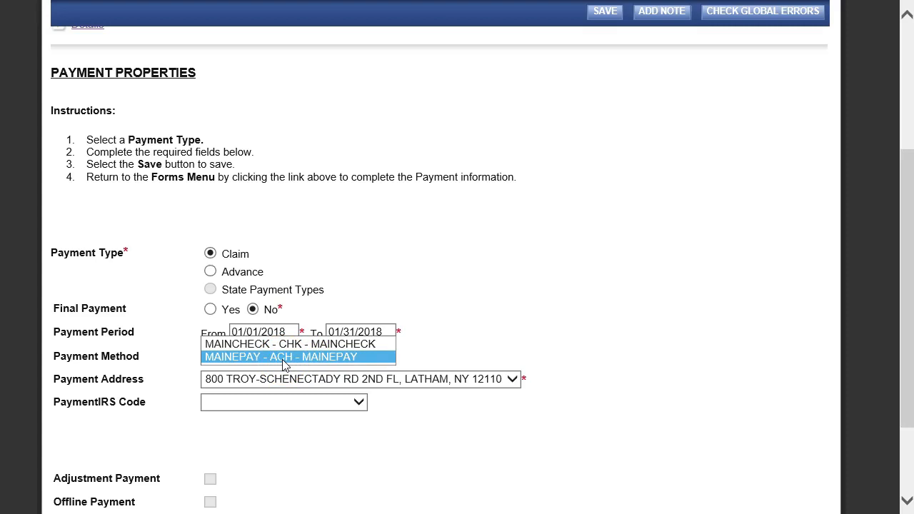
{"action": "left_click", "coordinate": [311, 346]}
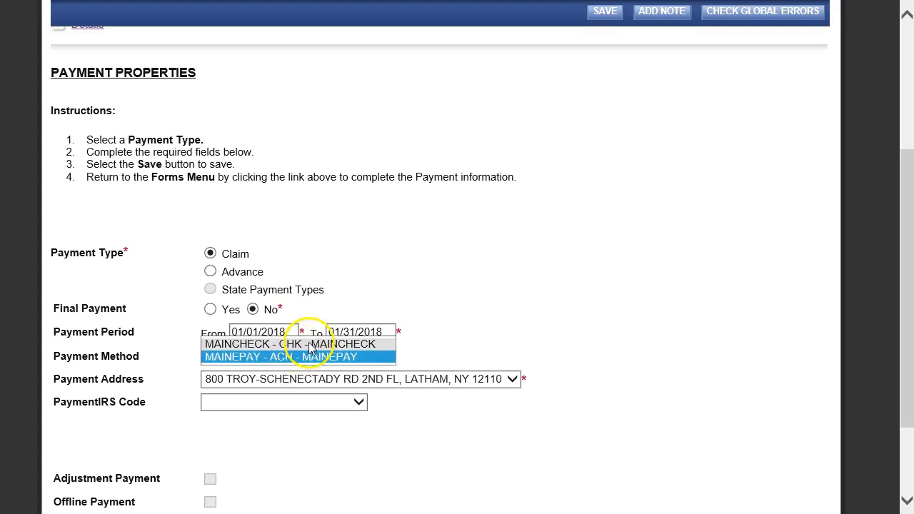
{"action": "left_click", "coordinate": [282, 358]}
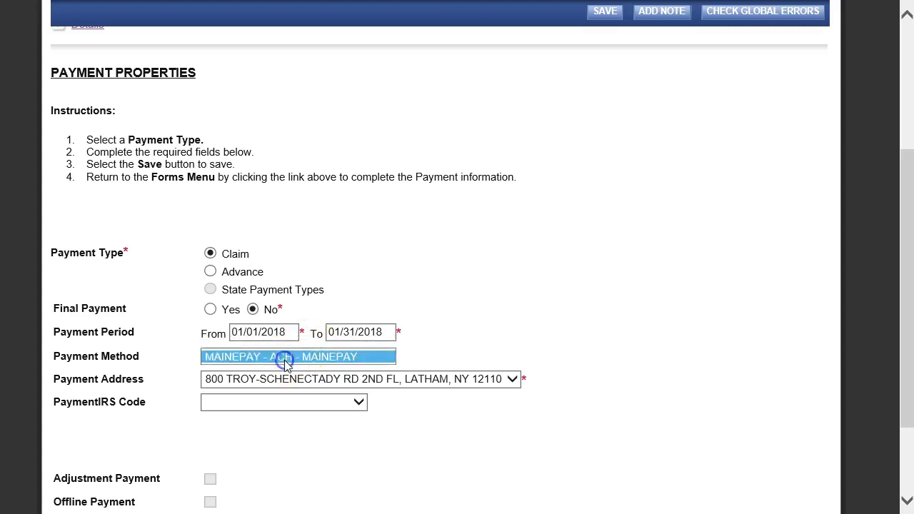
{"action": "left_click", "coordinate": [531, 310]}
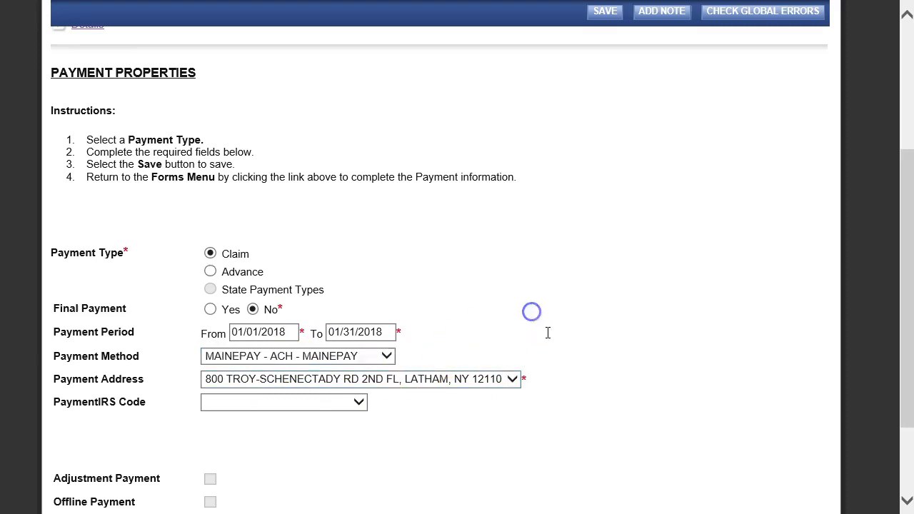
- Check the PaymentIRS Code options, leave the code blank and save the Payment Properties form
{"action": "scroll", "coordinate": [428, 329], "scroll_direction": "down", "scroll_amount": 2}
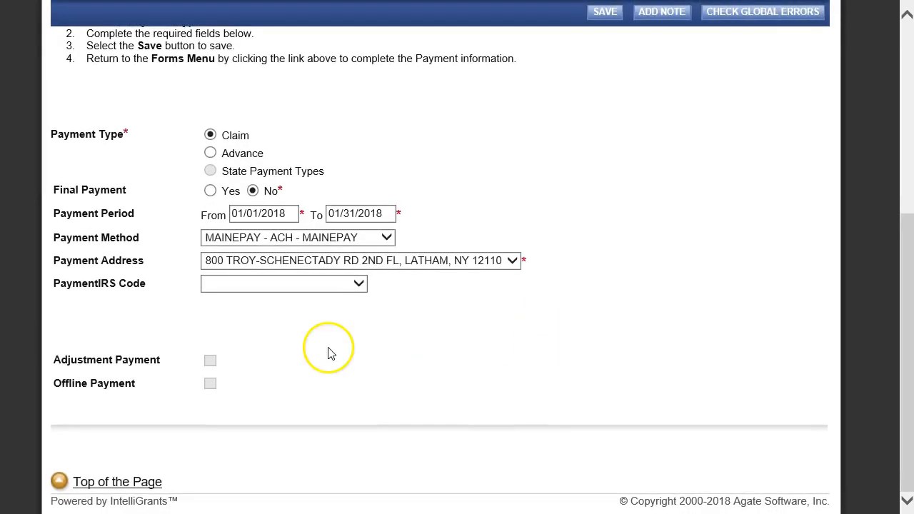
{"action": "left_click", "coordinate": [358, 284]}
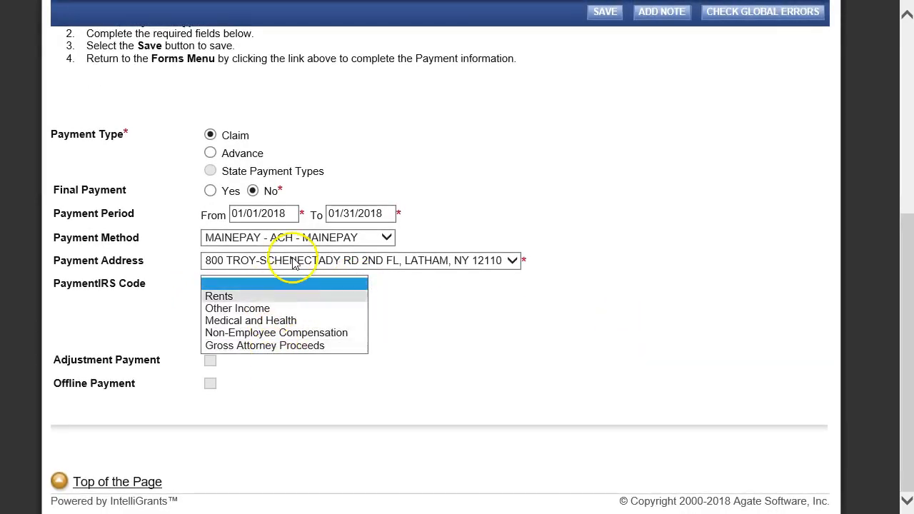
{"action": "left_click", "coordinate": [437, 297]}
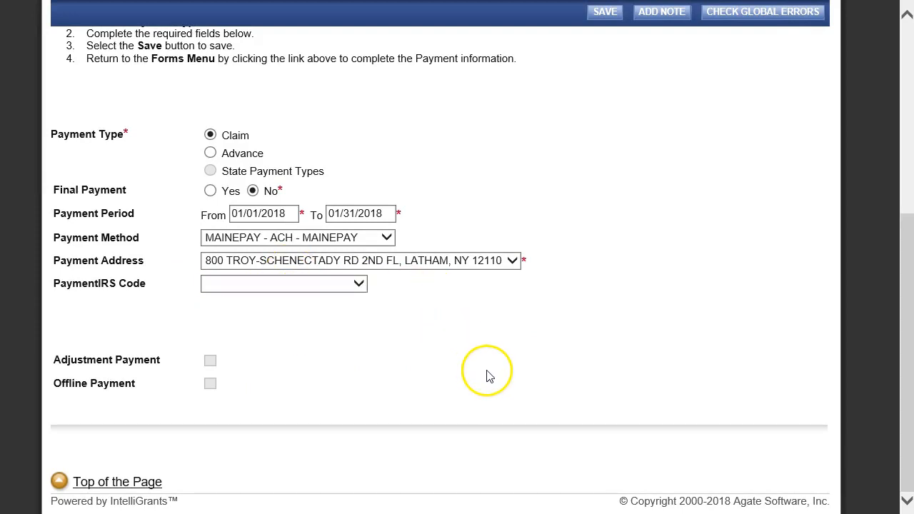
{"action": "scroll", "coordinate": [486, 374], "scroll_direction": "up", "scroll_amount": 1}
{"action": "left_click", "coordinate": [605, 11]}
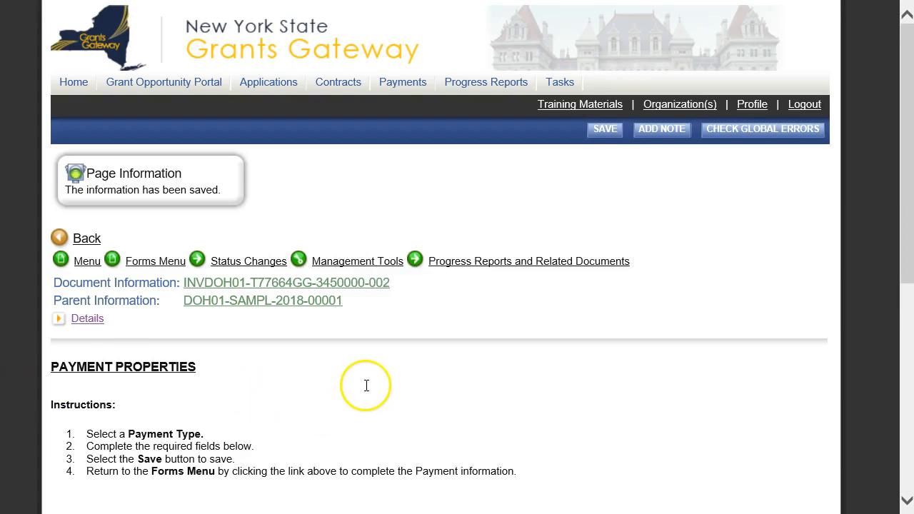
- Open the Unitemized Expenditure Claim Detail form from the payment's forms list and look over its Grant Funds and Match Funds tables
{"action": "mouse_move", "coordinate": [153, 266]}
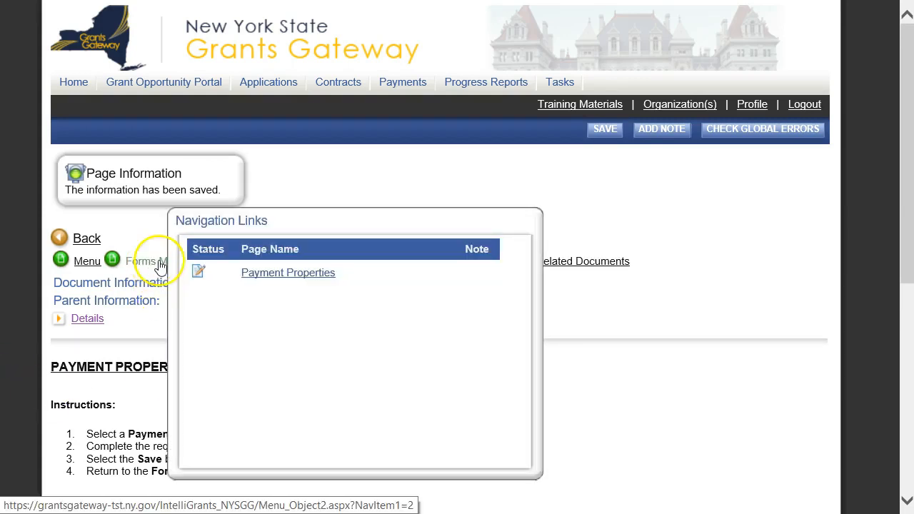
{"action": "left_click", "coordinate": [141, 263]}
{"action": "scroll", "coordinate": [527, 275], "scroll_direction": "down", "scroll_amount": 3}
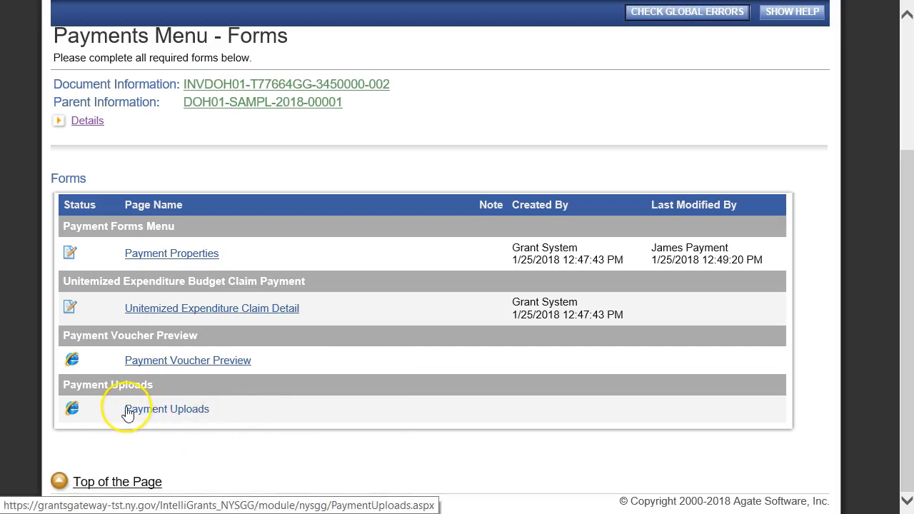
{"action": "left_click", "coordinate": [240, 311]}
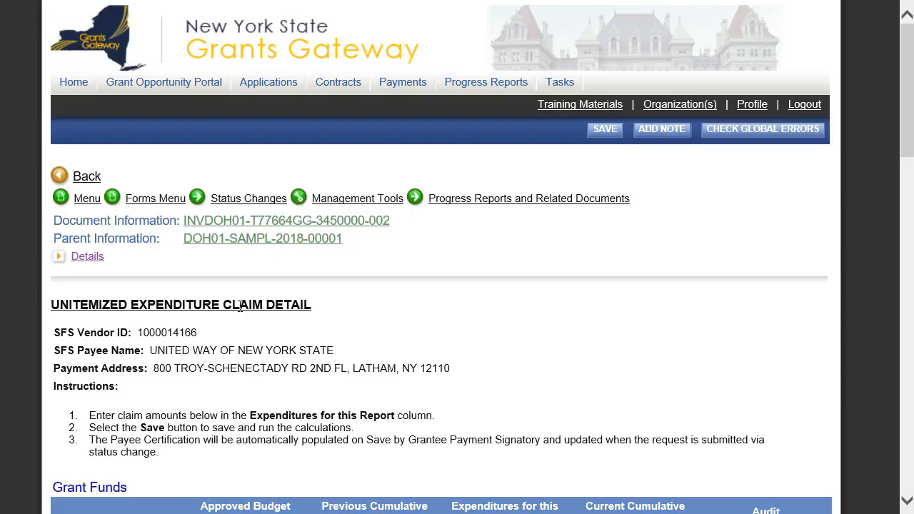
{"action": "scroll", "coordinate": [400, 336], "scroll_direction": "down", "scroll_amount": 2}
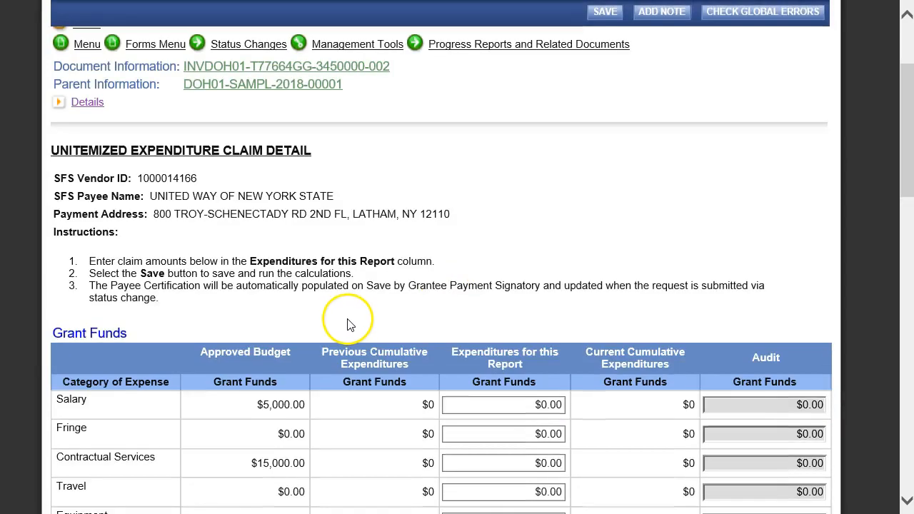
{"action": "scroll", "coordinate": [357, 333], "scroll_direction": "down", "scroll_amount": 3}
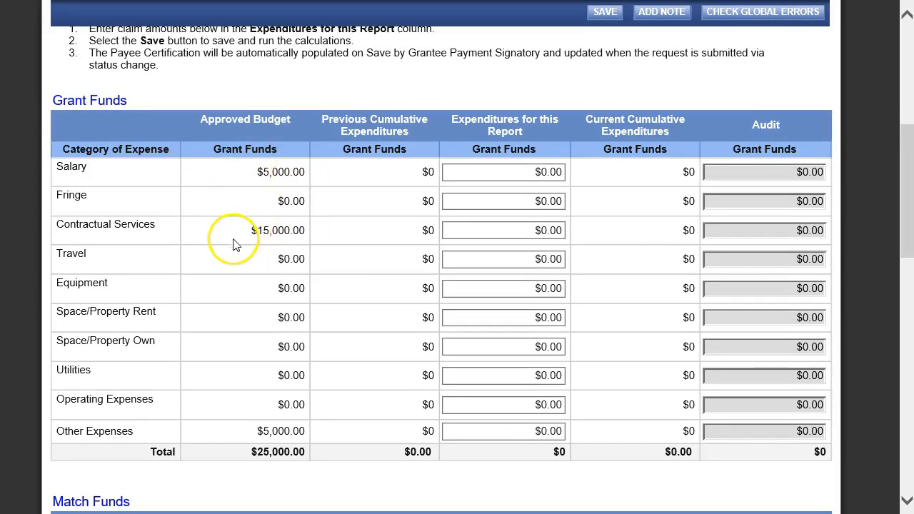
{"action": "scroll", "coordinate": [232, 279], "scroll_direction": "down", "scroll_amount": 2}
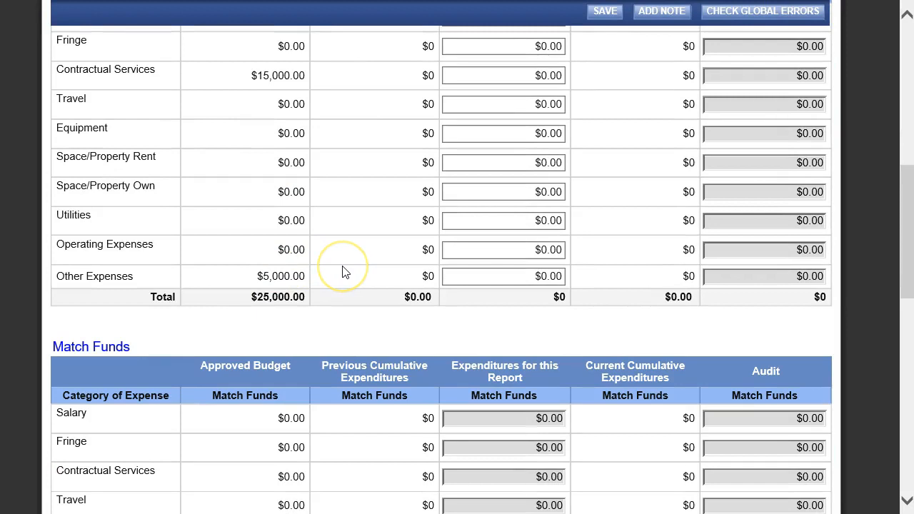
- Enter Grant Funds expenditures for this report of 500 for Salary and 200 for Contractual Services
{"action": "scroll", "coordinate": [343, 272], "scroll_direction": "down", "scroll_amount": 3}
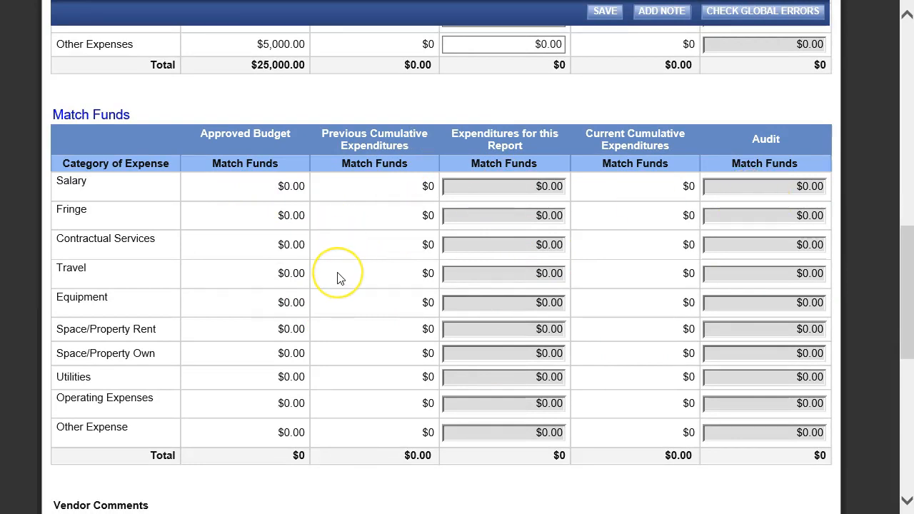
{"action": "scroll", "coordinate": [340, 278], "scroll_direction": "down", "scroll_amount": 5}
{"action": "left_click", "coordinate": [265, 177]}
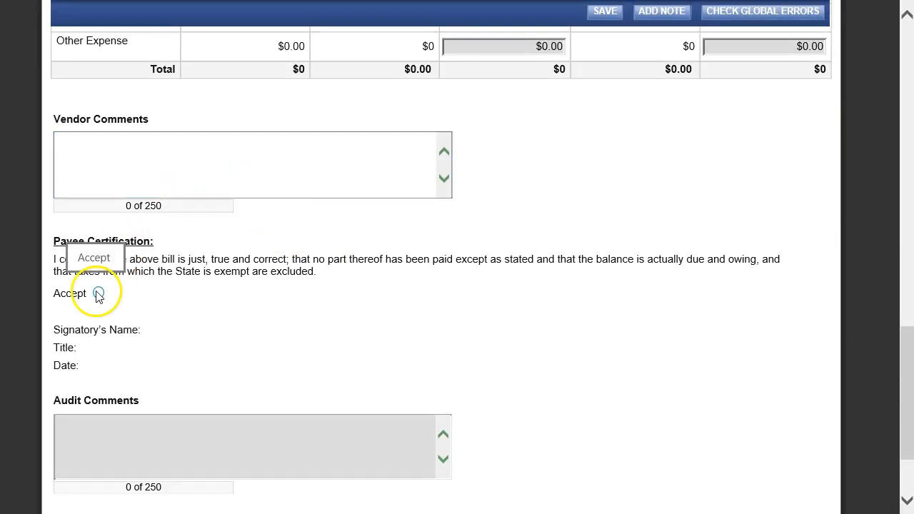
{"action": "scroll", "coordinate": [416, 330], "scroll_direction": "up", "scroll_amount": 10}
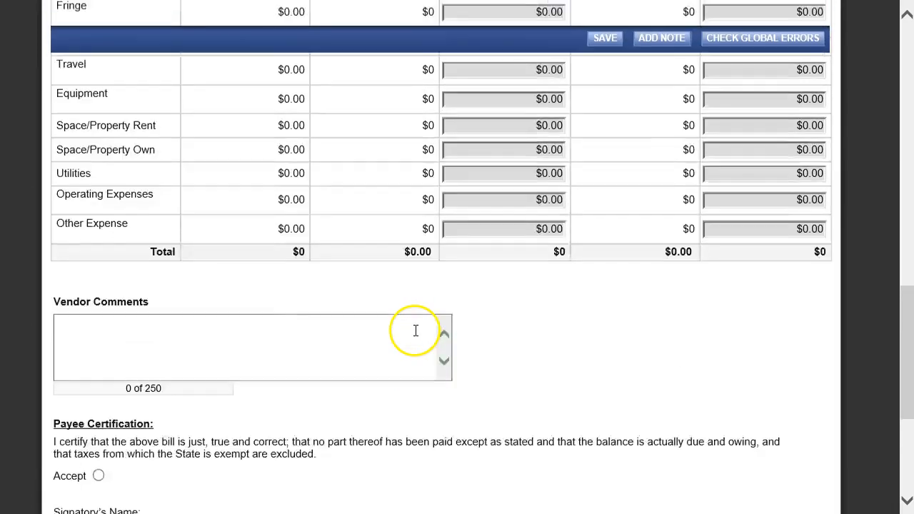
{"action": "scroll", "coordinate": [418, 336], "scroll_direction": "up", "scroll_amount": 1}
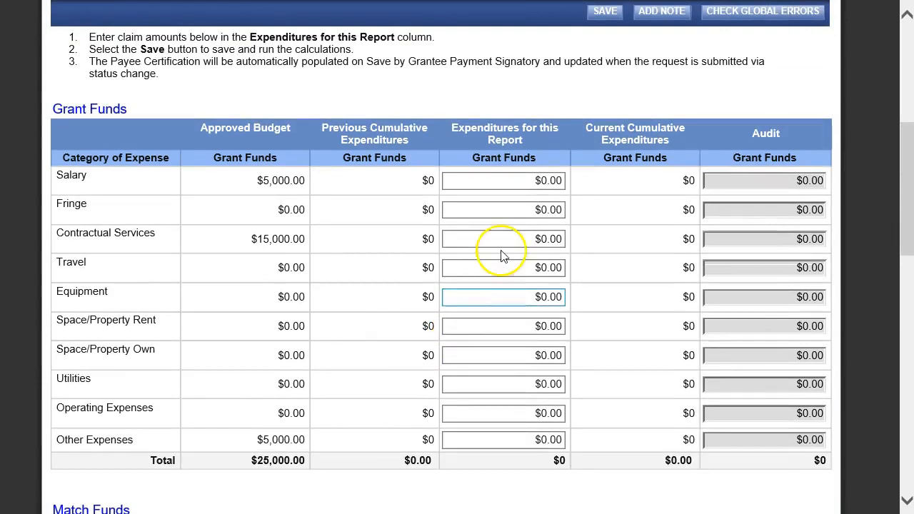
{"action": "left_click", "coordinate": [502, 181]}
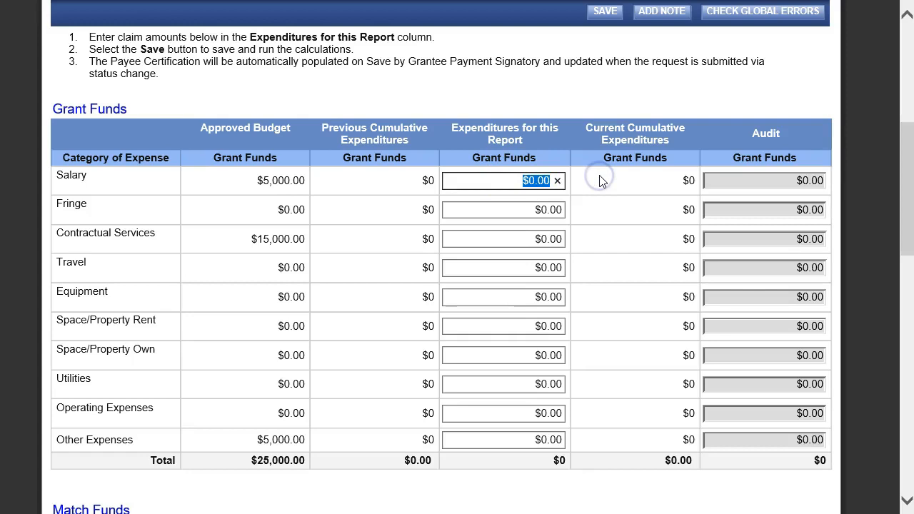
{"action": "type", "text": "500"}
{"action": "key", "text": "Tab"}
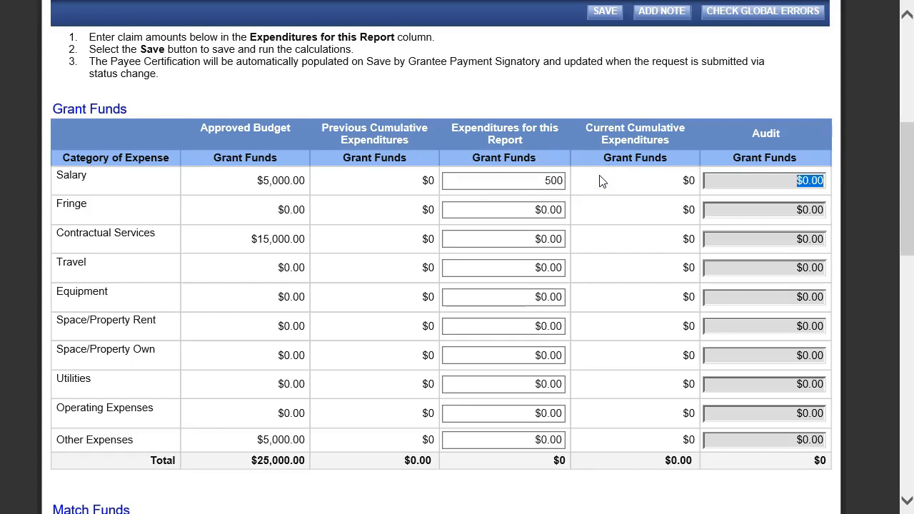
{"action": "left_click", "coordinate": [522, 241]}
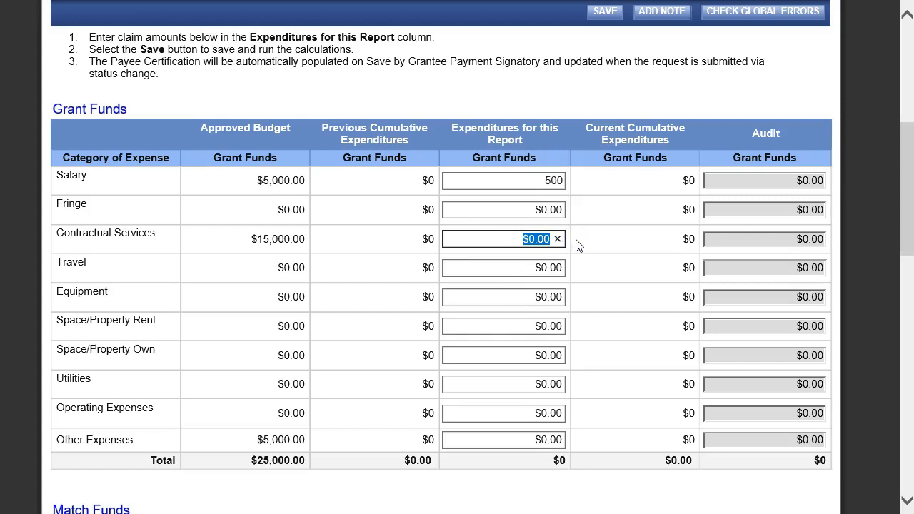
{"action": "type", "text": "200"}
{"action": "key", "text": "Tab"}
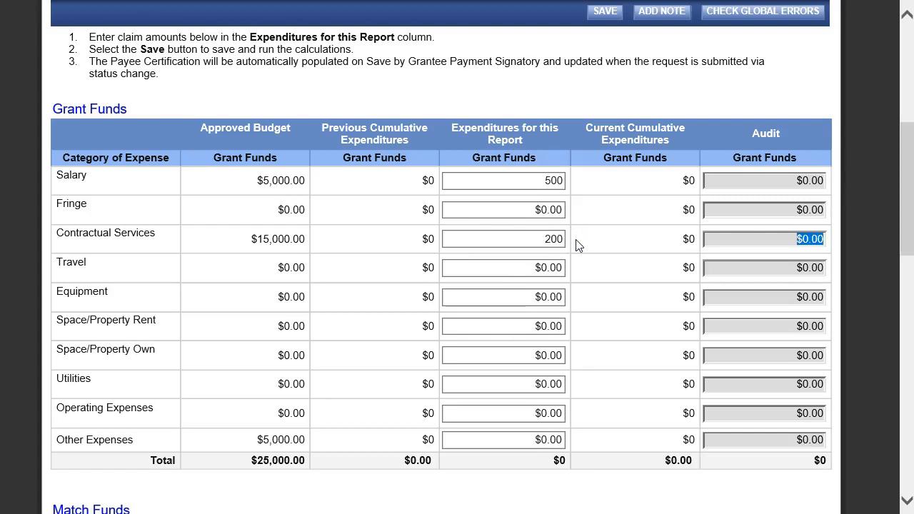
- Set the Other Expenses expenditure for this report to 200 in Grant Funds and save the claim detail form
{"action": "scroll", "coordinate": [469, 292], "scroll_direction": "down", "scroll_amount": 1}
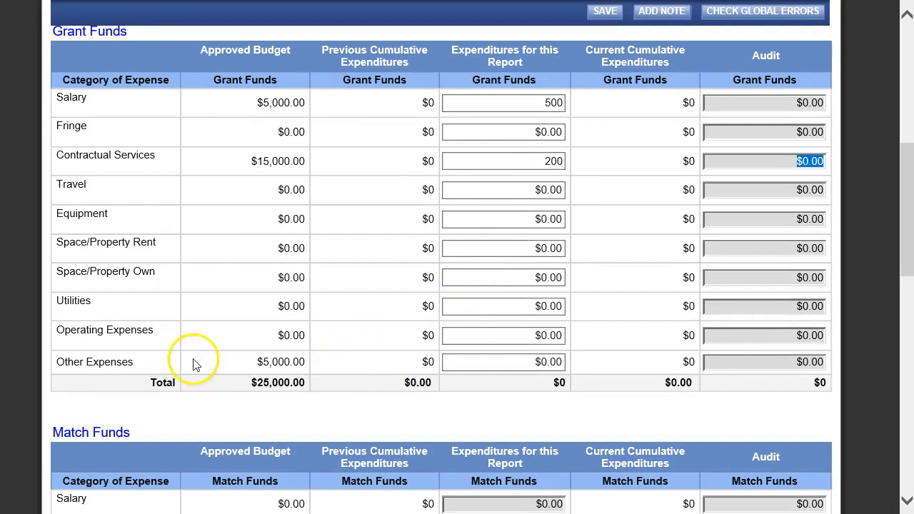
{"action": "left_click_drag", "start_coordinate": [537, 362], "coordinate": [596, 364]}
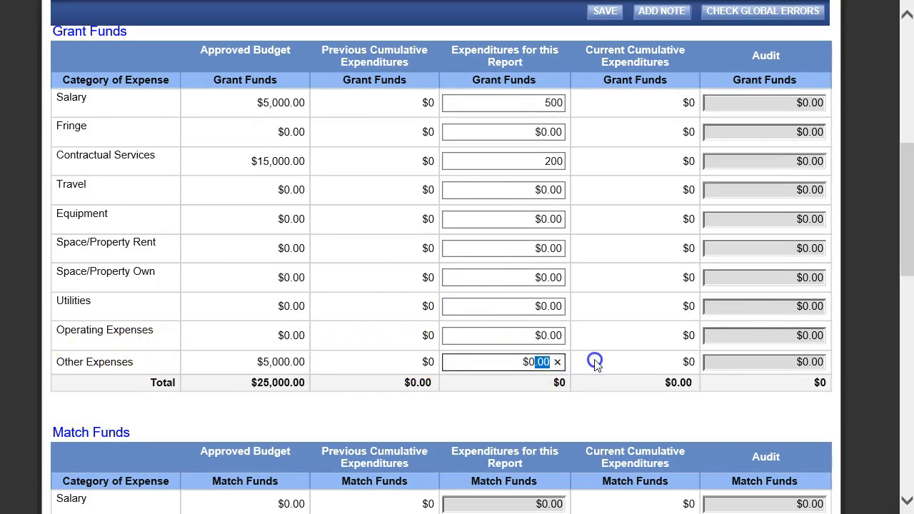
{"action": "left_click_drag", "start_coordinate": [514, 363], "coordinate": [591, 363]}
{"action": "type", "text": "2"}
{"action": "key", "text": "Tab"}
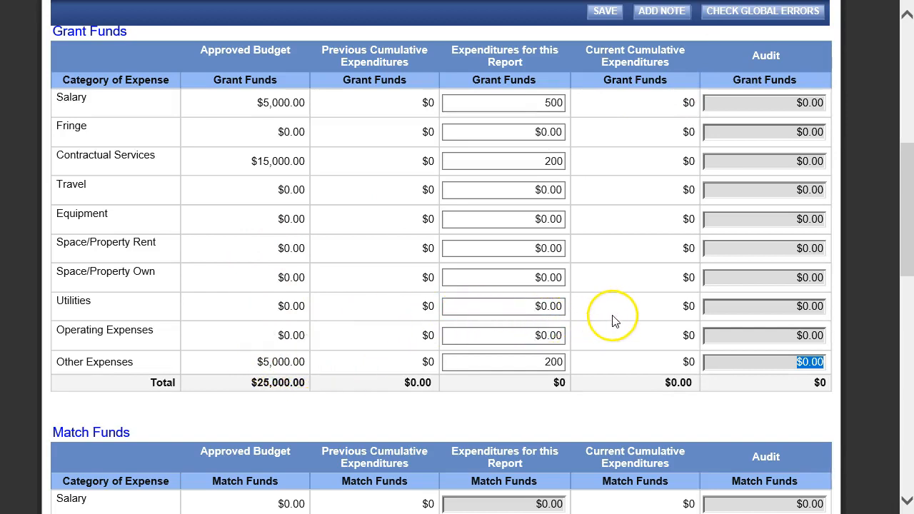
{"action": "left_click", "coordinate": [605, 11]}
{"action": "left_click", "coordinate": [526, 105]}
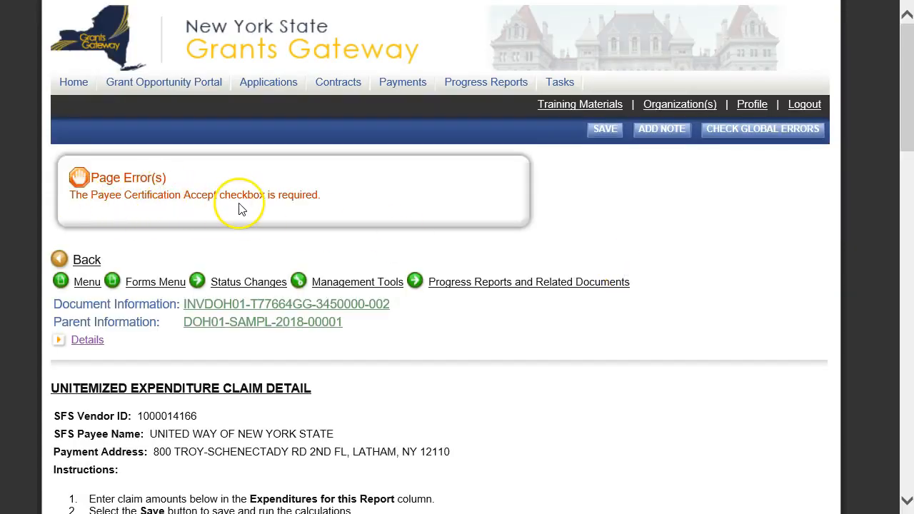
- Fill in the Vendor Comments with "Expenses for the month of January 2018.", accept the Payee Certification and save the form
{"action": "scroll", "coordinate": [413, 262], "scroll_direction": "down", "scroll_amount": 9}
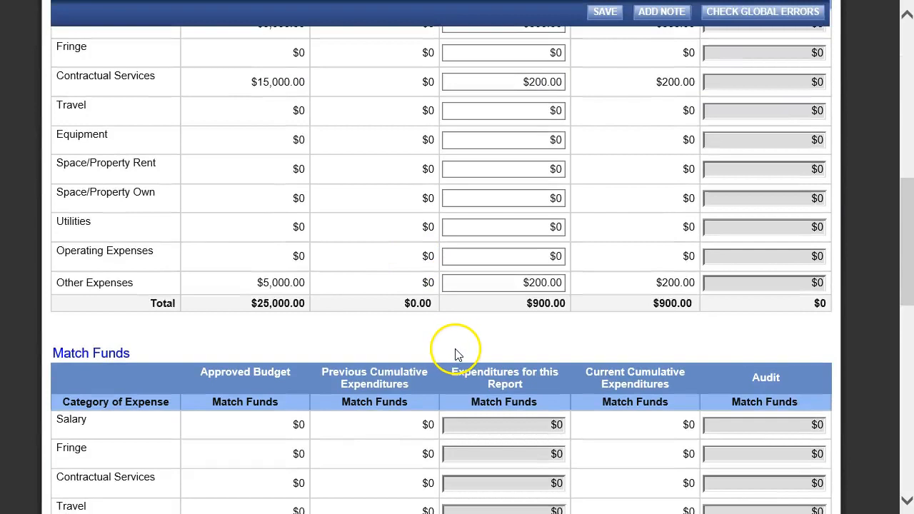
{"action": "scroll", "coordinate": [460, 353], "scroll_direction": "up", "scroll_amount": 2}
{"action": "scroll", "coordinate": [462, 357], "scroll_direction": "down", "scroll_amount": 1}
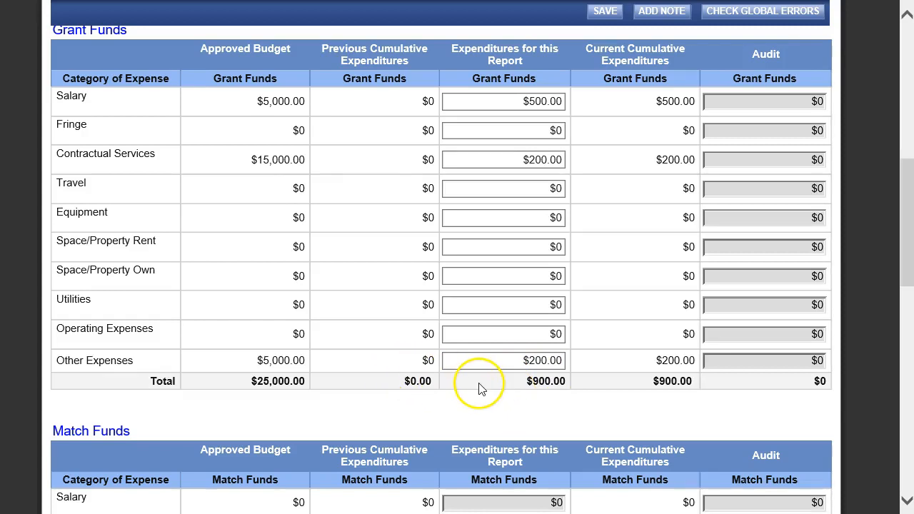
{"action": "scroll", "coordinate": [500, 393], "scroll_direction": "down", "scroll_amount": 5}
{"action": "scroll", "coordinate": [501, 393], "scroll_direction": "down", "scroll_amount": 3}
{"action": "left_click", "coordinate": [209, 251]}
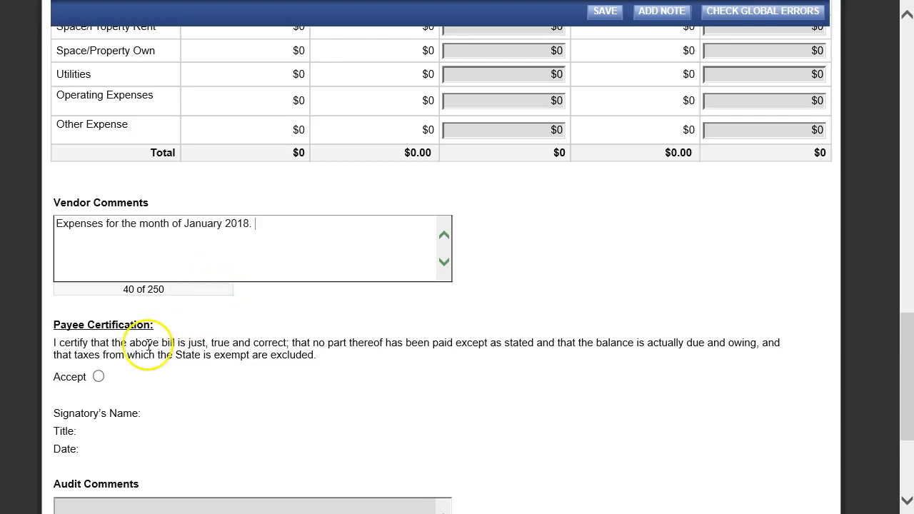
{"action": "left_click", "coordinate": [99, 378]}
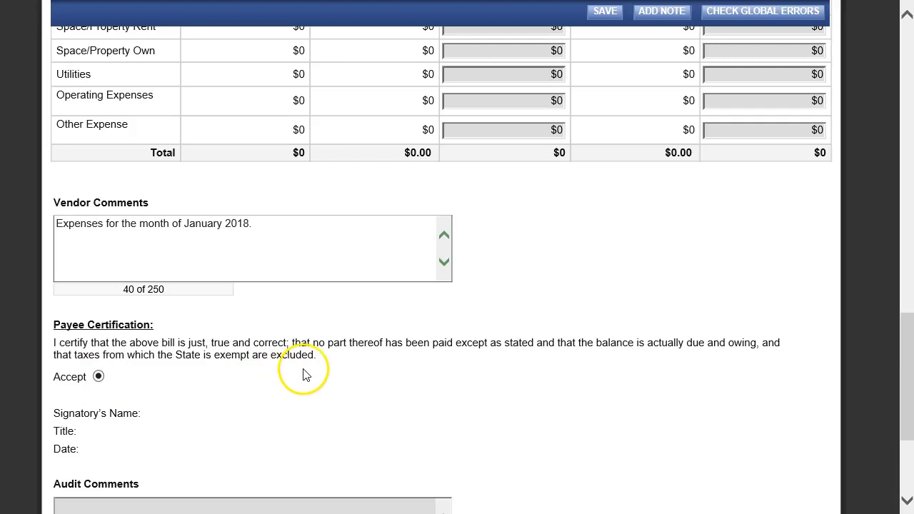
{"action": "left_click", "coordinate": [605, 11]}
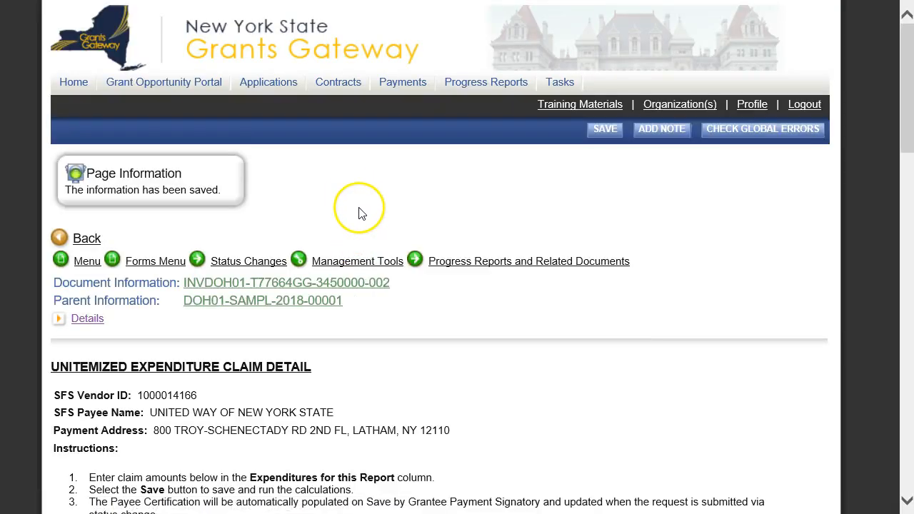
- Review the saved claim detail form, including its expenditure tables, vendor comments and Payee Certification signatory details
{"action": "scroll", "coordinate": [341, 264], "scroll_direction": "down", "scroll_amount": 9}
{"action": "scroll", "coordinate": [306, 286], "scroll_direction": "up", "scroll_amount": 3}
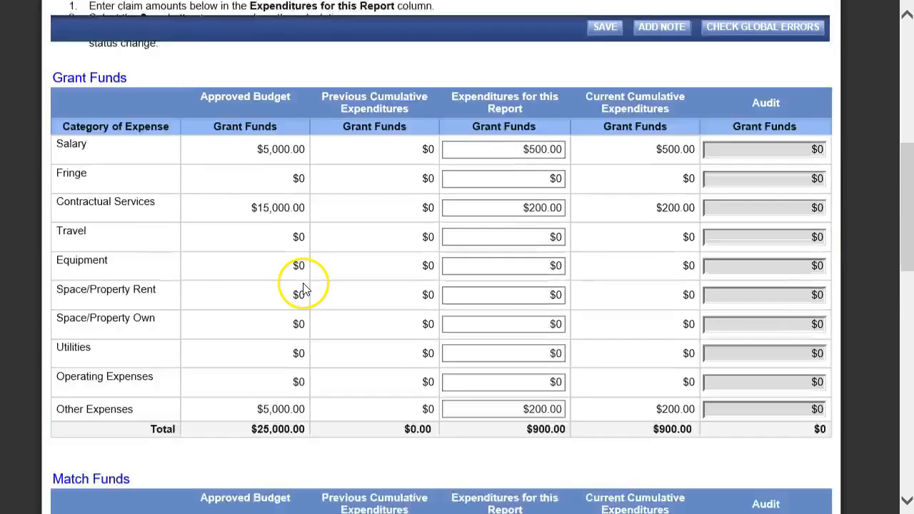
{"action": "scroll", "coordinate": [136, 163], "scroll_direction": "up", "scroll_amount": 5}
{"action": "scroll", "coordinate": [219, 285], "scroll_direction": "down", "scroll_amount": 14}
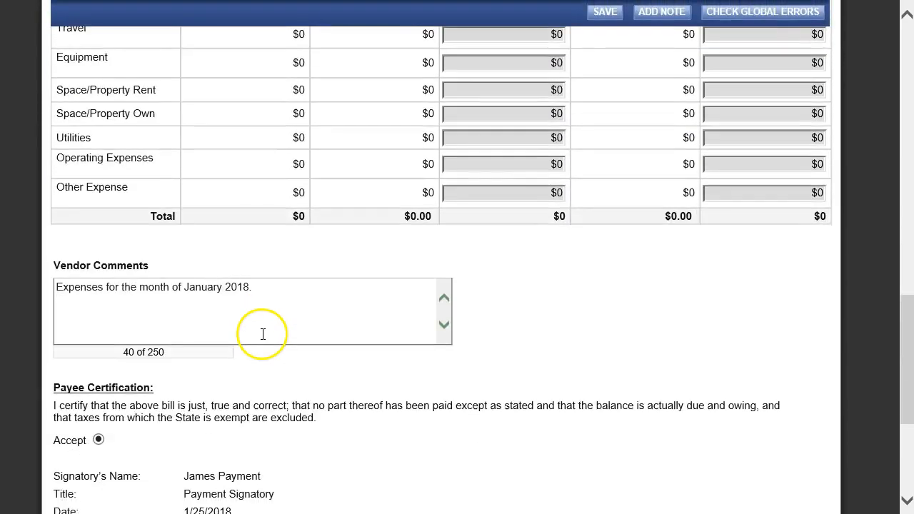
{"action": "scroll", "coordinate": [262, 334], "scroll_direction": "down", "scroll_amount": 4}
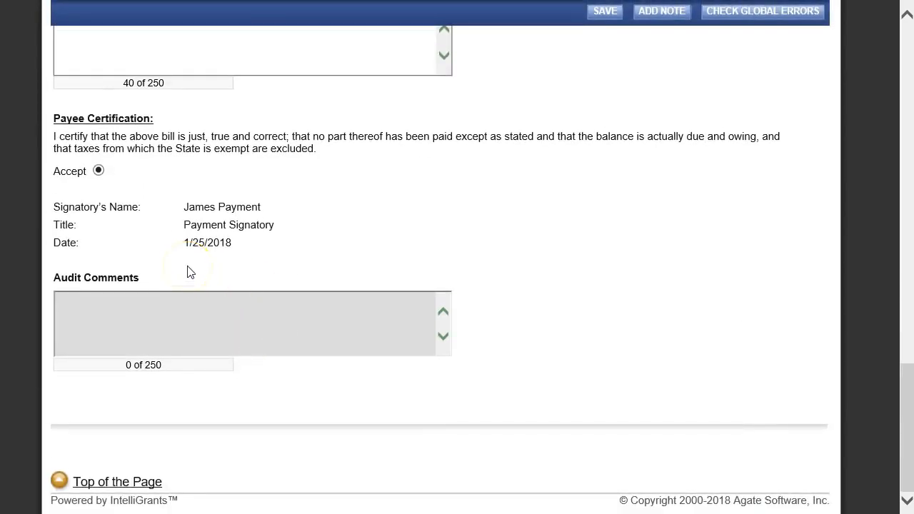
{"action": "left_click", "coordinate": [392, 253]}
{"action": "left_click", "coordinate": [205, 313]}
{"action": "left_click", "coordinate": [598, 343]}
{"action": "scroll", "coordinate": [611, 354], "scroll_direction": "up", "scroll_amount": 5}
{"action": "scroll", "coordinate": [616, 369], "scroll_direction": "up", "scroll_amount": 7}
{"action": "scroll", "coordinate": [616, 369], "scroll_direction": "down", "scroll_amount": 3}
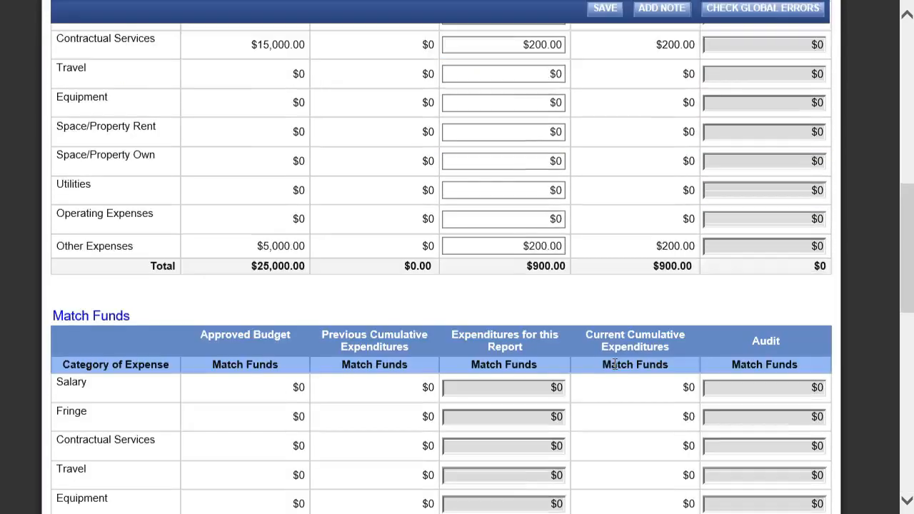
{"action": "scroll", "coordinate": [444, 299], "scroll_direction": "up", "scroll_amount": 10}
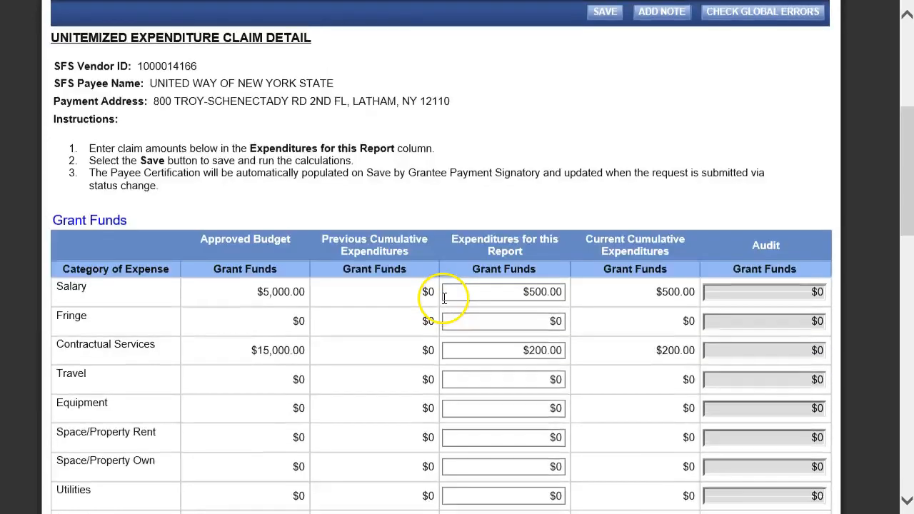
- Return to the payment's forms list and open the Payment Uploads form
{"action": "left_click", "coordinate": [142, 168]}
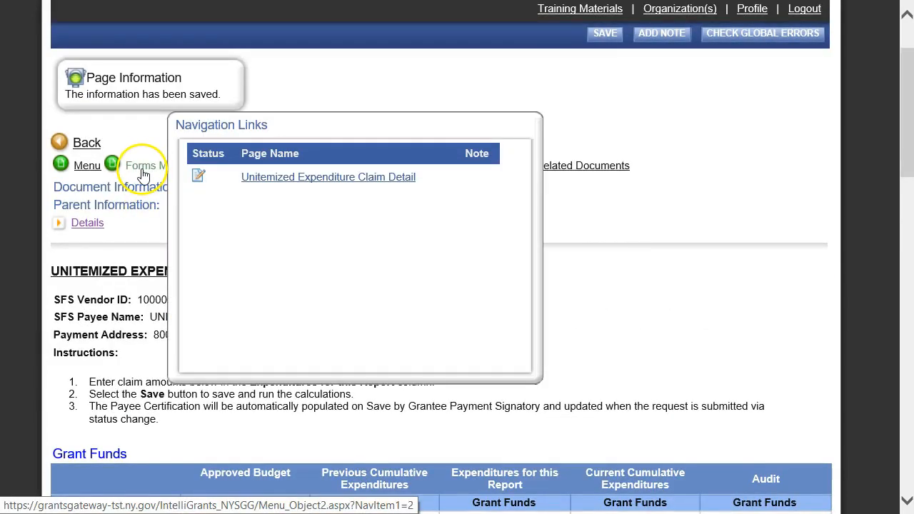
{"action": "scroll", "coordinate": [451, 378], "scroll_direction": "down", "scroll_amount": 3}
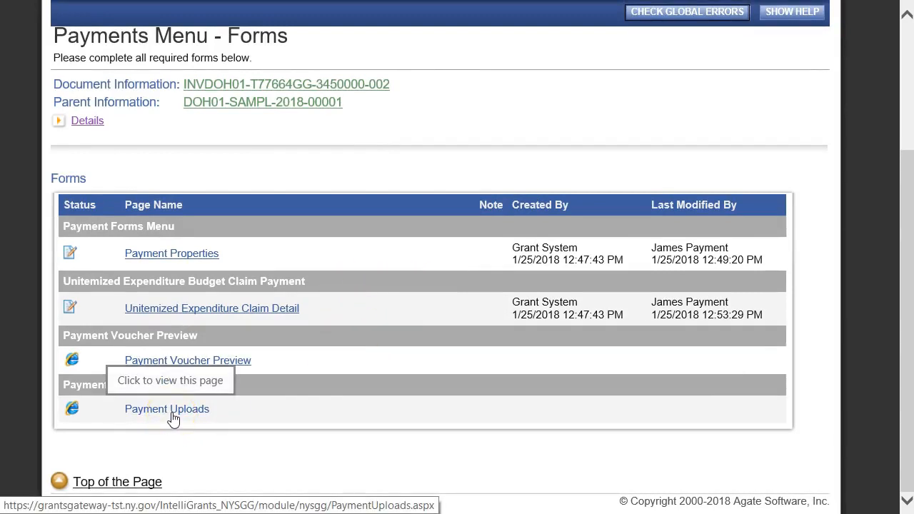
{"action": "left_click", "coordinate": [171, 412]}
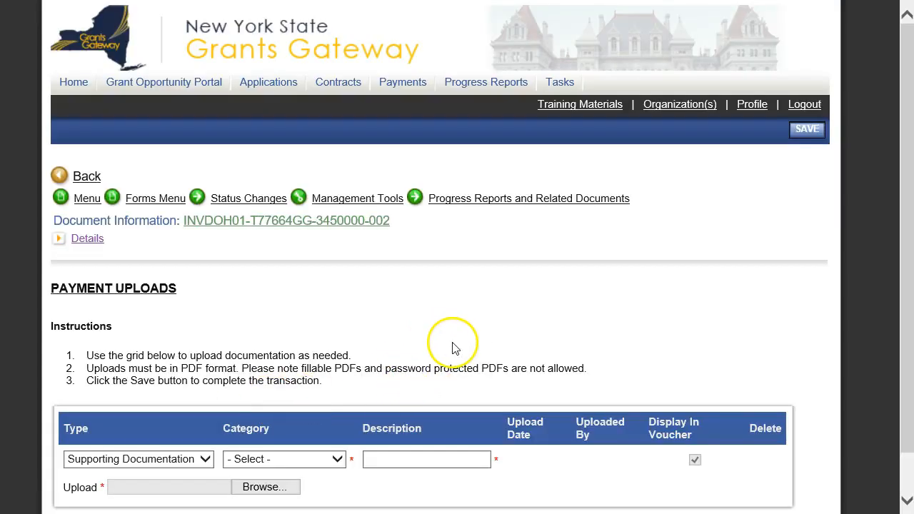
{"action": "scroll", "coordinate": [675, 348], "scroll_direction": "down", "scroll_amount": 1}
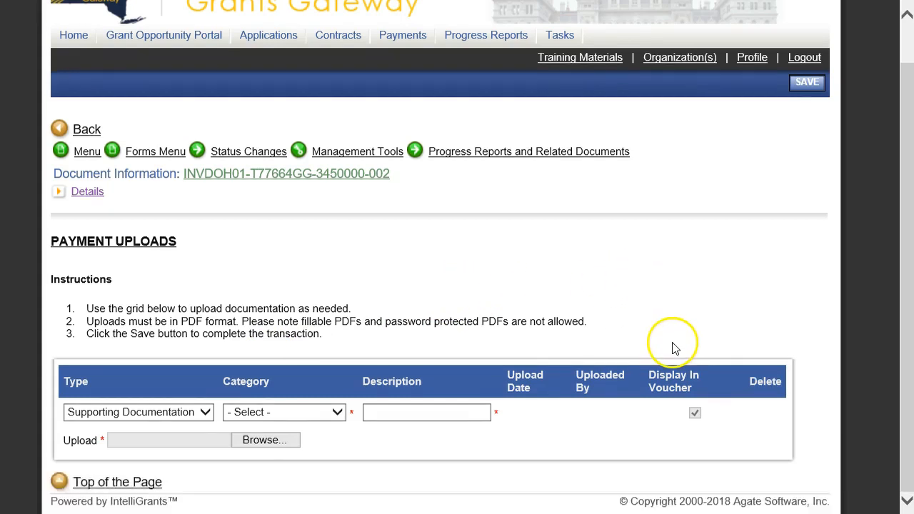
- Keep Supporting Documentation as the upload type, choose the Salary category and enter the description "Salary for Program Director"
{"action": "left_click", "coordinate": [206, 414]}
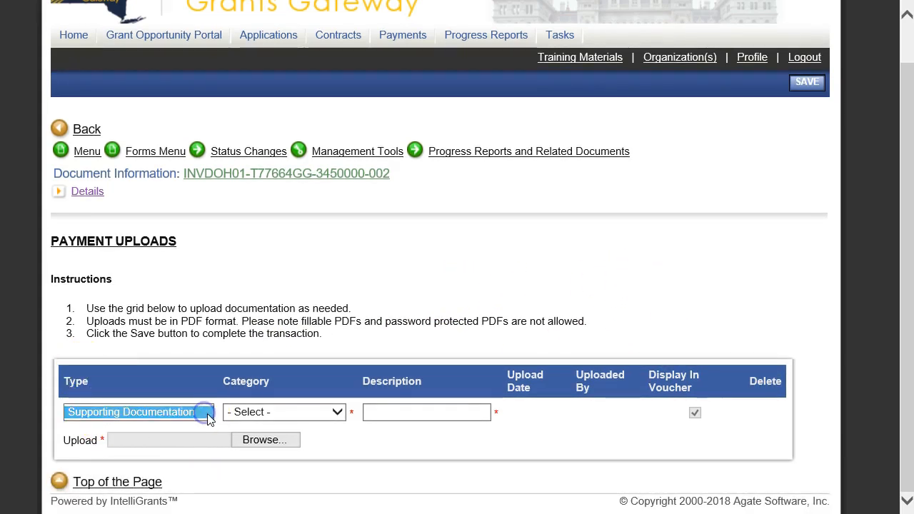
{"action": "left_click", "coordinate": [335, 412]}
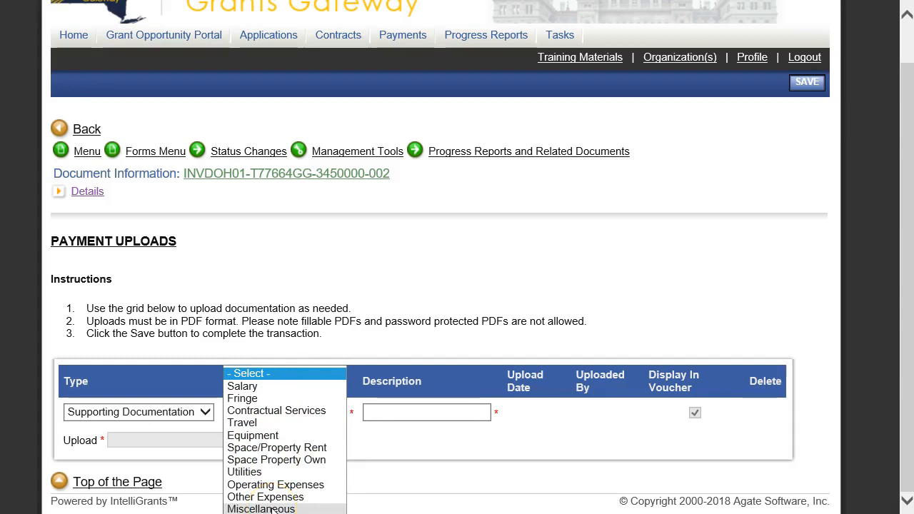
{"action": "left_click", "coordinate": [266, 386]}
{"action": "left_click", "coordinate": [395, 415]}
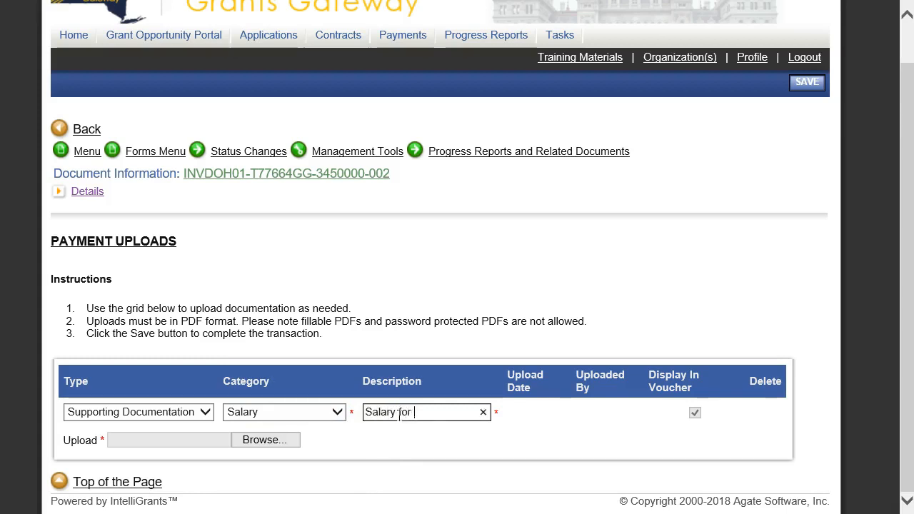
{"action": "type", "text": "Salary for Program Director"}
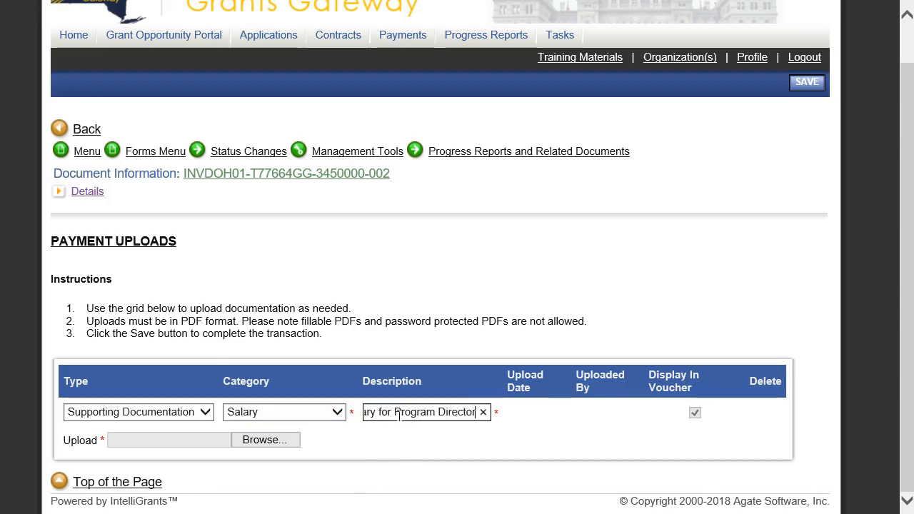
{"action": "left_click", "coordinate": [749, 304]}
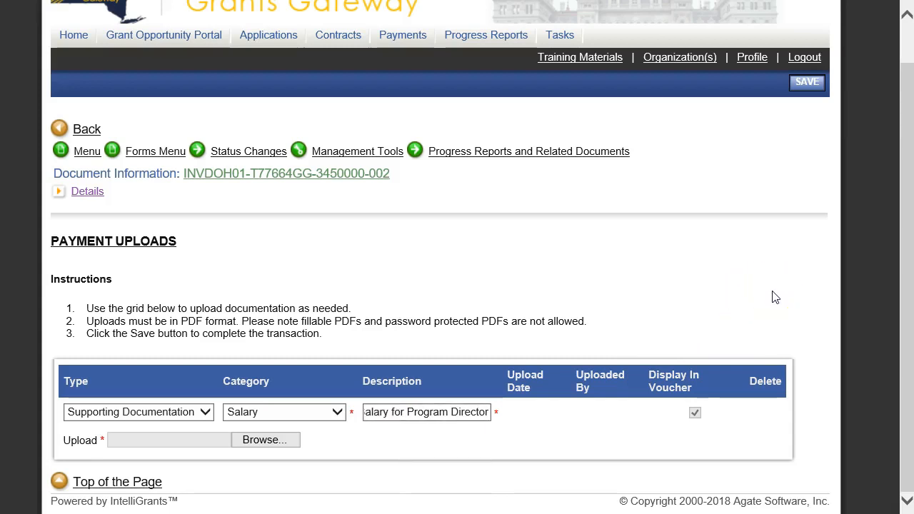
- Attach Sample Attachment.pdf from the Desktop folder to the salary documentation row and save the upload
{"action": "left_click", "coordinate": [264, 441]}
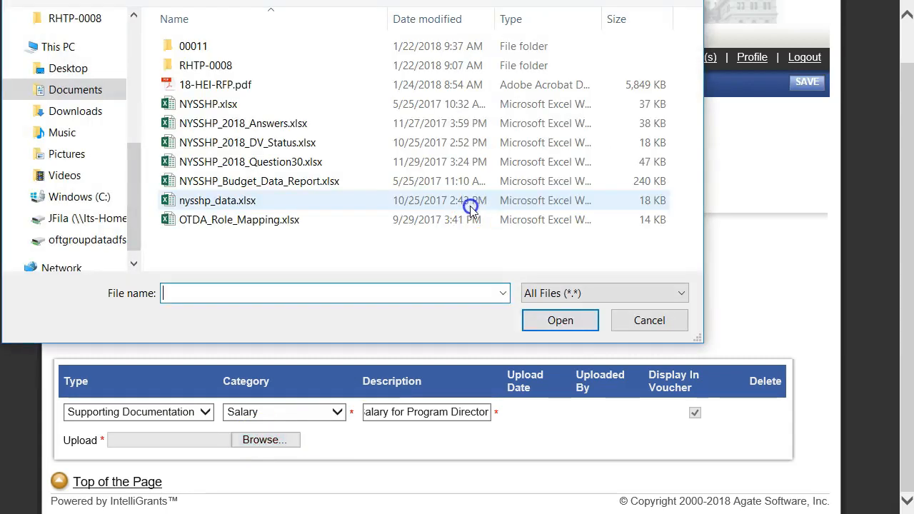
{"action": "left_click", "coordinate": [61, 72]}
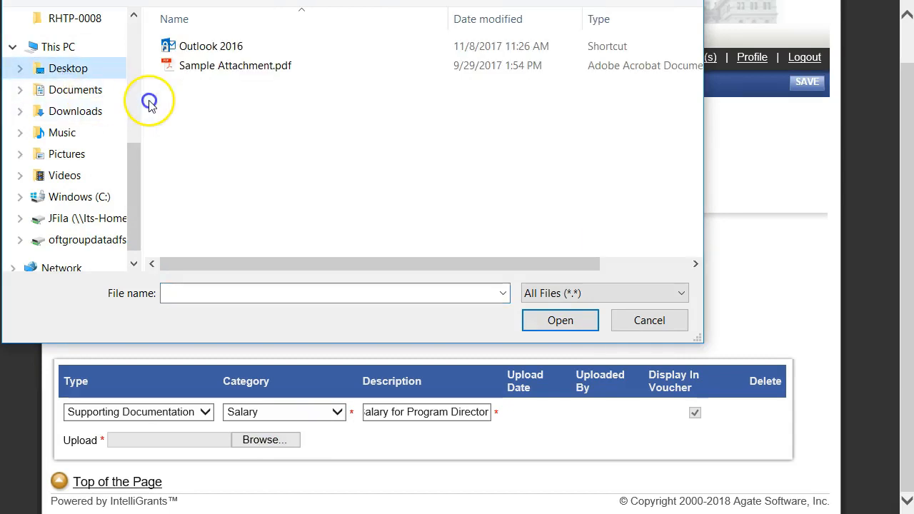
{"action": "double_click", "coordinate": [217, 66]}
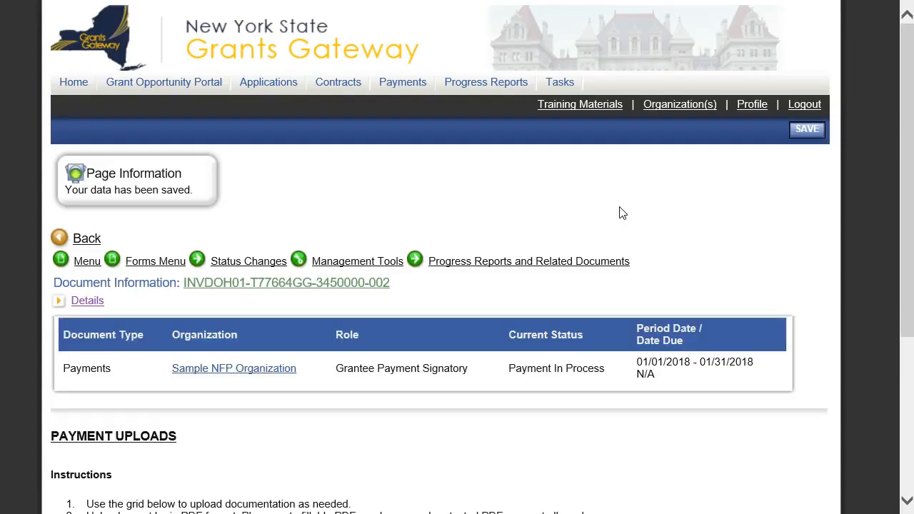
{"action": "scroll", "coordinate": [865, 340], "scroll_direction": "down", "scroll_amount": 1}
{"action": "scroll", "coordinate": [863, 340], "scroll_direction": "down", "scroll_amount": 3}
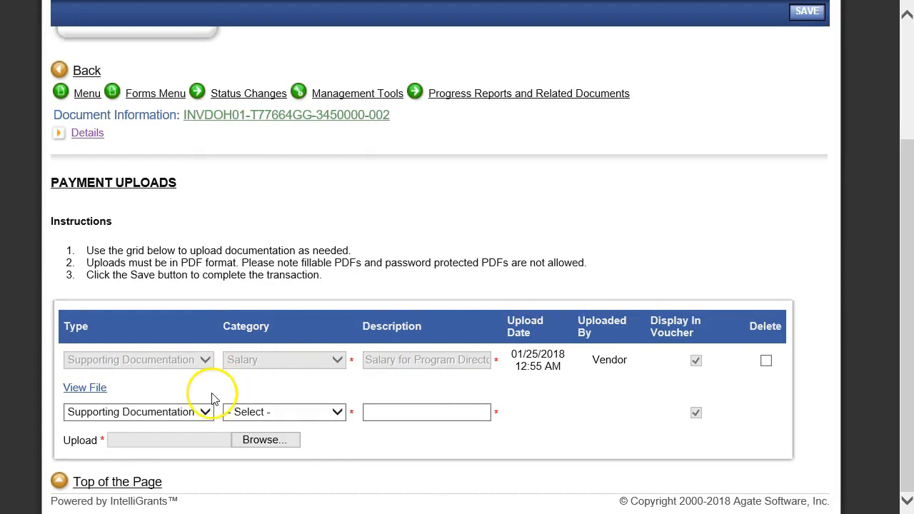
- Add a Contractual Services document described as "Invoice for XYZ trainer", attach Sample Attachment.pdf and save the upload
{"action": "left_click", "coordinate": [337, 412]}
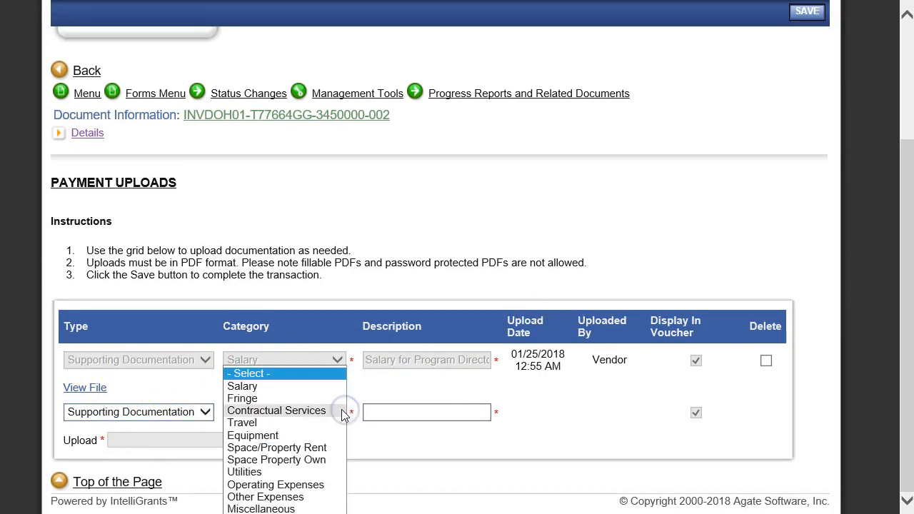
{"action": "left_click", "coordinate": [273, 413]}
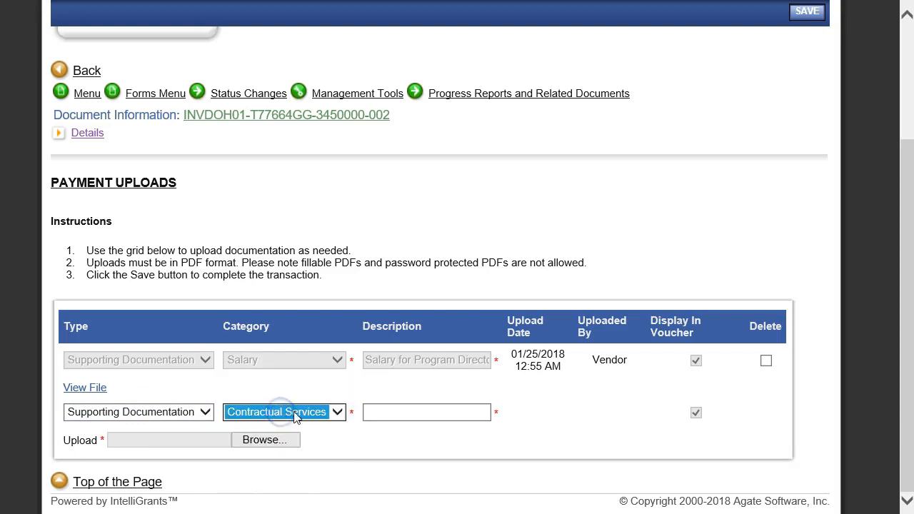
{"action": "left_click", "coordinate": [401, 412]}
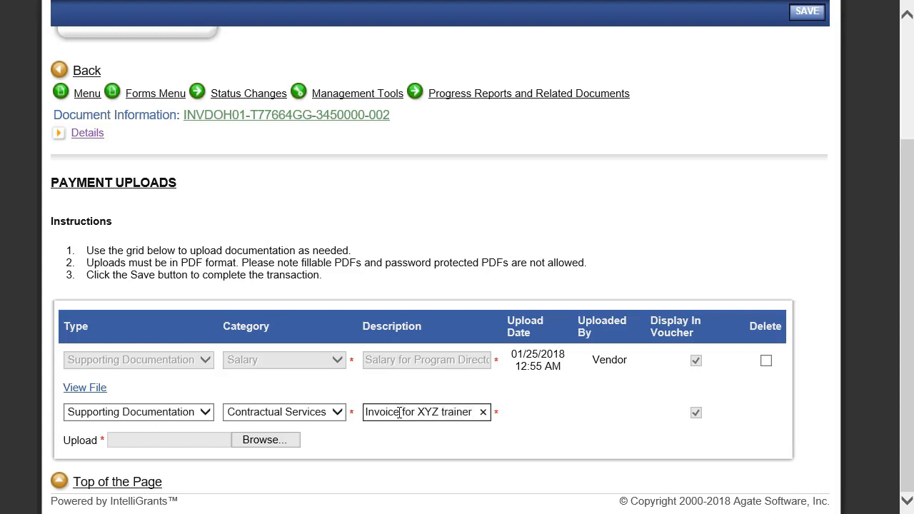
{"action": "left_click", "coordinate": [251, 438]}
{"action": "left_click", "coordinate": [248, 66]}
{"action": "double_click", "coordinate": [248, 66]}
{"action": "left_click", "coordinate": [810, 12]}
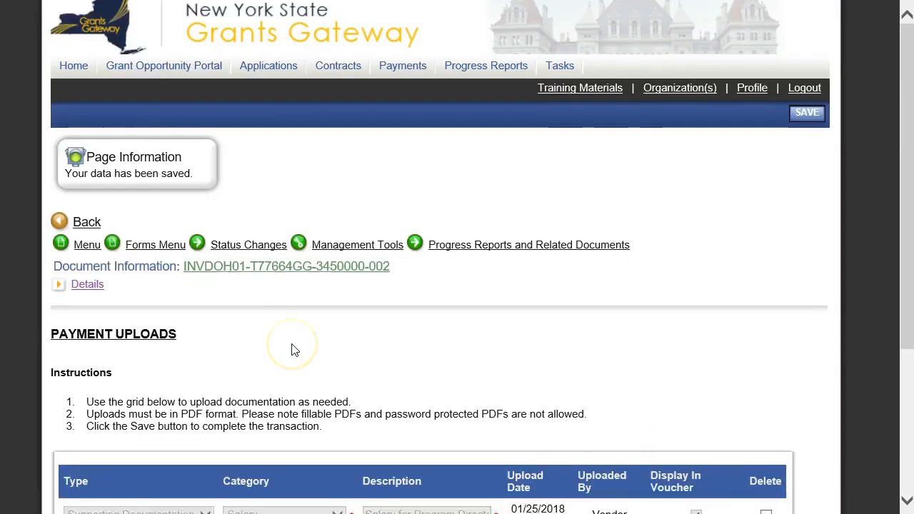
- Fill in another upload row with the Contractual Services category and the description "Proof of payment for XYZ trainer"
{"action": "scroll", "coordinate": [293, 350], "scroll_direction": "down", "scroll_amount": 3}
{"action": "left_click", "coordinate": [291, 412]}
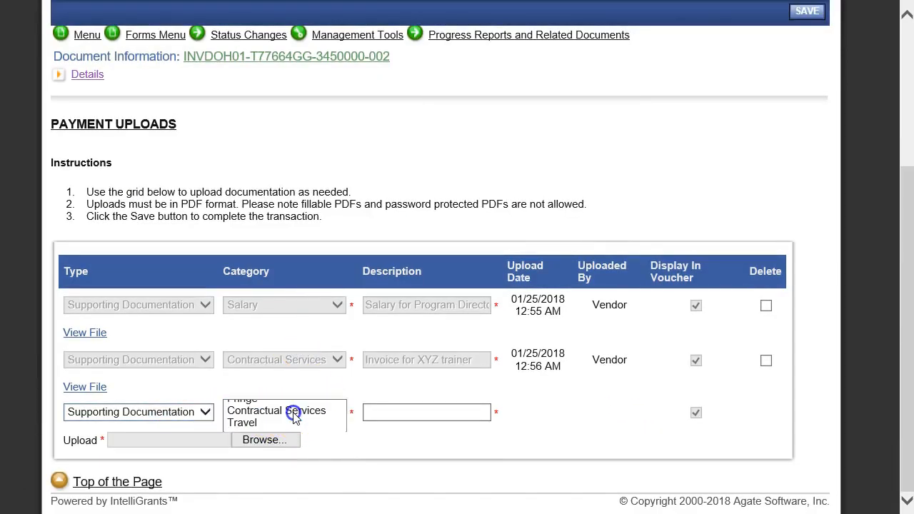
{"action": "left_click", "coordinate": [319, 413]}
{"action": "left_click", "coordinate": [406, 413]}
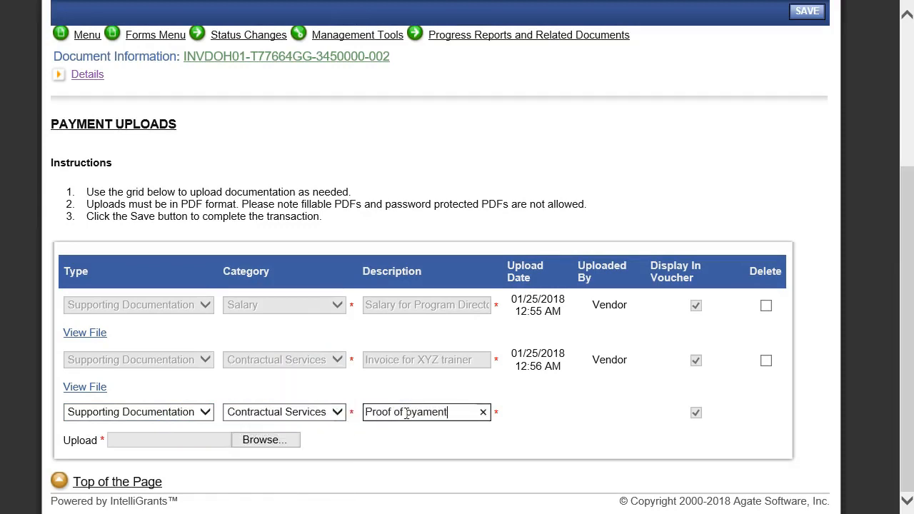
{"action": "type", "text": "Proof of payment for ZY"}
{"action": "type", "text": "YZ trainer"}
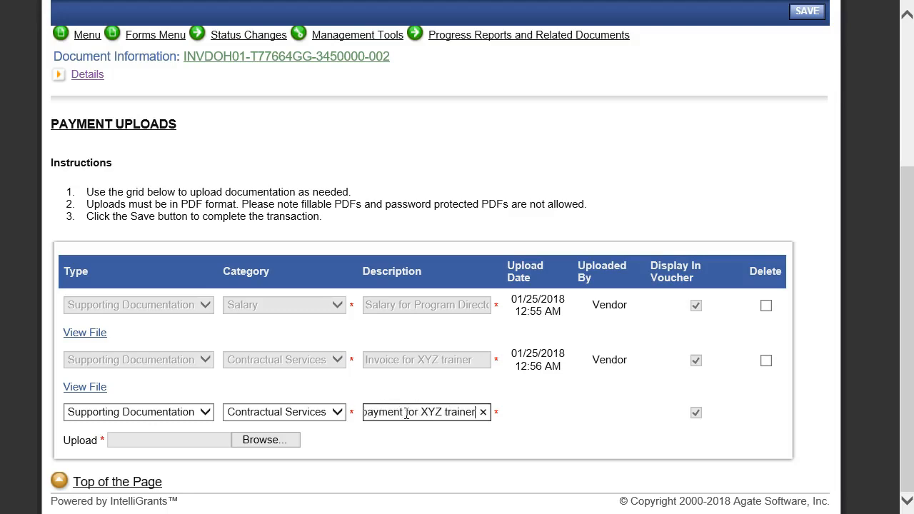
- Attach Sample Attachment.pdf from the Desktop folder to the proof-of-payment row and save the upload
{"action": "left_click", "coordinate": [261, 443]}
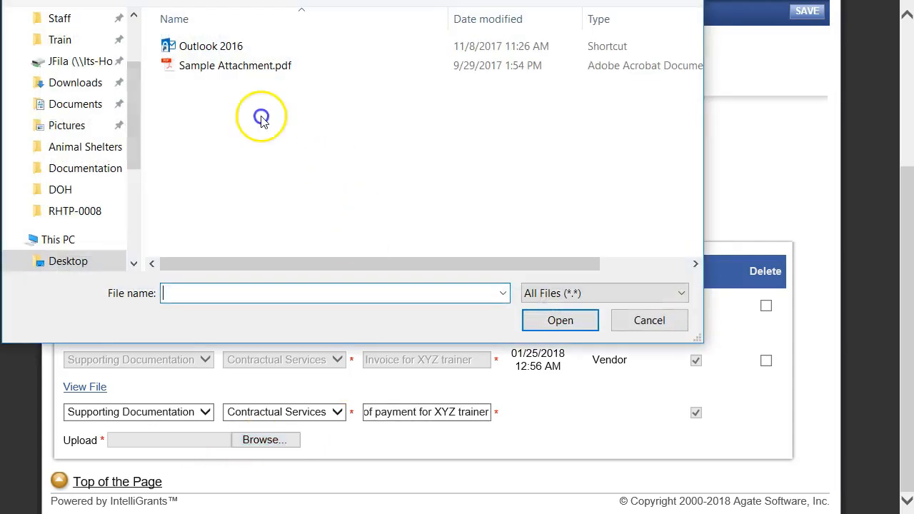
{"action": "double_click", "coordinate": [236, 65]}
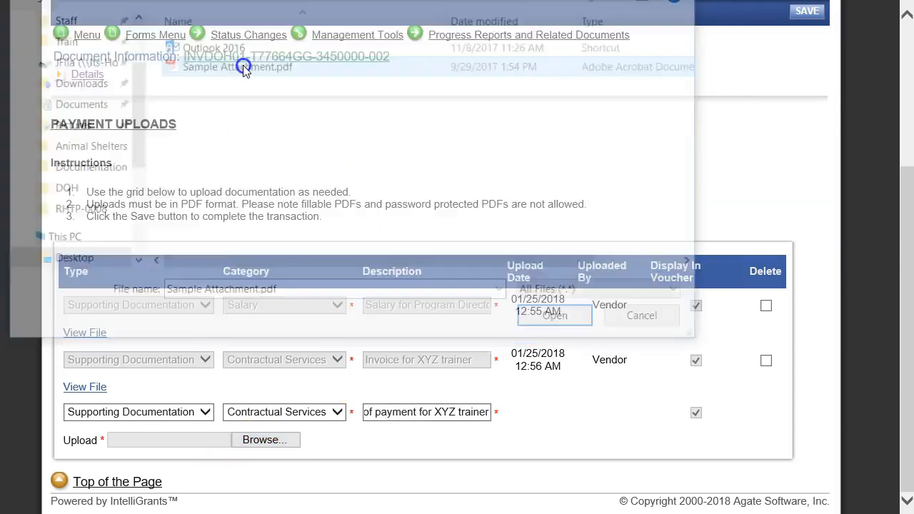
{"action": "left_click", "coordinate": [809, 12]}
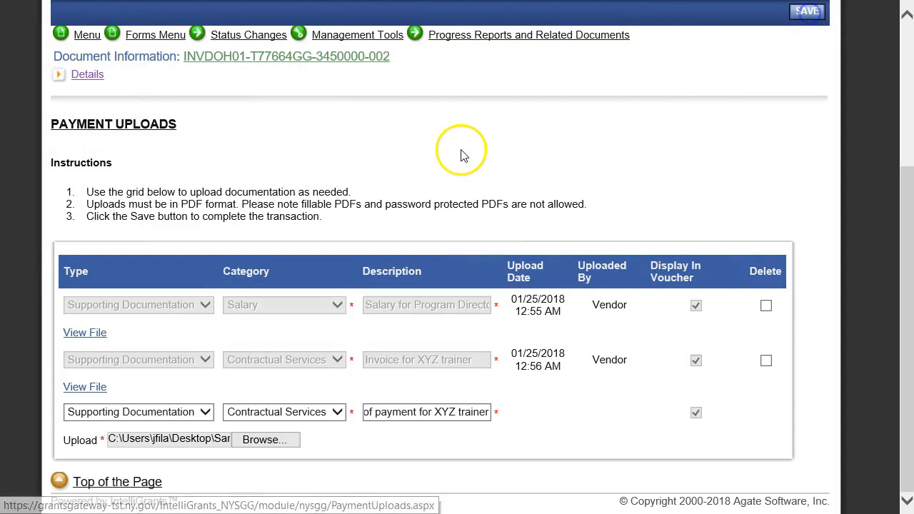
- Add an Other Expenses document described as "Inv and pmt for training matls 2", attach Sample Attachment.pdf and save the upload
{"action": "scroll", "coordinate": [402, 237], "scroll_direction": "down", "scroll_amount": 4}
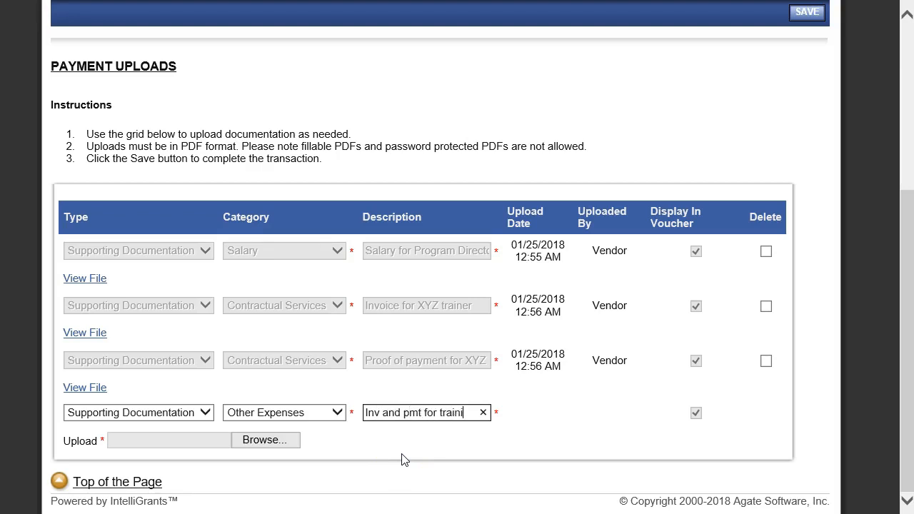
{"action": "type", "text": "matls 2"}
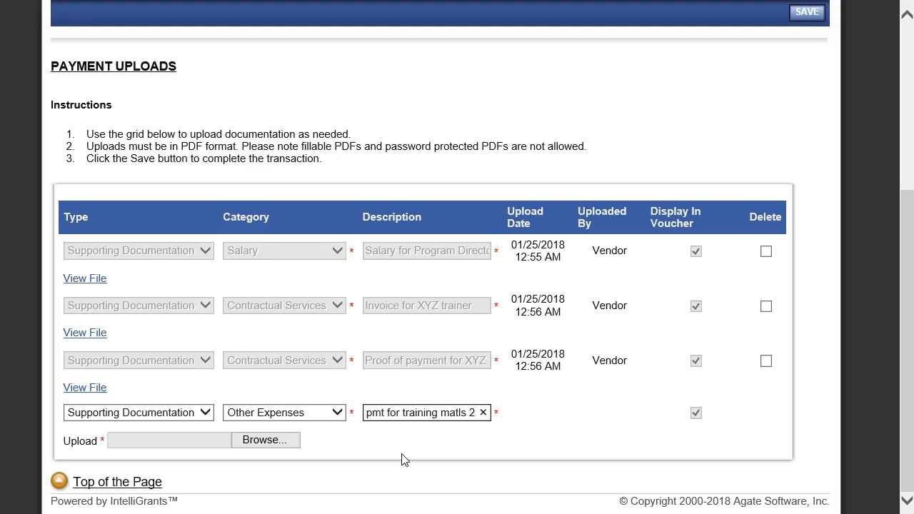
{"action": "left_click", "coordinate": [272, 441]}
{"action": "left_click", "coordinate": [240, 70]}
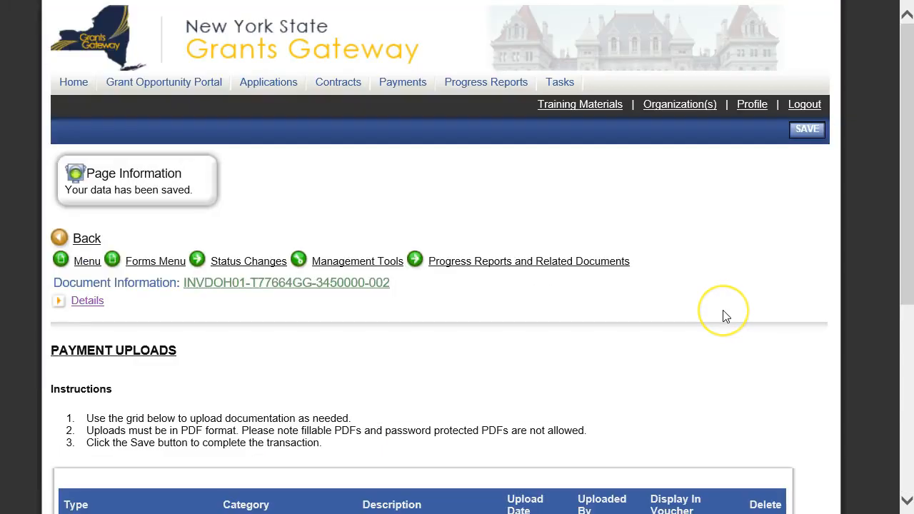
- Return to the payment's forms list and open the Payment Voucher Preview
{"action": "scroll", "coordinate": [725, 317], "scroll_direction": "down", "scroll_amount": 1}
{"action": "scroll", "coordinate": [316, 327], "scroll_direction": "up", "scroll_amount": 1}
{"action": "left_click", "coordinate": [145, 262]}
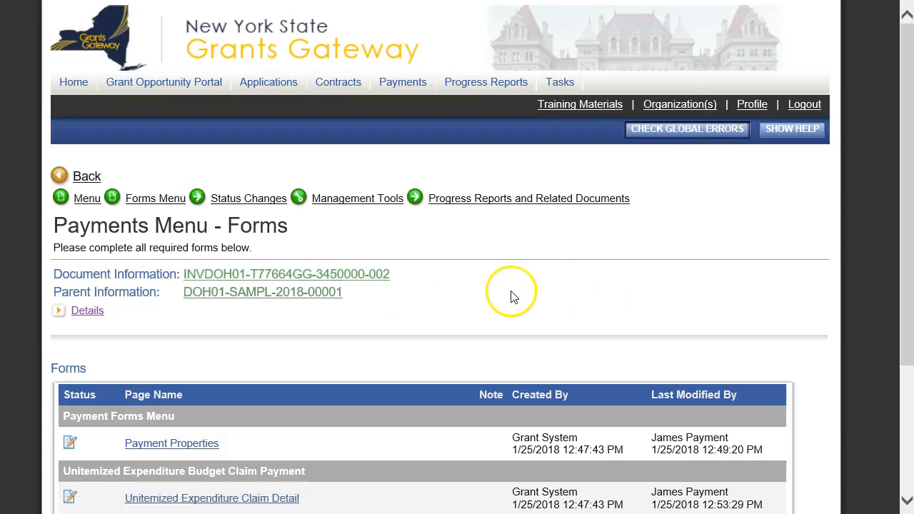
{"action": "scroll", "coordinate": [508, 296], "scroll_direction": "down", "scroll_amount": 3}
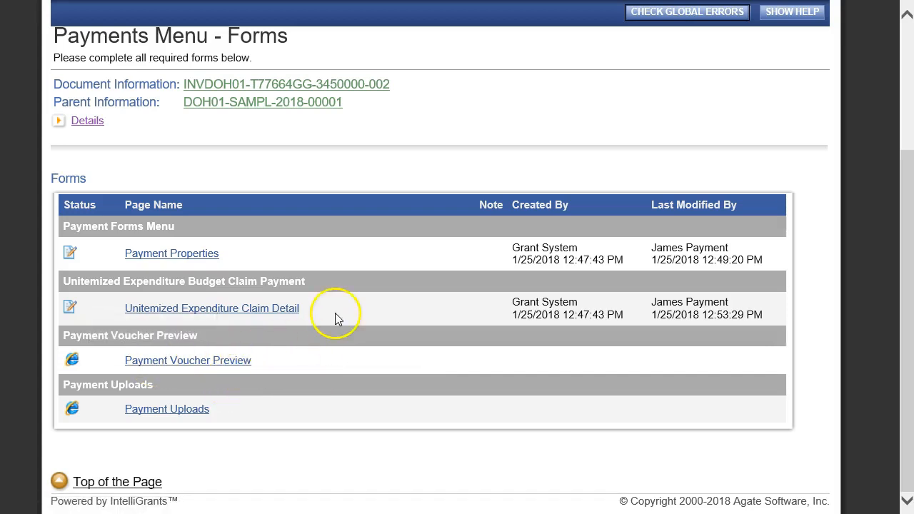
{"action": "left_click", "coordinate": [203, 362]}
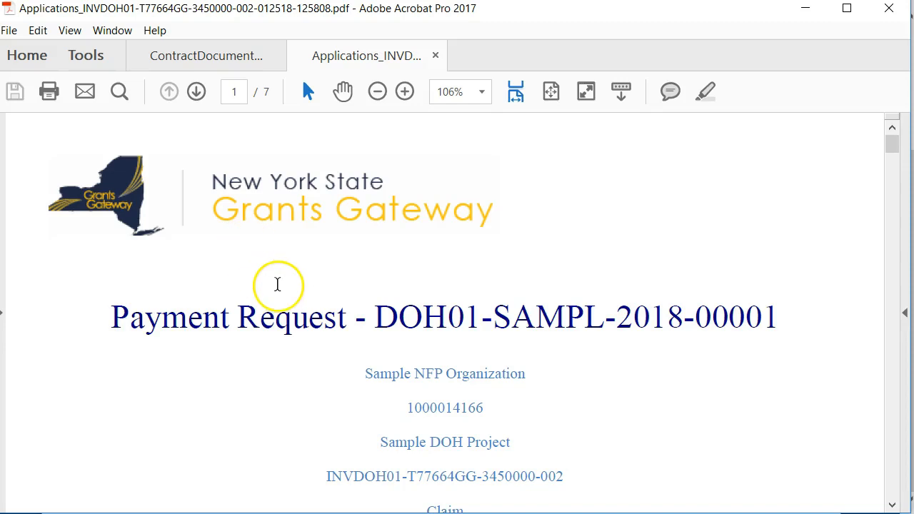
- Examine the voucher preview's cover page, including the application number, organization, project, payment number and payment type
{"action": "scroll", "coordinate": [417, 211], "scroll_direction": "down", "scroll_amount": 3}
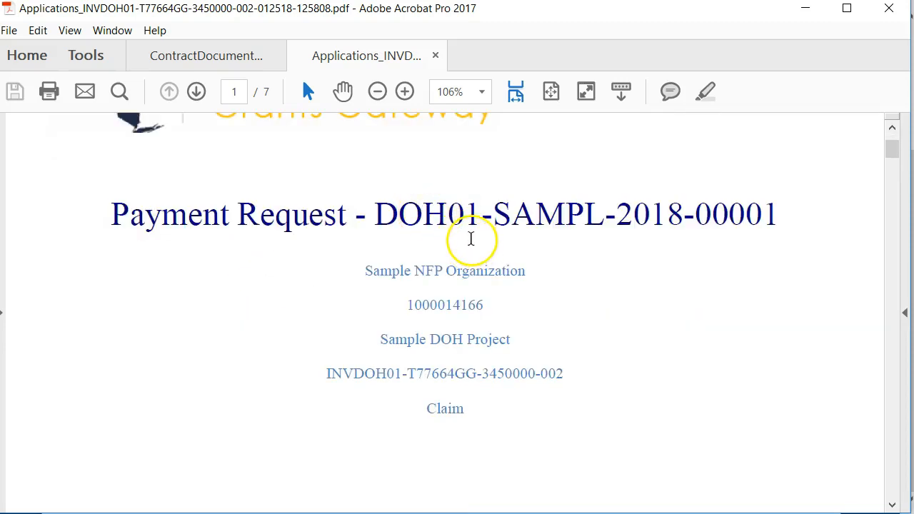
{"action": "left_click_drag", "start_coordinate": [773, 215], "coordinate": [620, 323]}
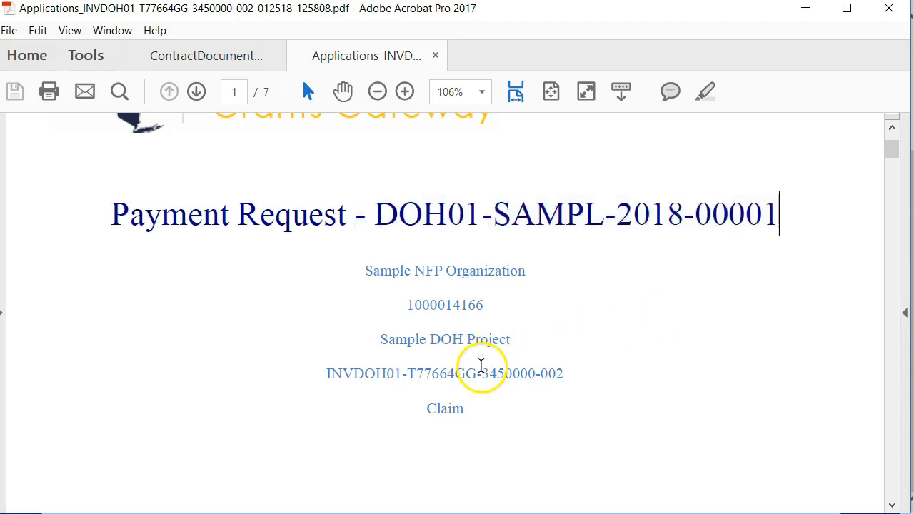
{"action": "left_click_drag", "start_coordinate": [537, 374], "coordinate": [357, 380]}
{"action": "left_click", "coordinate": [538, 377]}
{"action": "left_click_drag", "start_coordinate": [570, 373], "coordinate": [352, 373]}
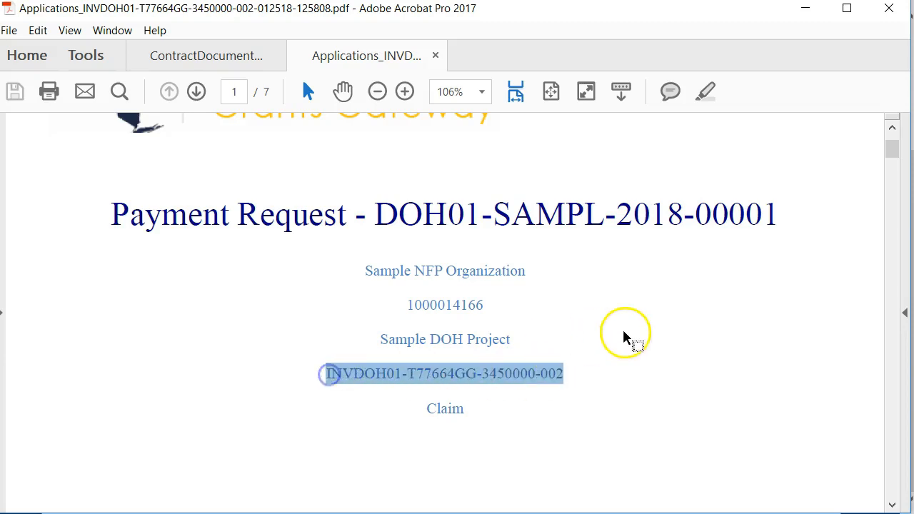
{"action": "left_click", "coordinate": [599, 323]}
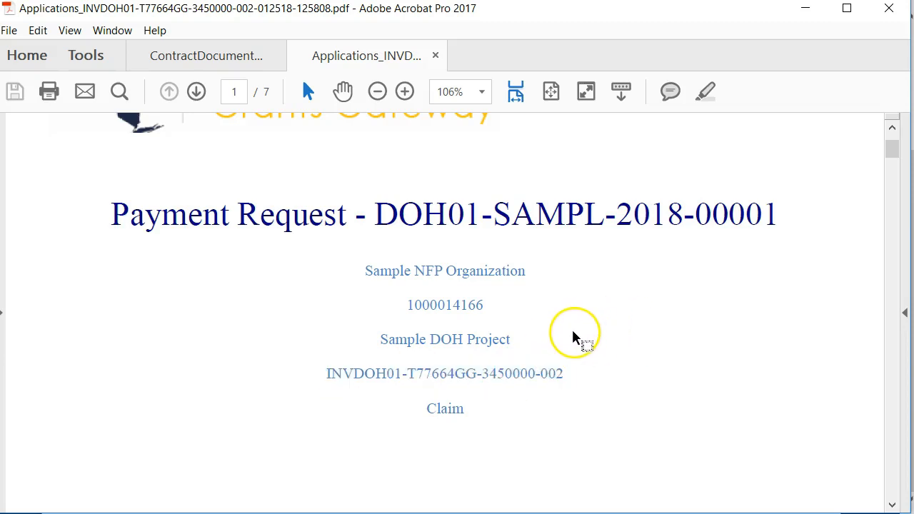
{"action": "scroll", "coordinate": [582, 347], "scroll_direction": "down", "scroll_amount": 4}
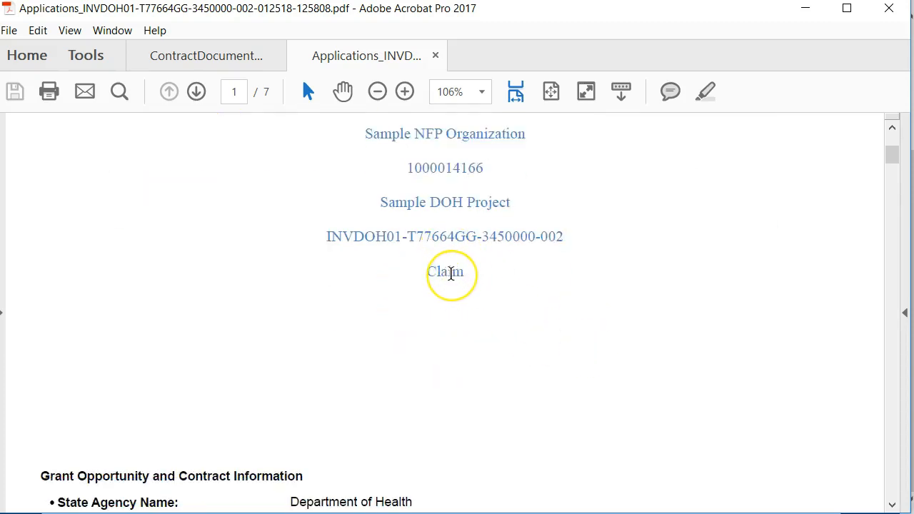
- Check the voucher's grant opportunity, contract and payment information, particularly the payment period and the requested and audited payment amounts
{"action": "scroll", "coordinate": [378, 333], "scroll_direction": "down", "scroll_amount": 8}
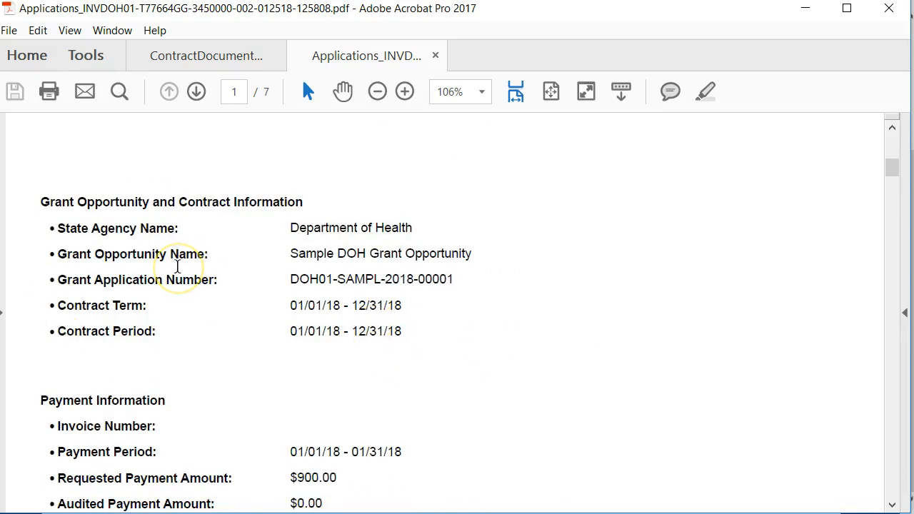
{"action": "scroll", "coordinate": [196, 270], "scroll_direction": "down", "scroll_amount": 5}
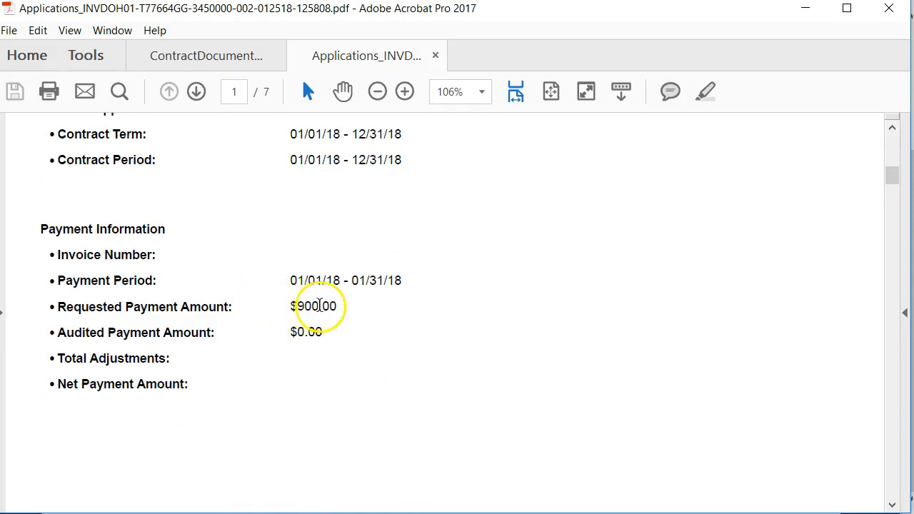
{"action": "left_click_drag", "start_coordinate": [337, 308], "coordinate": [302, 309]}
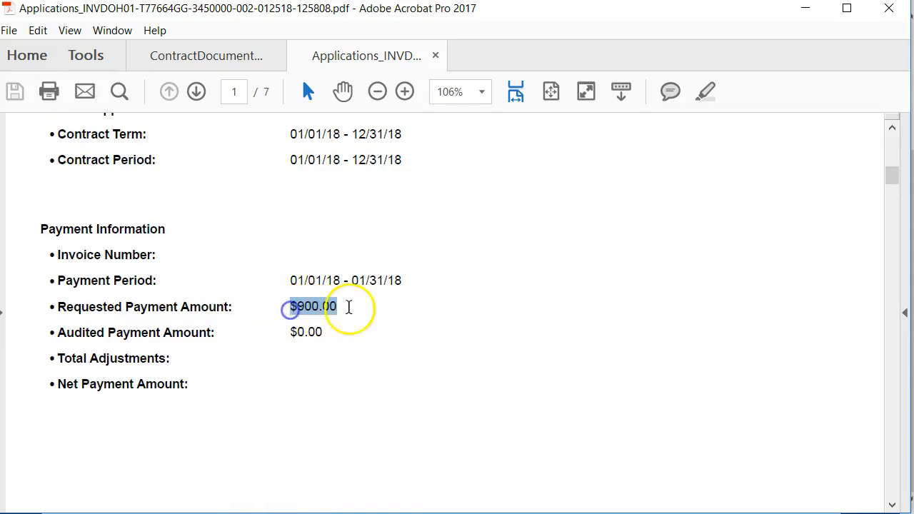
{"action": "left_click", "coordinate": [394, 312]}
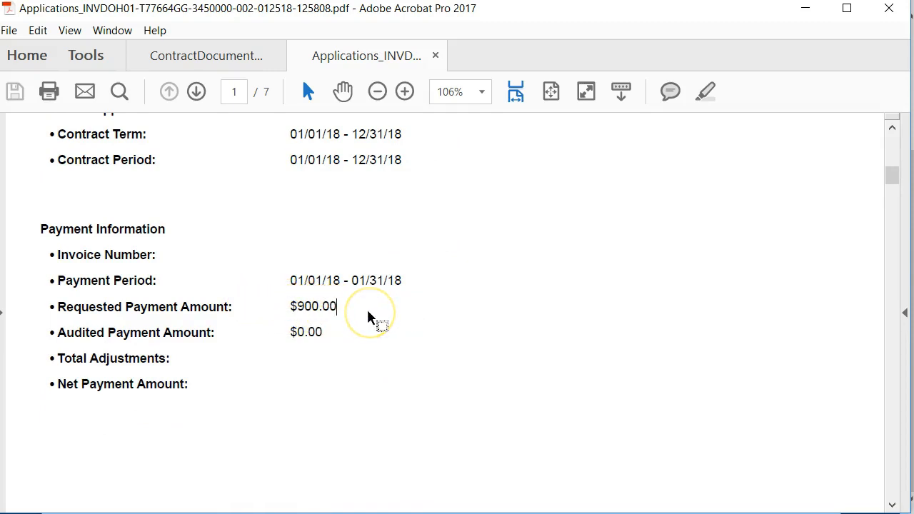
{"action": "left_click", "coordinate": [338, 322]}
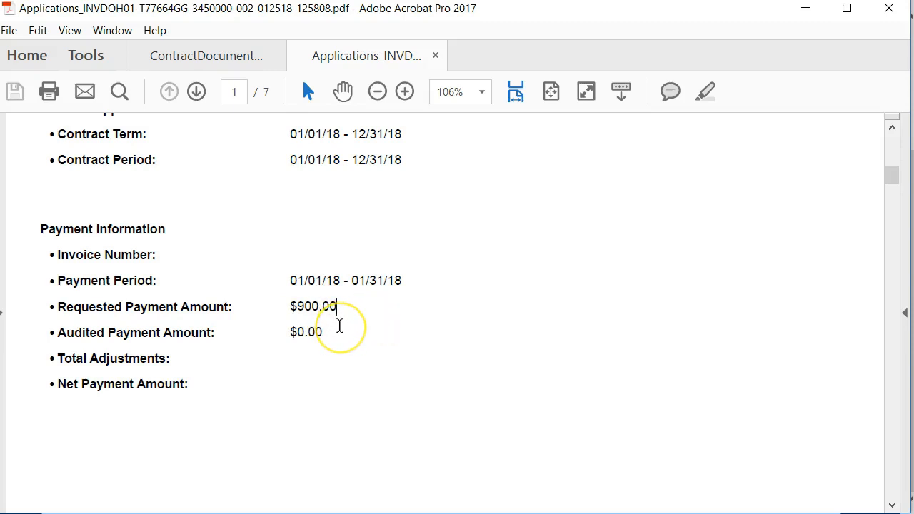
{"action": "left_click", "coordinate": [348, 326]}
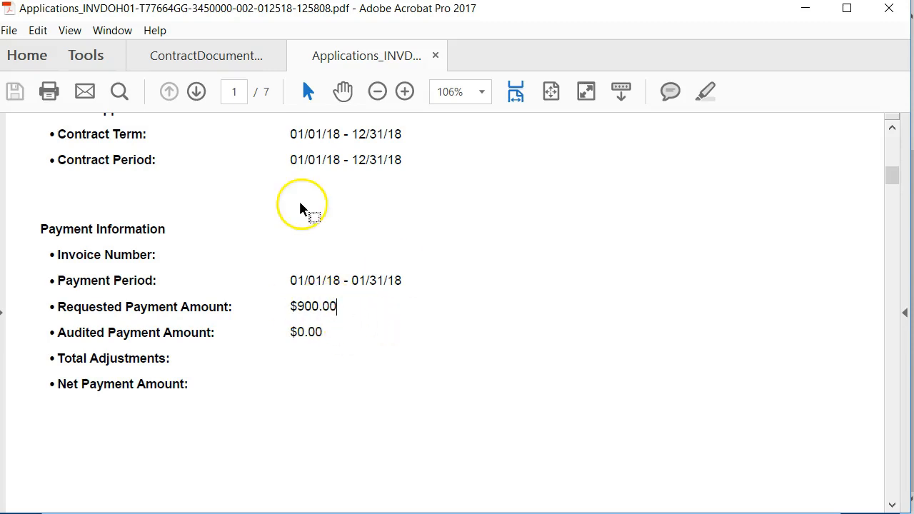
- Review the voucher's Unitemized Expenditure Claim Detail, covering the Grant Funds and Match Funds tables, vendor comments and Payee Certification
{"action": "scroll", "coordinate": [299, 343], "scroll_direction": "down", "scroll_amount": 3}
{"action": "scroll", "coordinate": [298, 343], "scroll_direction": "down", "scroll_amount": 9}
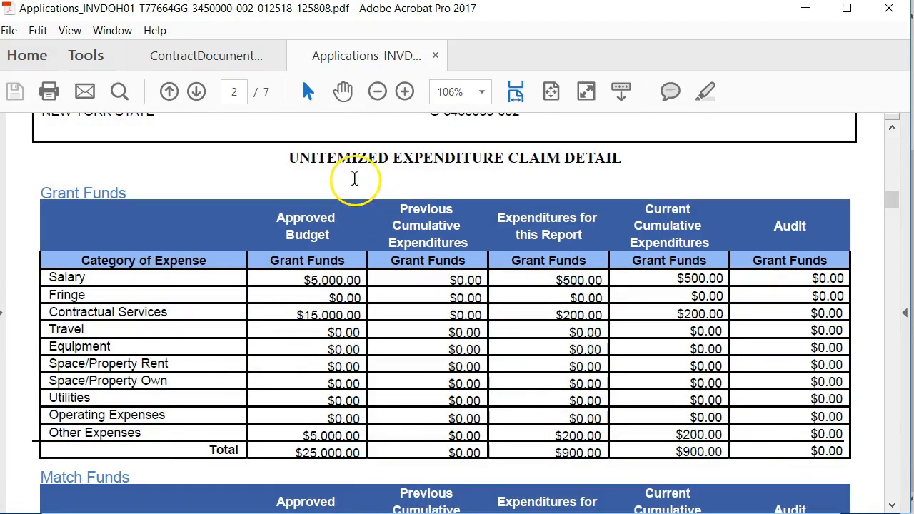
{"action": "scroll", "coordinate": [398, 270], "scroll_direction": "down", "scroll_amount": 2}
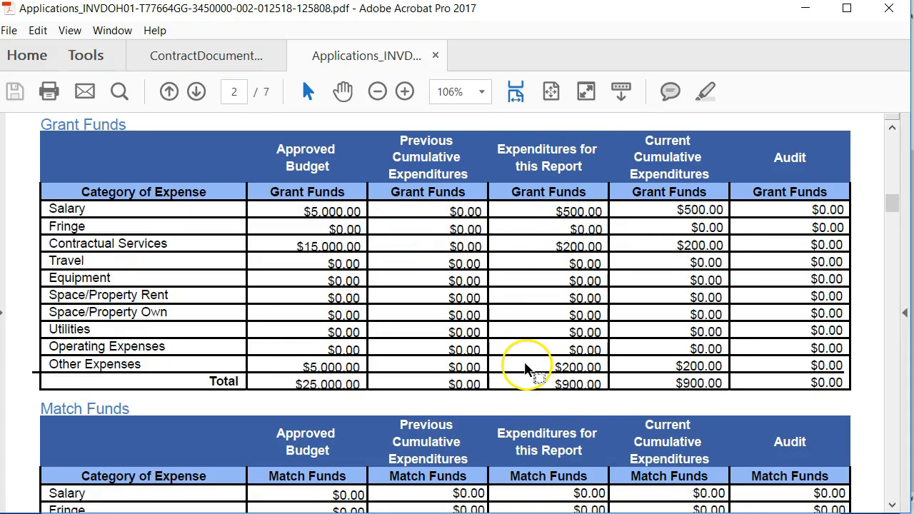
{"action": "scroll", "coordinate": [541, 347], "scroll_direction": "down", "scroll_amount": 9}
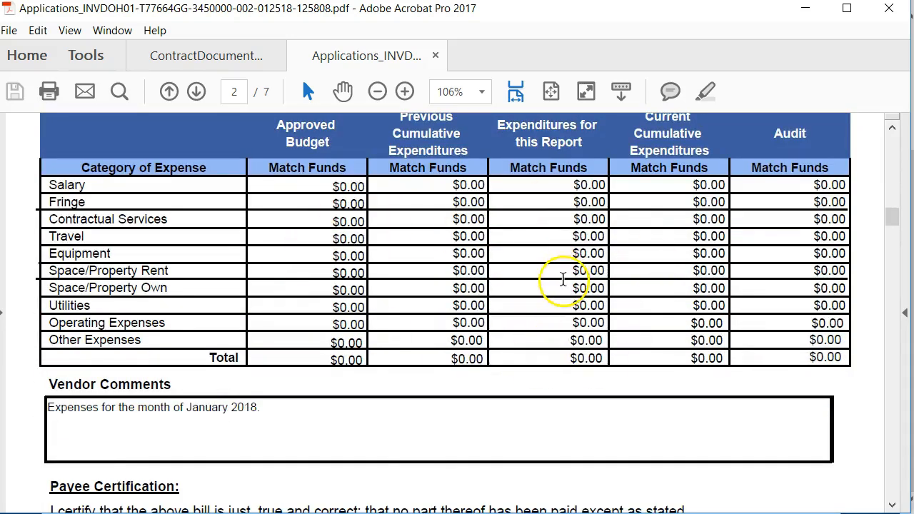
{"action": "scroll", "coordinate": [514, 286], "scroll_direction": "down", "scroll_amount": 3}
{"action": "scroll", "coordinate": [198, 317], "scroll_direction": "down", "scroll_amount": 5}
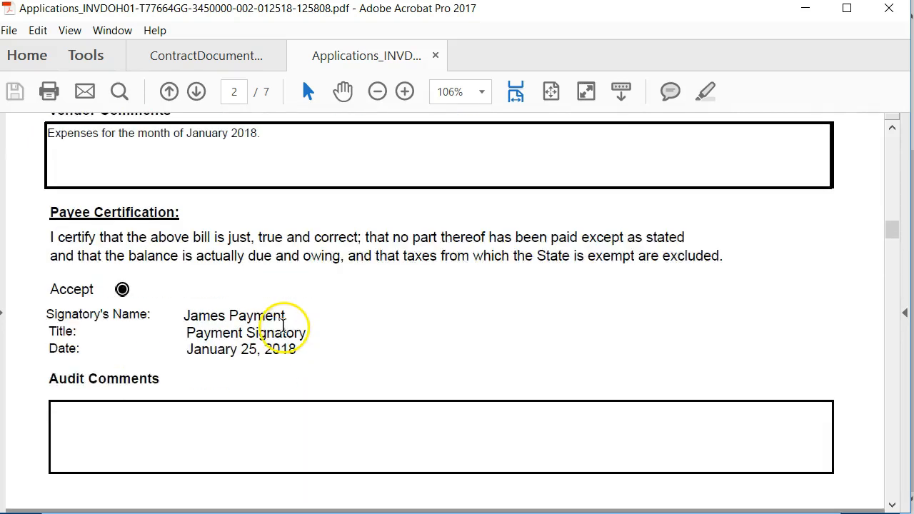
- Inspect the voucher's Attachments section, checking the type, category, description and upload details of each supporting document
{"action": "scroll", "coordinate": [286, 292], "scroll_direction": "down", "scroll_amount": 15}
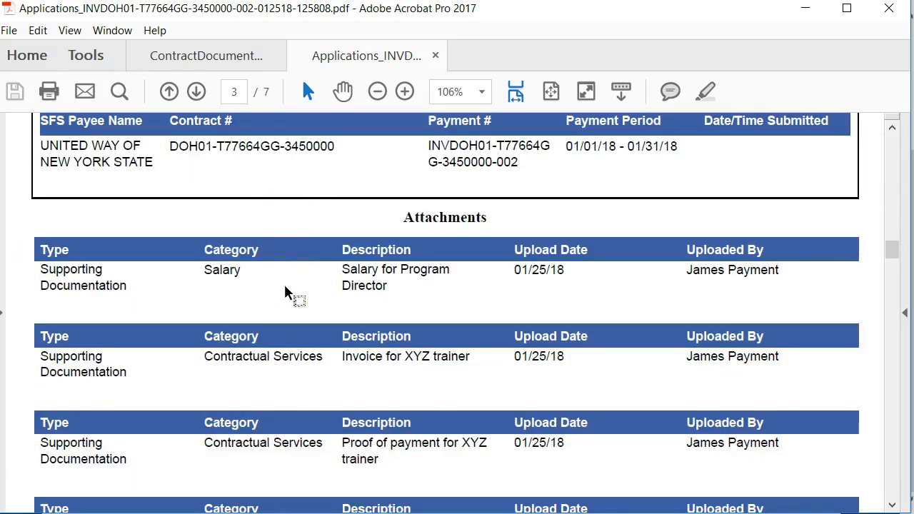
{"action": "left_click", "coordinate": [282, 294]}
{"action": "scroll", "coordinate": [279, 294], "scroll_direction": "down", "scroll_amount": 3}
{"action": "scroll", "coordinate": [279, 295], "scroll_direction": "up", "scroll_amount": 2}
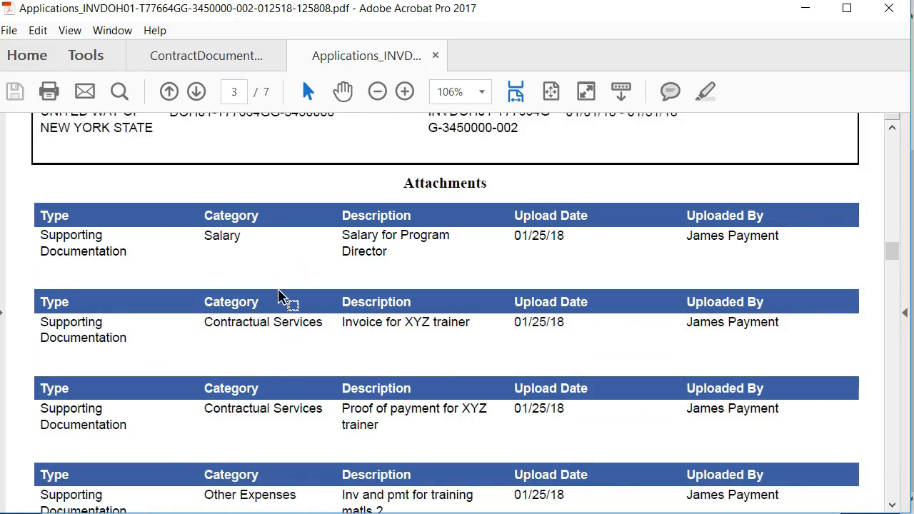
{"action": "scroll", "coordinate": [282, 298], "scroll_direction": "down", "scroll_amount": 1}
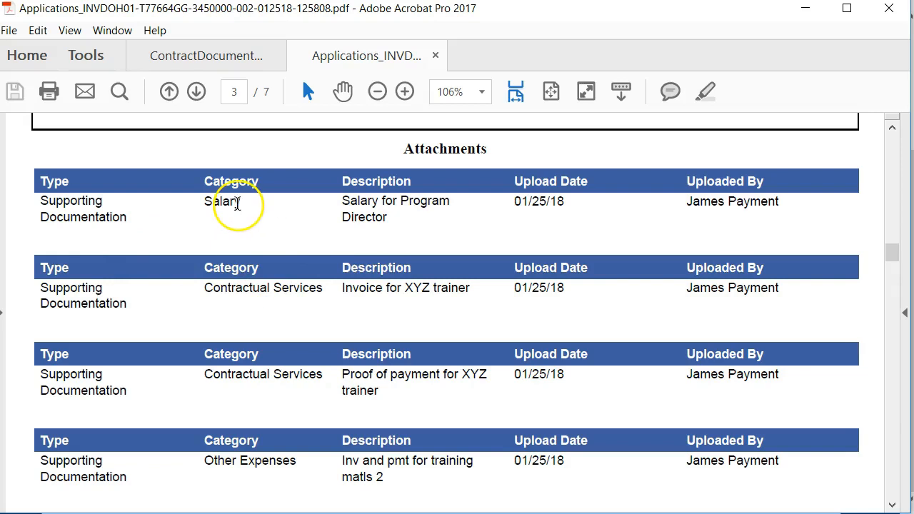
{"action": "scroll", "coordinate": [245, 250], "scroll_direction": "down", "scroll_amount": 2}
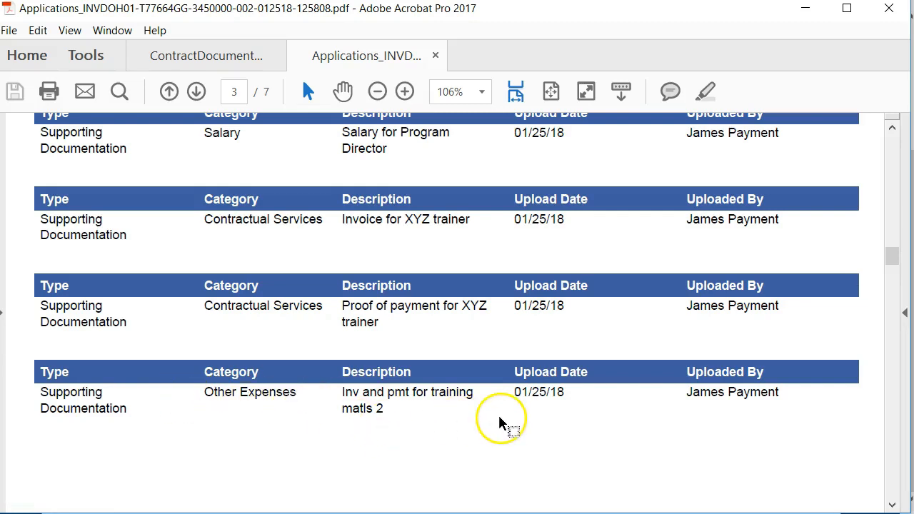
- Compare the voucher's Attachments list with the first attachment page that follows it
{"action": "scroll", "coordinate": [385, 263], "scroll_direction": "up", "scroll_amount": 1}
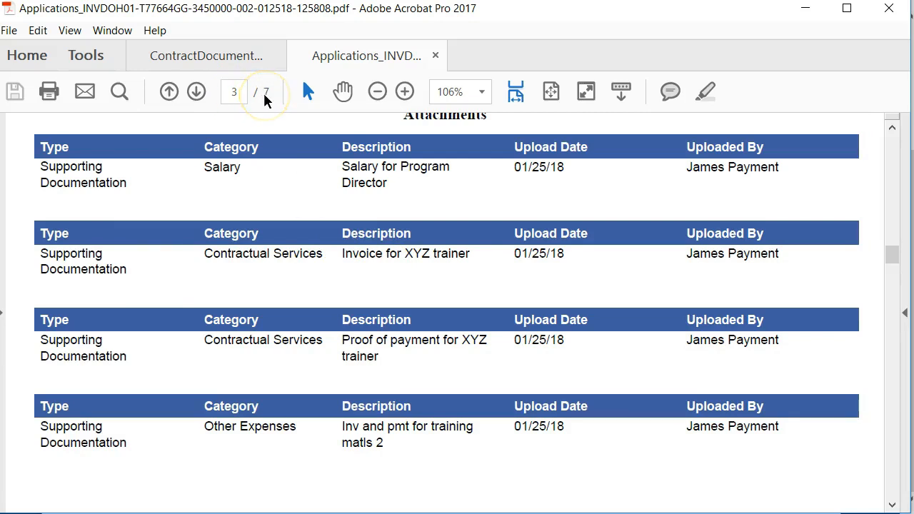
{"action": "scroll", "coordinate": [347, 377], "scroll_direction": "down", "scroll_amount": 15}
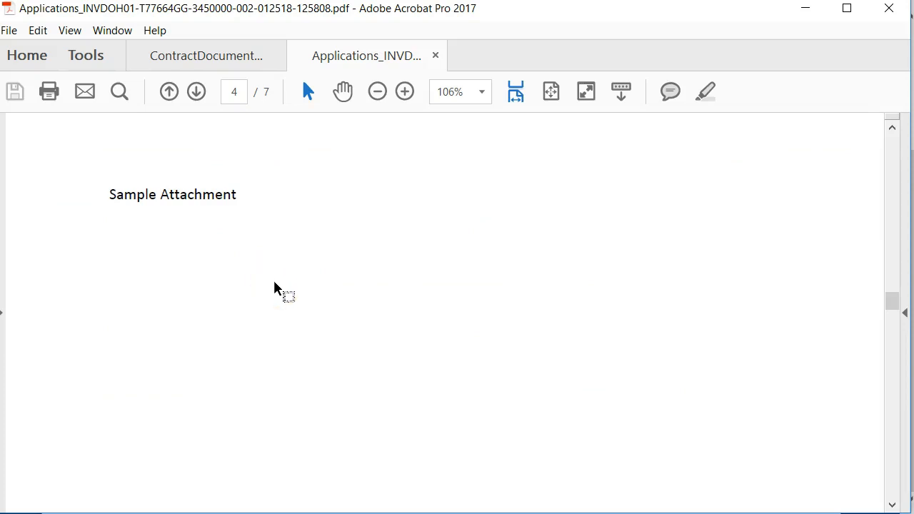
{"action": "scroll", "coordinate": [275, 288], "scroll_direction": "up", "scroll_amount": 3}
{"action": "scroll", "coordinate": [275, 288], "scroll_direction": "down", "scroll_amount": 4}
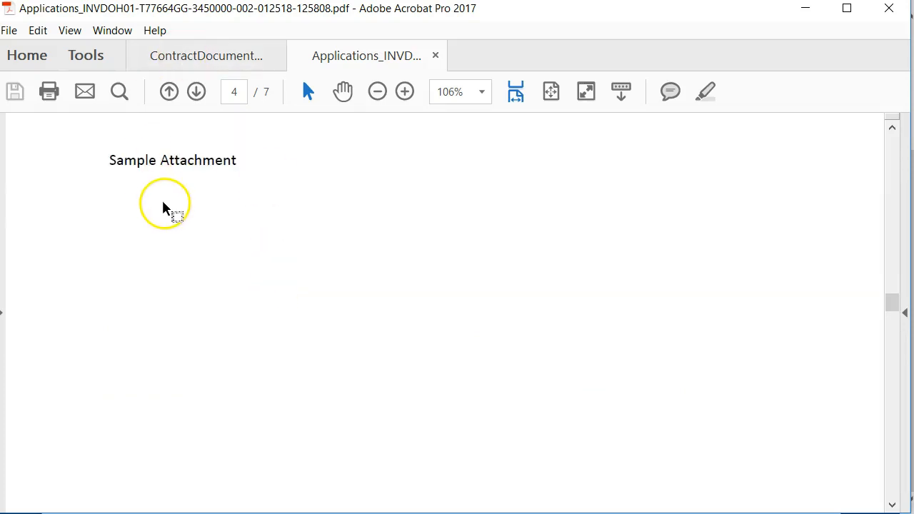
{"action": "scroll", "coordinate": [186, 199], "scroll_direction": "up", "scroll_amount": 1}
{"action": "scroll", "coordinate": [225, 326], "scroll_direction": "up", "scroll_amount": 15}
{"action": "scroll", "coordinate": [237, 336], "scroll_direction": "down", "scroll_amount": 1}
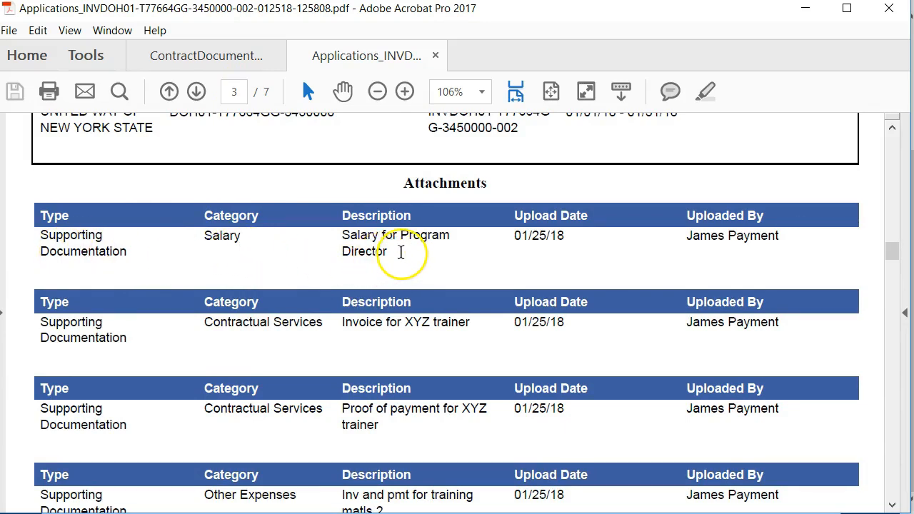
- Page through the remaining attachment pages of the voucher PDF to the end of the document
{"action": "scroll", "coordinate": [198, 288], "scroll_direction": "down", "scroll_amount": 2}
{"action": "scroll", "coordinate": [343, 307], "scroll_direction": "down", "scroll_amount": 12}
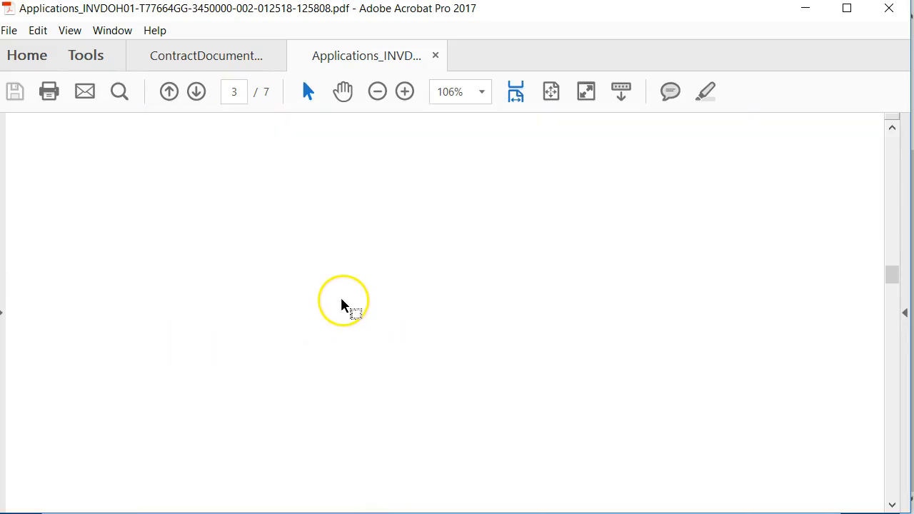
{"action": "scroll", "coordinate": [332, 336], "scroll_direction": "down", "scroll_amount": 6}
{"action": "scroll", "coordinate": [212, 265], "scroll_direction": "down", "scroll_amount": 5}
{"action": "scroll", "coordinate": [212, 265], "scroll_direction": "up", "scroll_amount": 1}
{"action": "scroll", "coordinate": [211, 255], "scroll_direction": "down", "scroll_amount": 3}
{"action": "scroll", "coordinate": [211, 255], "scroll_direction": "down", "scroll_amount": 10}
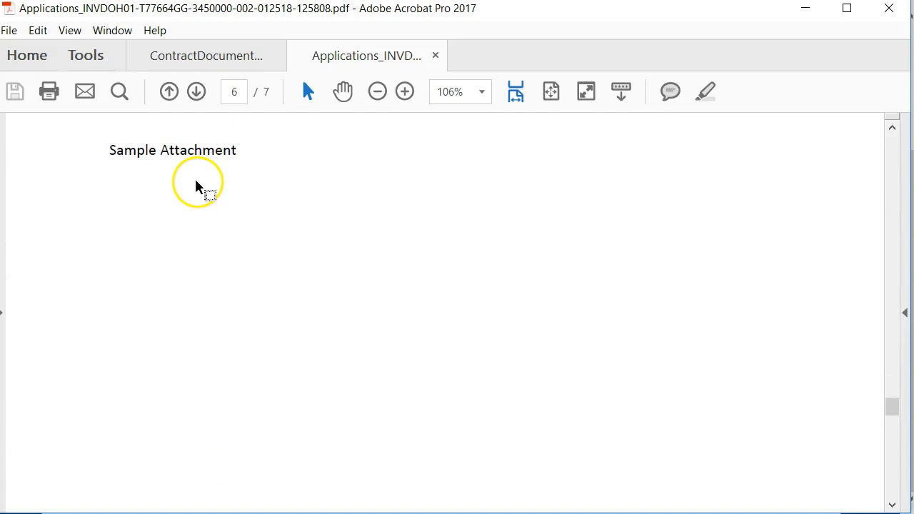
{"action": "scroll", "coordinate": [251, 238], "scroll_direction": "down", "scroll_amount": 10}
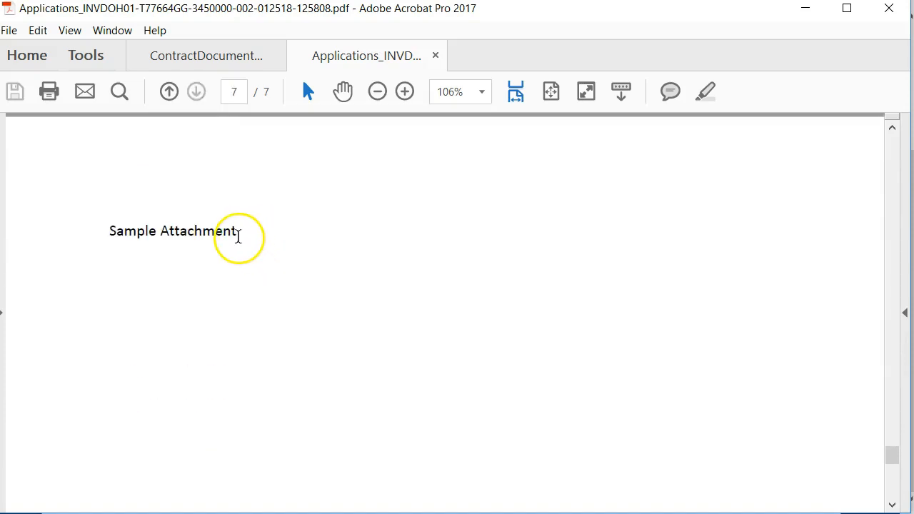
{"action": "scroll", "coordinate": [238, 237], "scroll_direction": "down", "scroll_amount": 5}
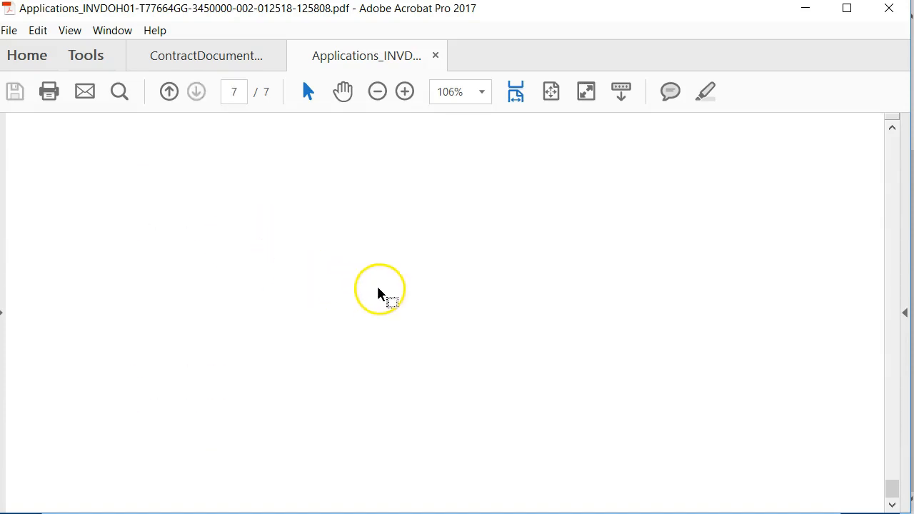
{"action": "scroll", "coordinate": [394, 298], "scroll_direction": "up", "scroll_amount": 10}
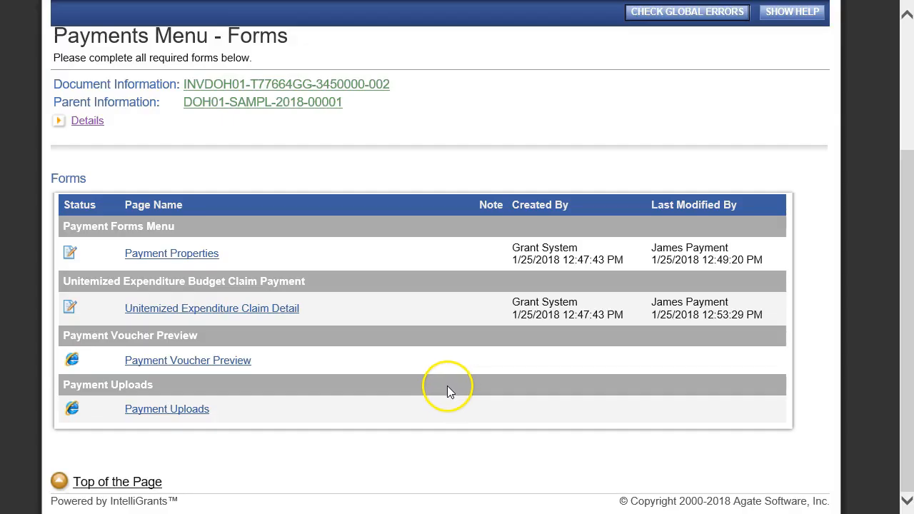
- Starting from the home page, search contracts with the grant opportunity name "sample", open the contract and display its related documents
{"action": "scroll", "coordinate": [448, 390], "scroll_direction": "up", "scroll_amount": 3}
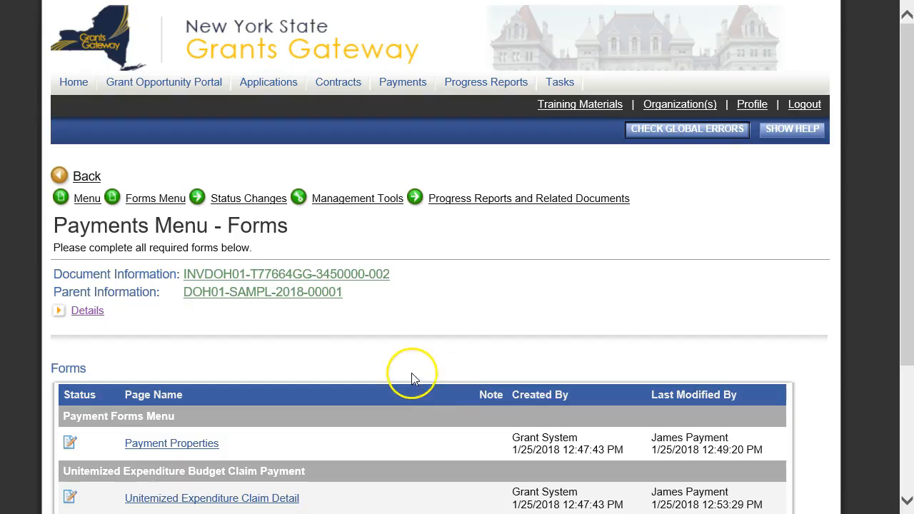
{"action": "left_click", "coordinate": [72, 83]}
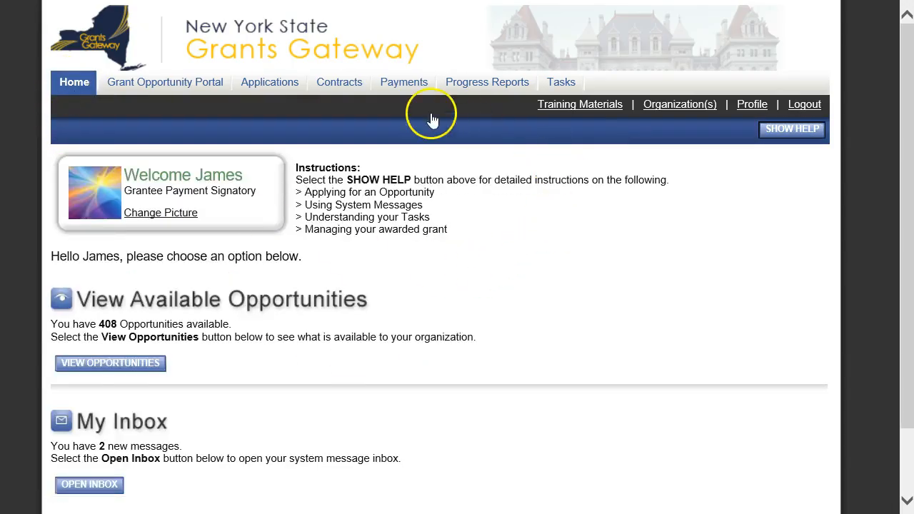
{"action": "left_click", "coordinate": [340, 82]}
{"action": "scroll", "coordinate": [461, 284], "scroll_direction": "down", "scroll_amount": 3}
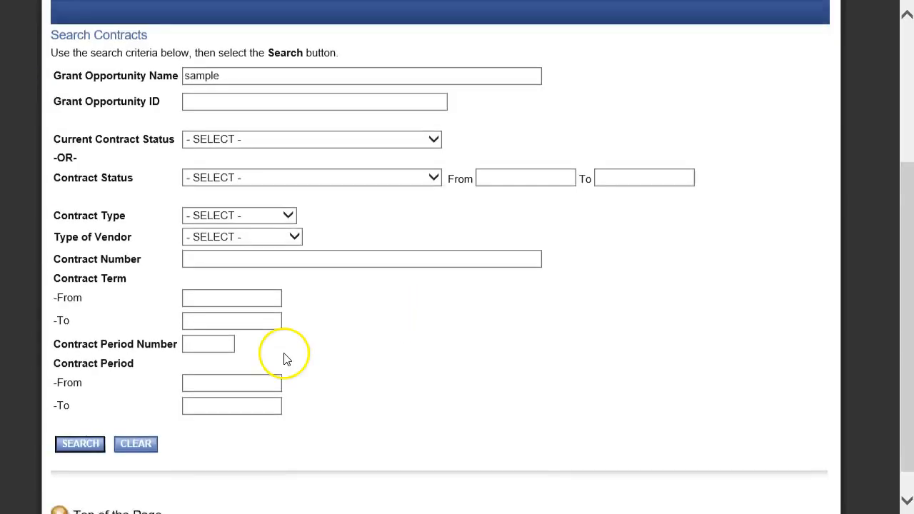
{"action": "left_click", "coordinate": [81, 442]}
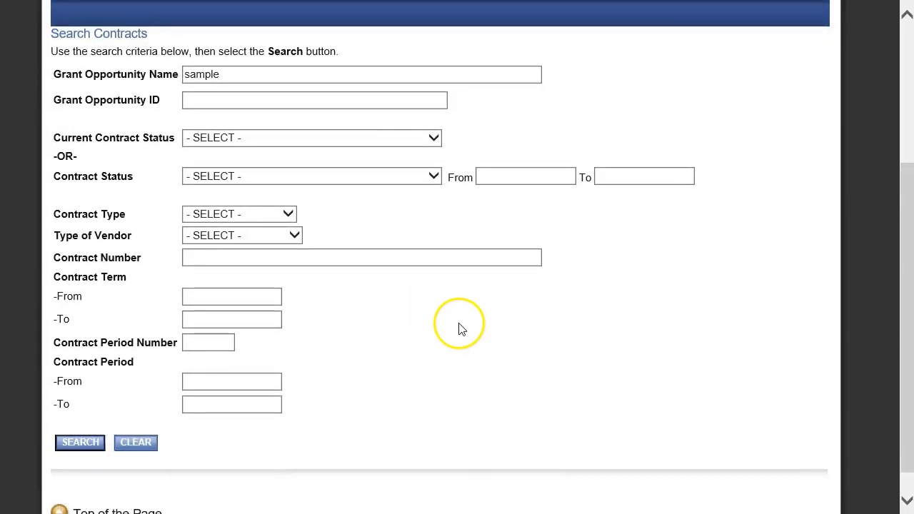
{"action": "left_click", "coordinate": [120, 398]}
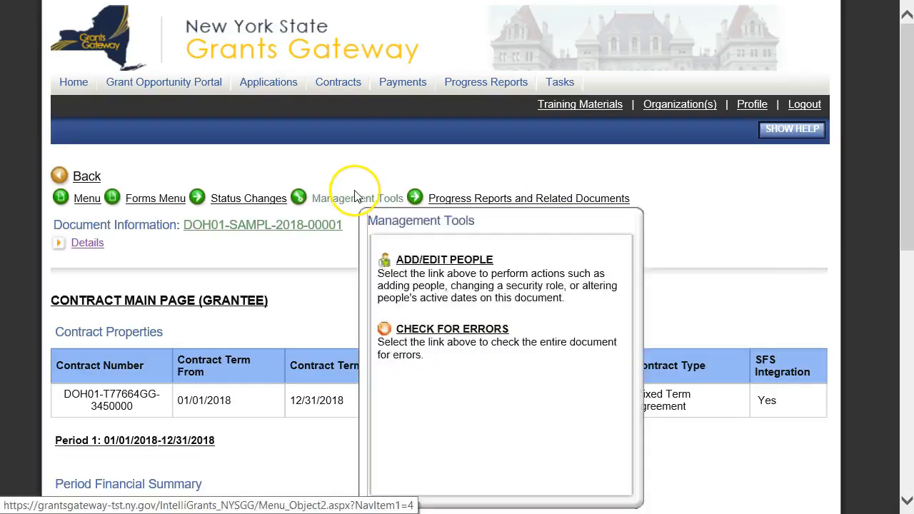
{"action": "mouse_move", "coordinate": [489, 203]}
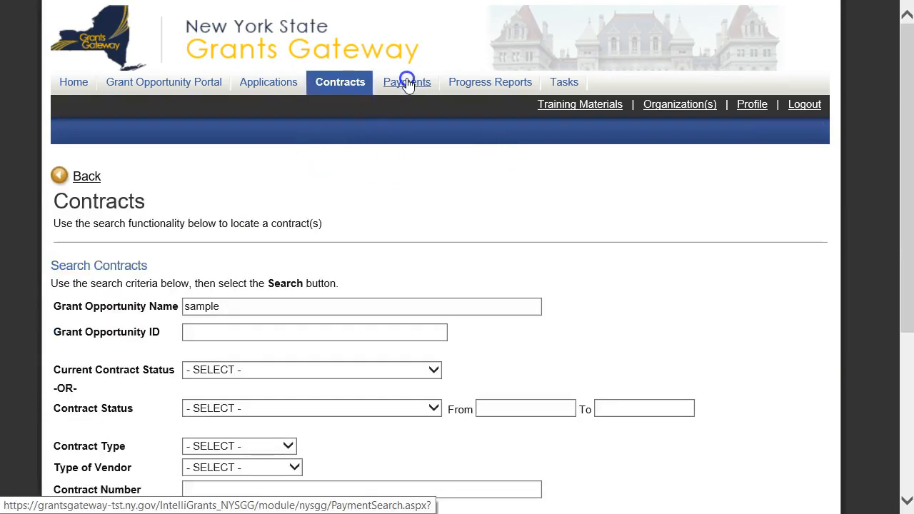
- Search payments without any criteria and open the Claim payment for the 01/01/2018 - 01/31/2018 reporting period
{"action": "left_click", "coordinate": [405, 81]}
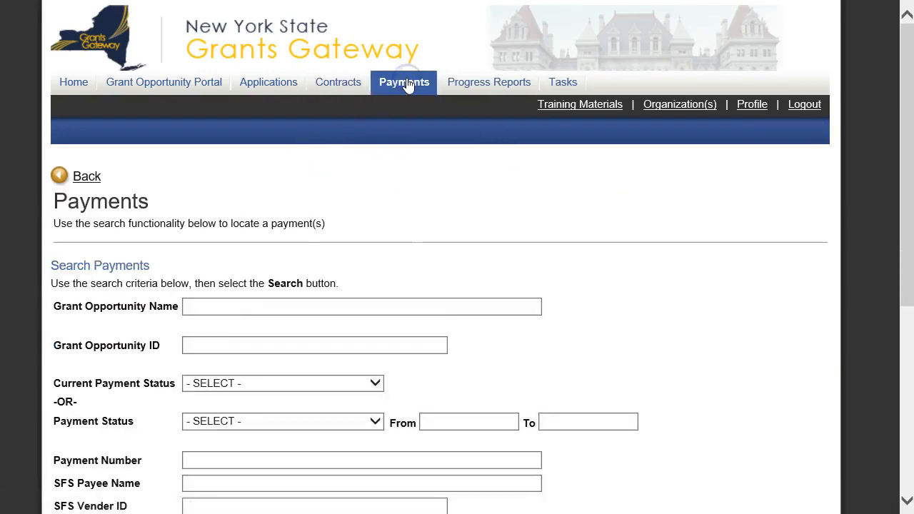
{"action": "scroll", "coordinate": [407, 166], "scroll_direction": "down", "scroll_amount": 2}
{"action": "left_click", "coordinate": [308, 194]}
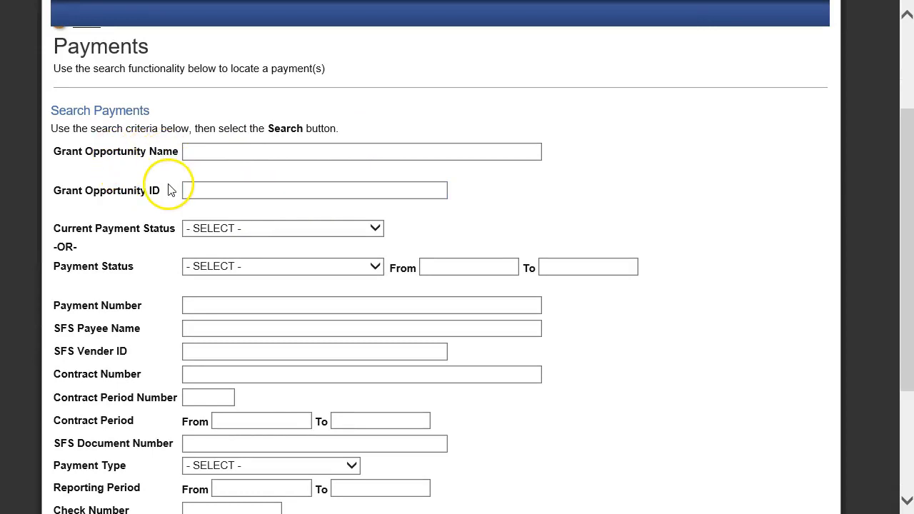
{"action": "scroll", "coordinate": [169, 190], "scroll_direction": "down", "scroll_amount": 2}
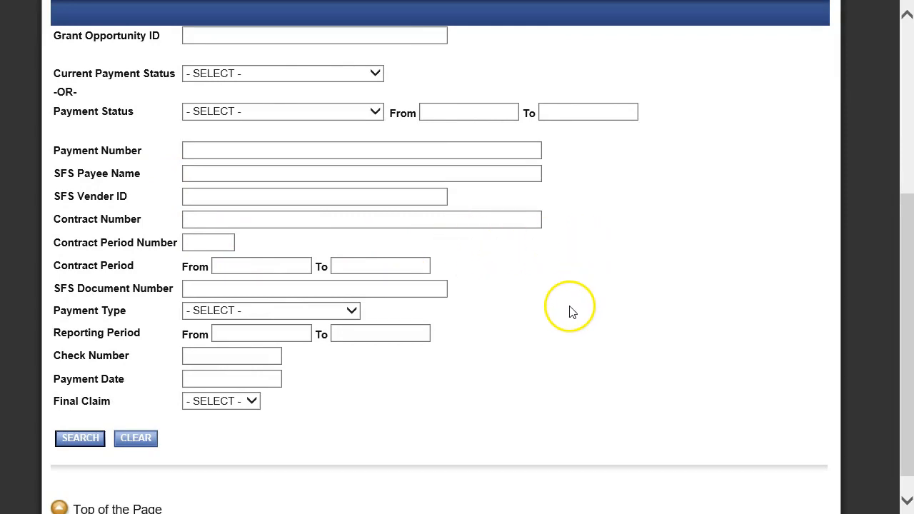
{"action": "scroll", "coordinate": [511, 367], "scroll_direction": "down", "scroll_amount": 1}
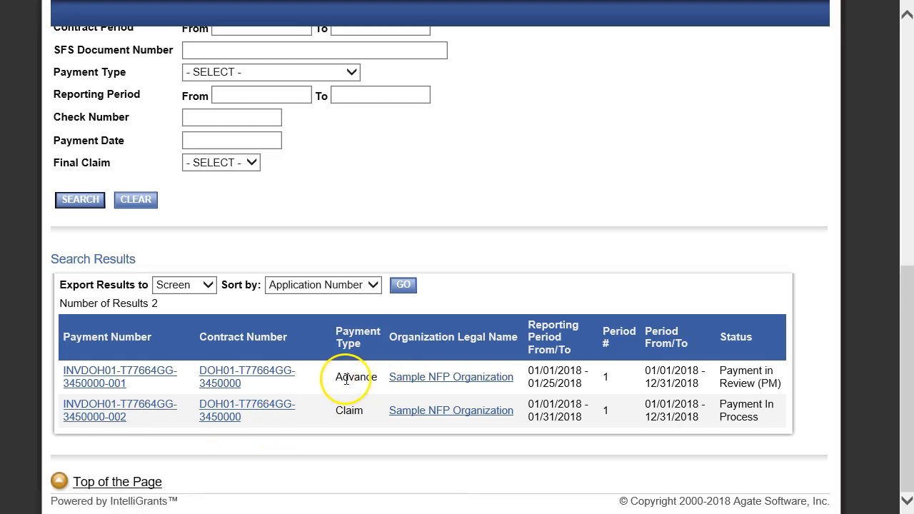
{"action": "left_click", "coordinate": [95, 409]}
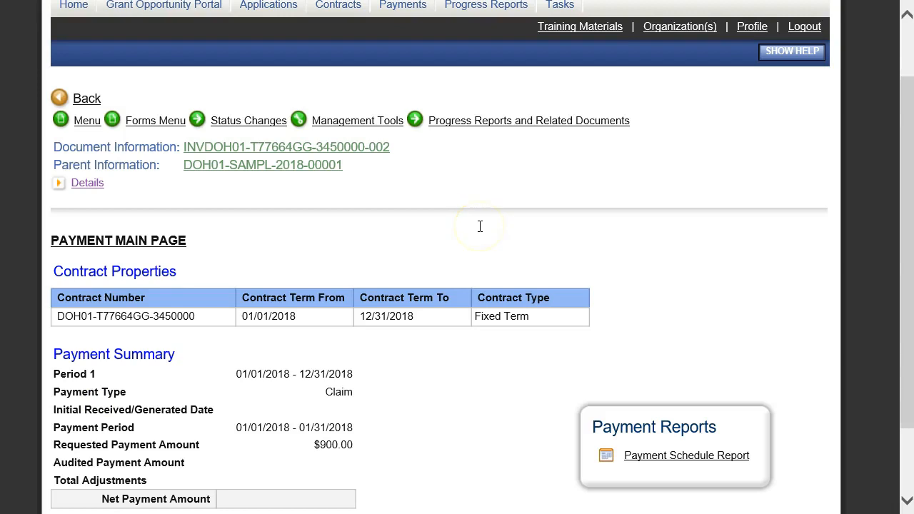
- Submit the claim payment through a status change and agree to the certification statement
{"action": "scroll", "coordinate": [479, 226], "scroll_direction": "down", "scroll_amount": 2}
{"action": "scroll", "coordinate": [482, 230], "scroll_direction": "up", "scroll_amount": 3}
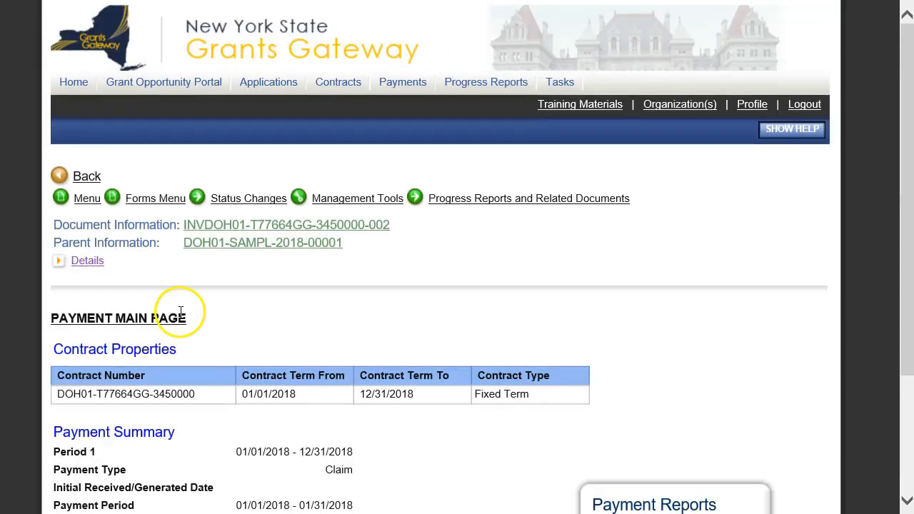
{"action": "mouse_move", "coordinate": [262, 209]}
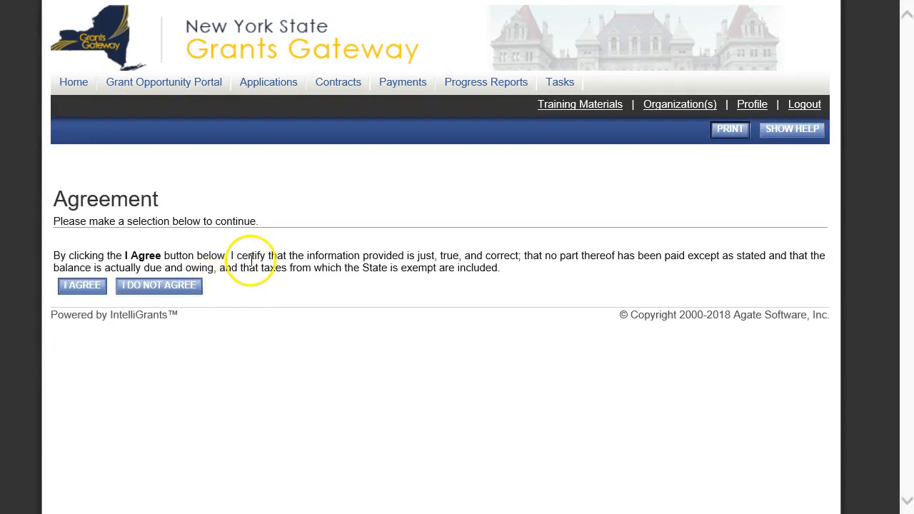
{"action": "left_click", "coordinate": [83, 287]}
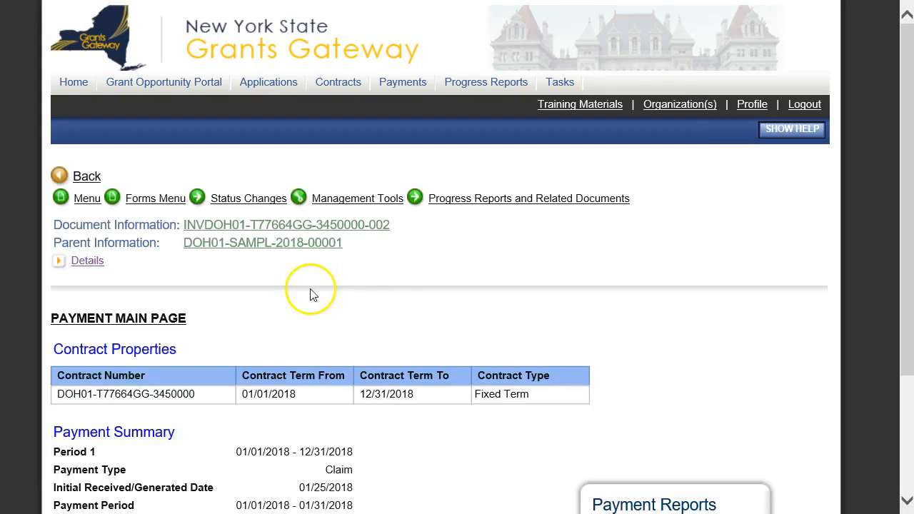
- Expand the submitted payment's document details to check its current status
{"action": "scroll", "coordinate": [183, 281], "scroll_direction": "down", "scroll_amount": 1}
{"action": "scroll", "coordinate": [47, 277], "scroll_direction": "up", "scroll_amount": 1}
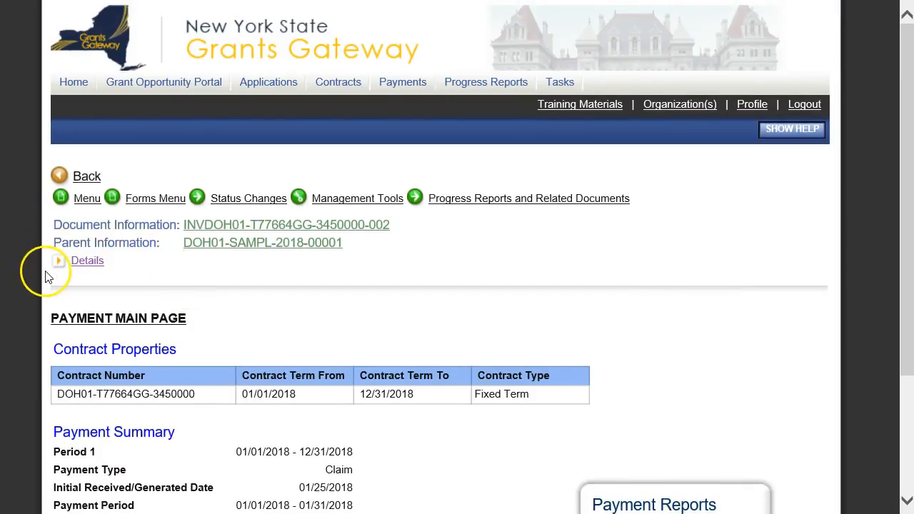
{"action": "left_click", "coordinate": [88, 262]}
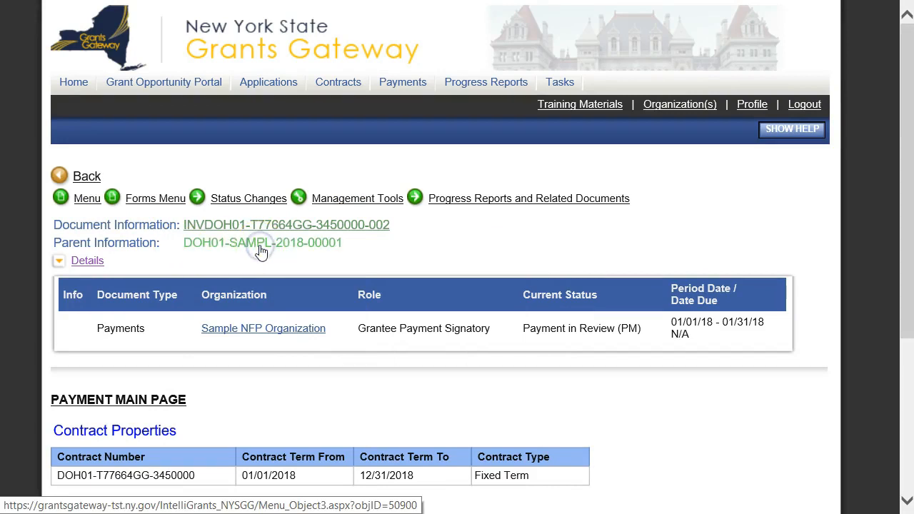
- Open the parent contract from the payment and look through its full list of forms
{"action": "left_click", "coordinate": [262, 246]}
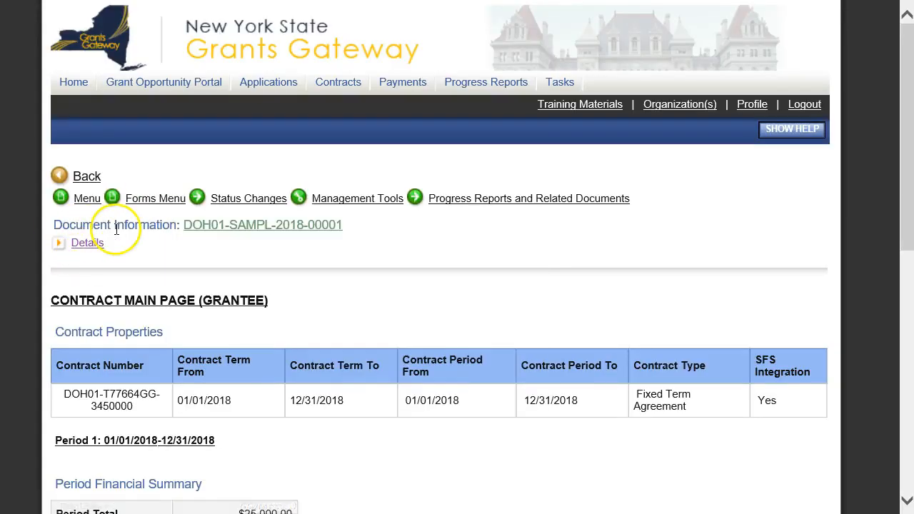
{"action": "left_click", "coordinate": [149, 199]}
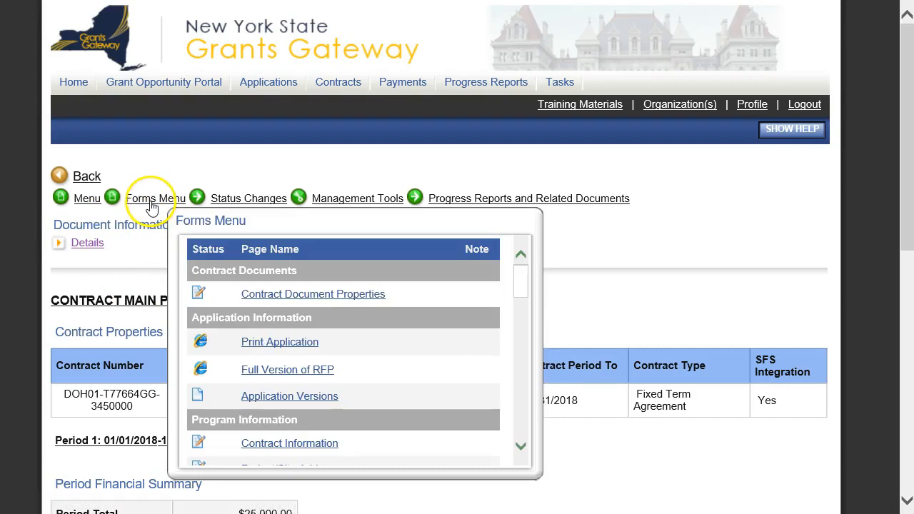
{"action": "left_click", "coordinate": [151, 204]}
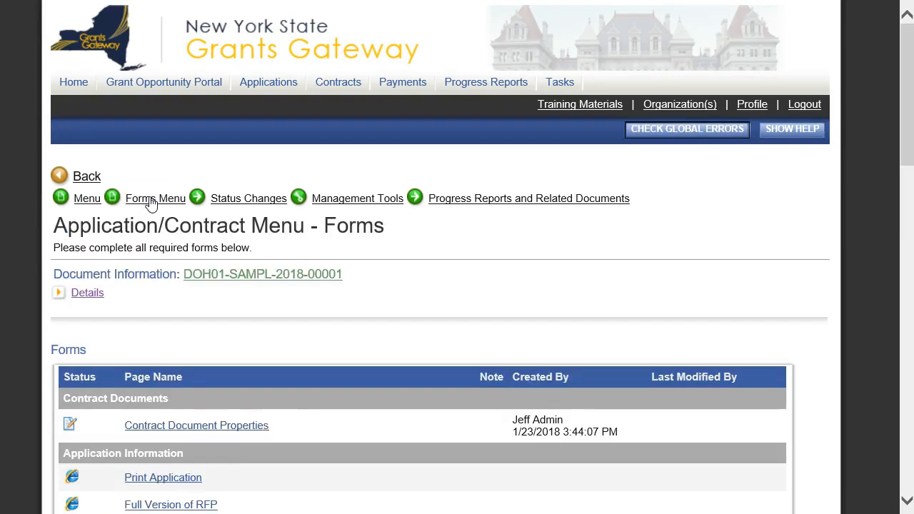
{"action": "scroll", "coordinate": [249, 362], "scroll_direction": "down", "scroll_amount": 6}
{"action": "scroll", "coordinate": [250, 357], "scroll_direction": "down", "scroll_amount": 7}
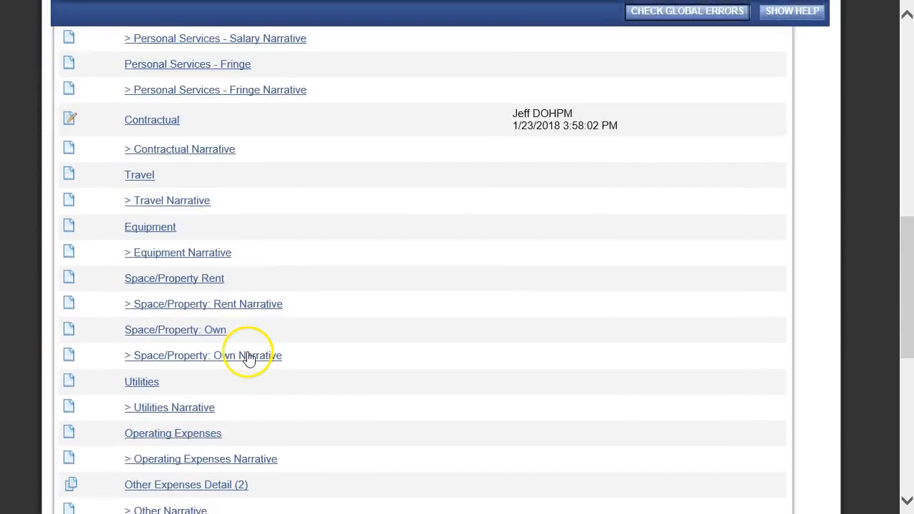
{"action": "scroll", "coordinate": [250, 357], "scroll_direction": "up", "scroll_amount": 14}
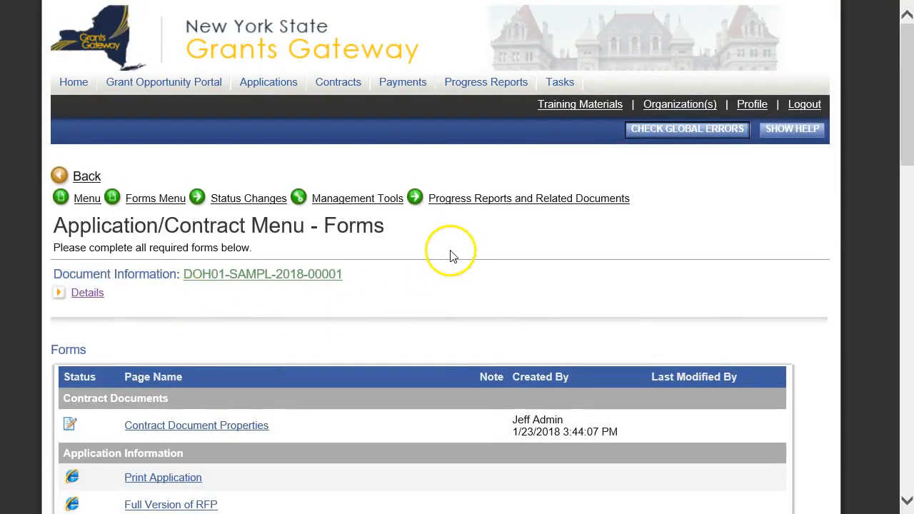
- Reopen the claim payment from the contract's related documents, check its payment summary and expand its details to view the status
{"action": "mouse_move", "coordinate": [468, 206]}
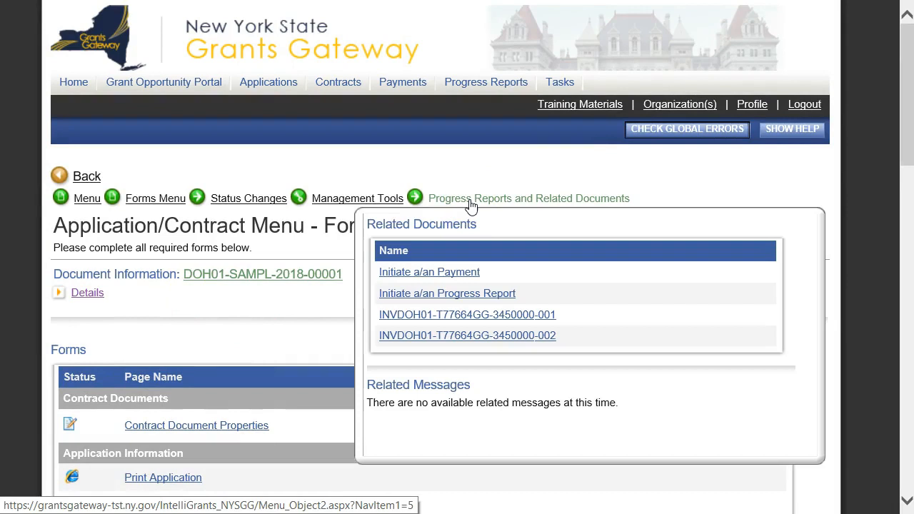
{"action": "left_click", "coordinate": [441, 341]}
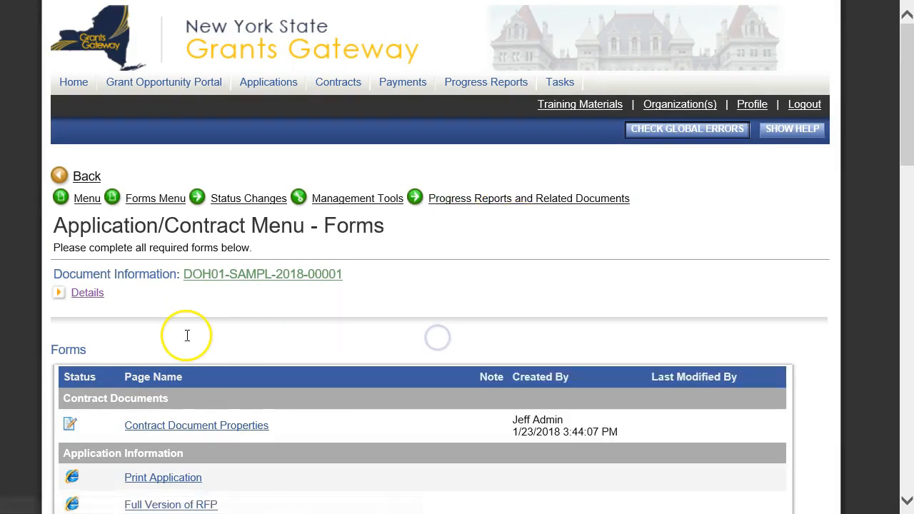
{"action": "scroll", "coordinate": [470, 278], "scroll_direction": "down", "scroll_amount": 3}
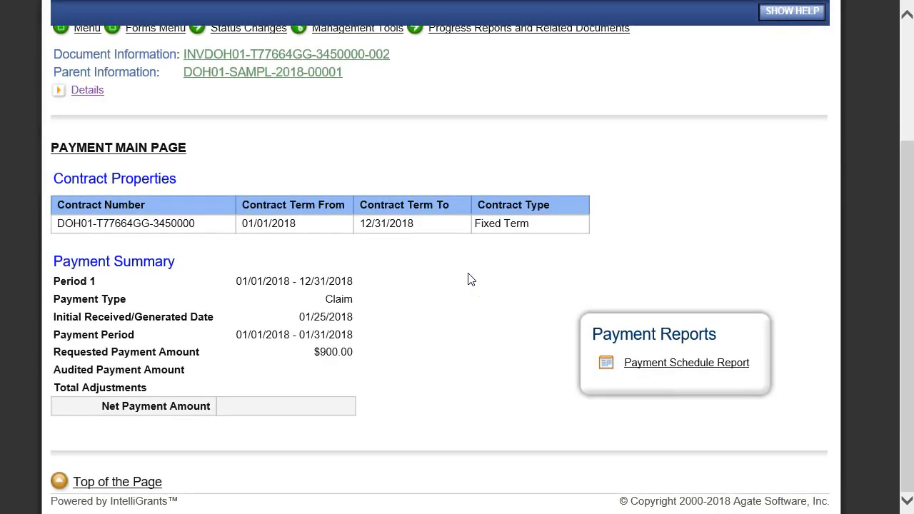
{"action": "scroll", "coordinate": [450, 307], "scroll_direction": "up", "scroll_amount": 3}
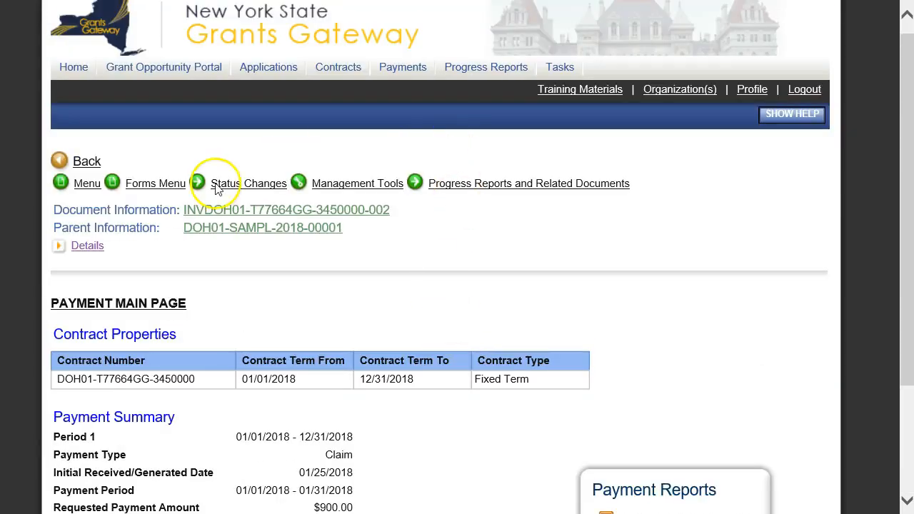
{"action": "left_click", "coordinate": [88, 252]}
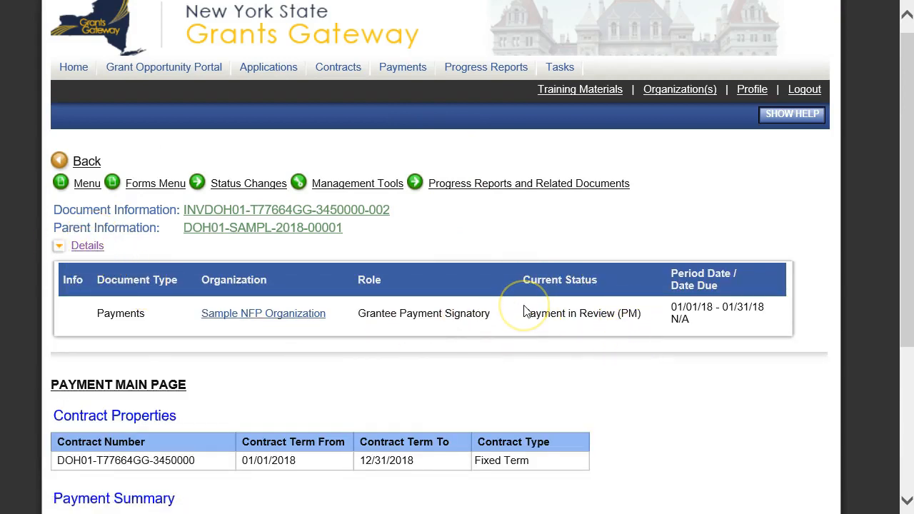
- Review the payment main page's summary and open the Payment Schedule Report for the claim
{"action": "scroll", "coordinate": [532, 321], "scroll_direction": "down", "scroll_amount": 3}
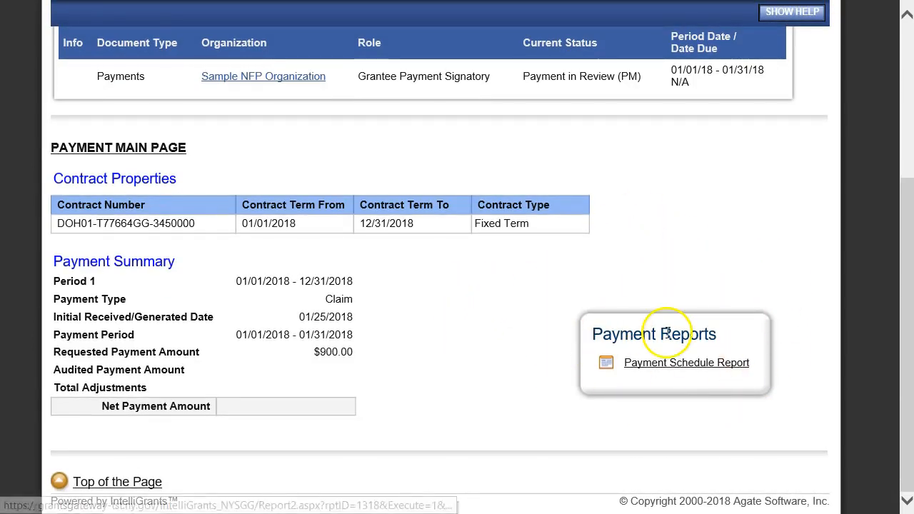
{"action": "scroll", "coordinate": [440, 369], "scroll_direction": "up", "scroll_amount": 3}
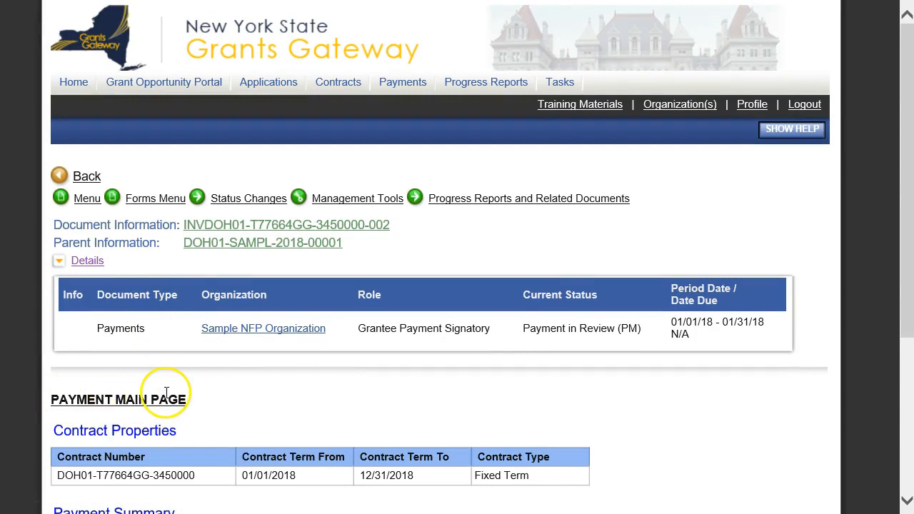
{"action": "scroll", "coordinate": [238, 390], "scroll_direction": "down", "scroll_amount": 3}
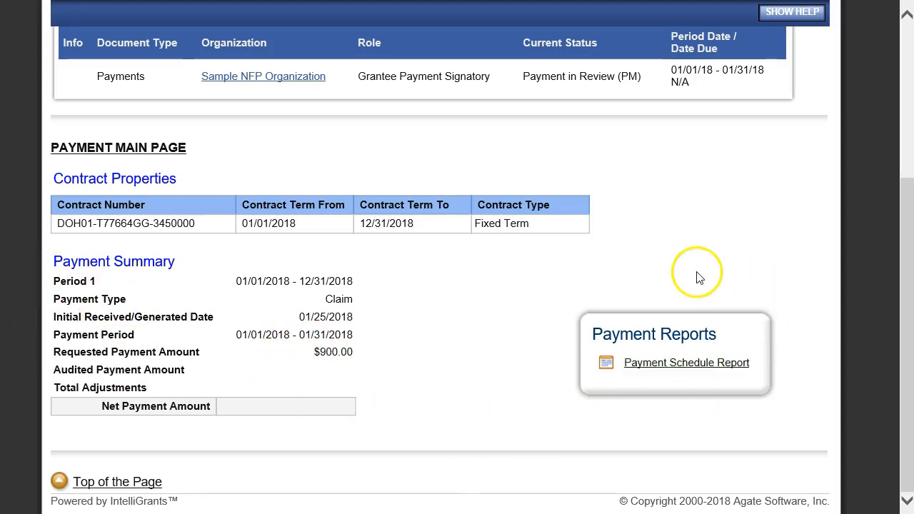
{"action": "left_click", "coordinate": [676, 368]}
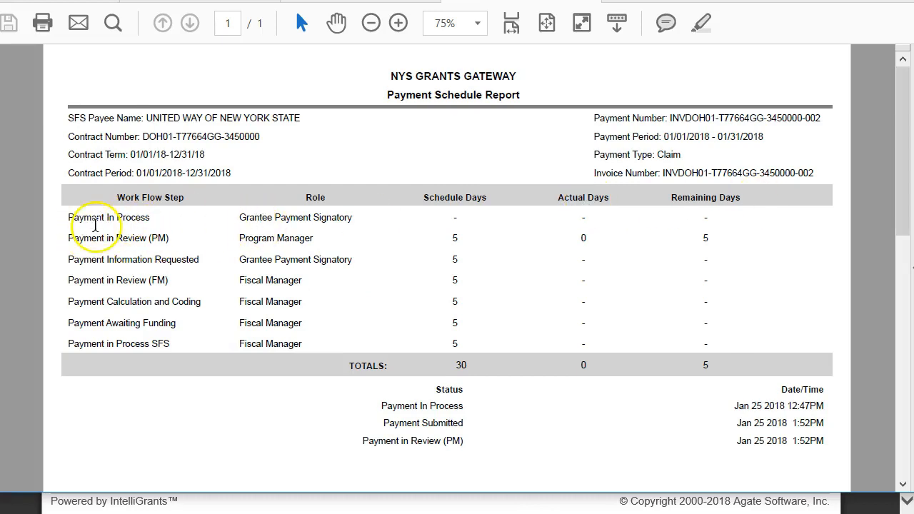
- Examine the report's workflow steps with their roles and scheduled, actual and remaining days, as well as the dated status history
{"action": "left_click", "coordinate": [347, 222]}
{"action": "left_click_drag", "start_coordinate": [347, 223], "coordinate": [258, 222]}
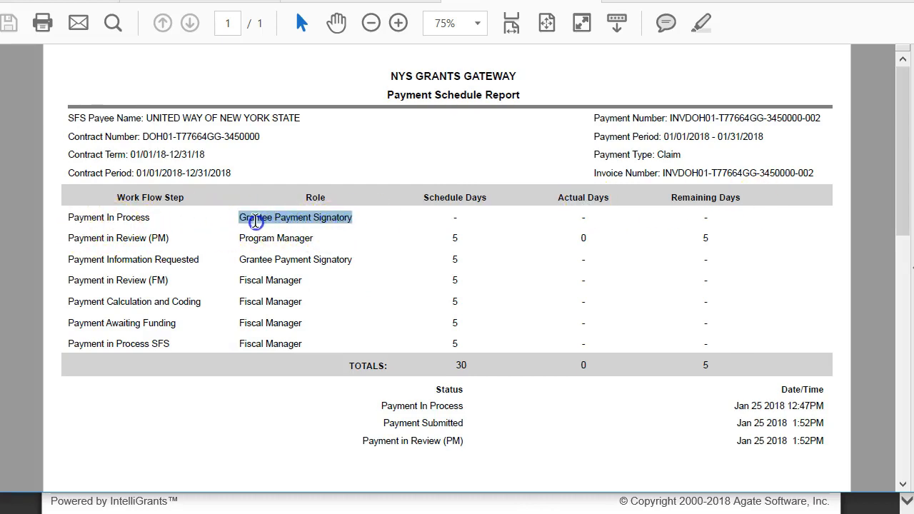
{"action": "left_click", "coordinate": [281, 253]}
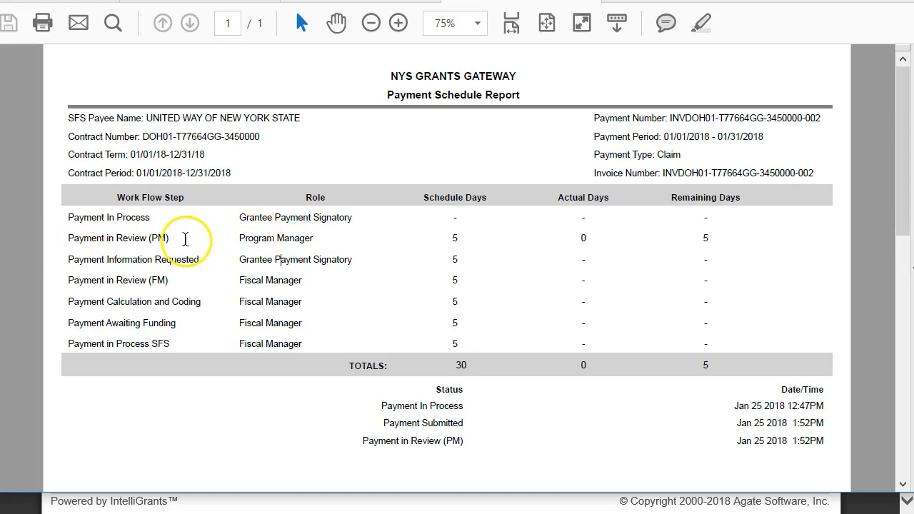
{"action": "left_click", "coordinate": [456, 241]}
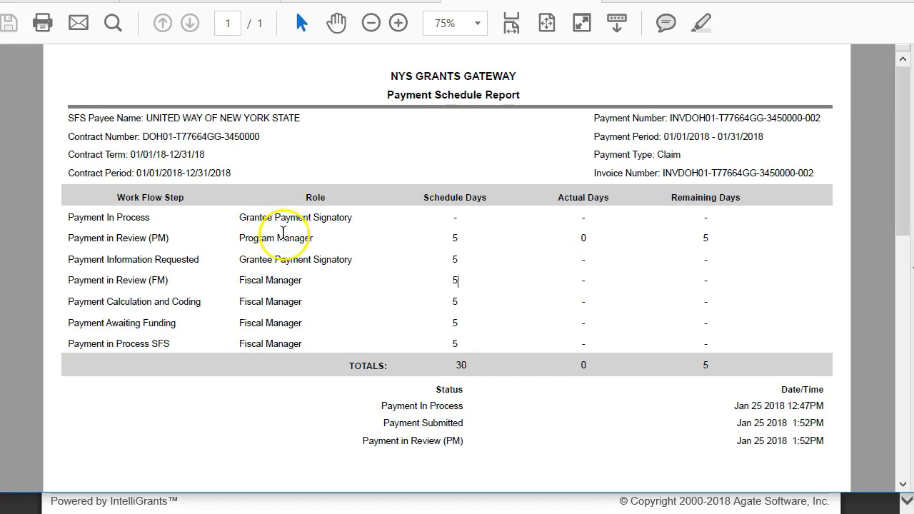
{"action": "scroll", "coordinate": [286, 312], "scroll_direction": "down", "scroll_amount": 2}
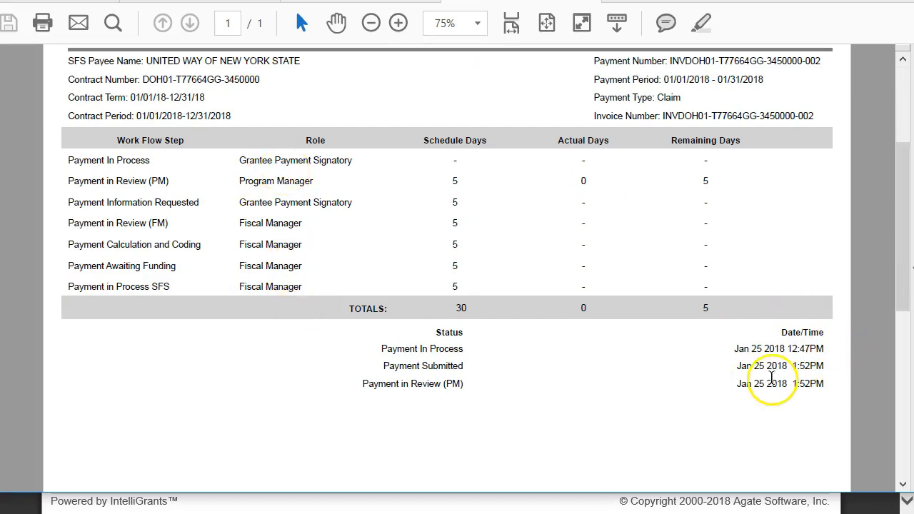